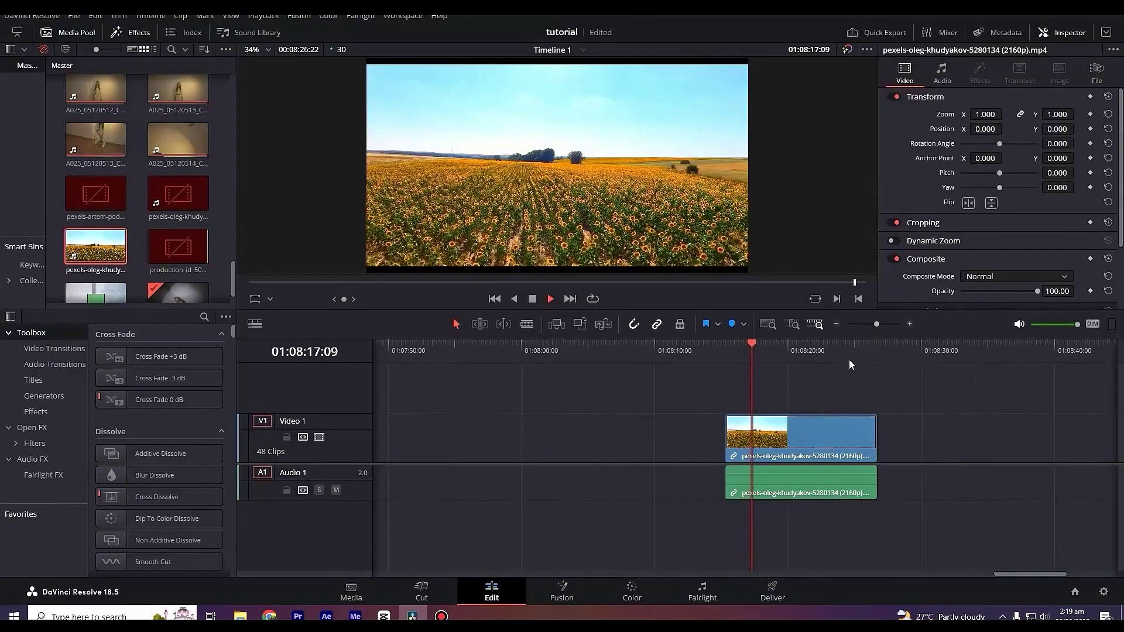
Step: Open the paused sunflower clip in Fusion and centre the MediaIn1 and MediaOut1 nodes together in the node graph
key(space)
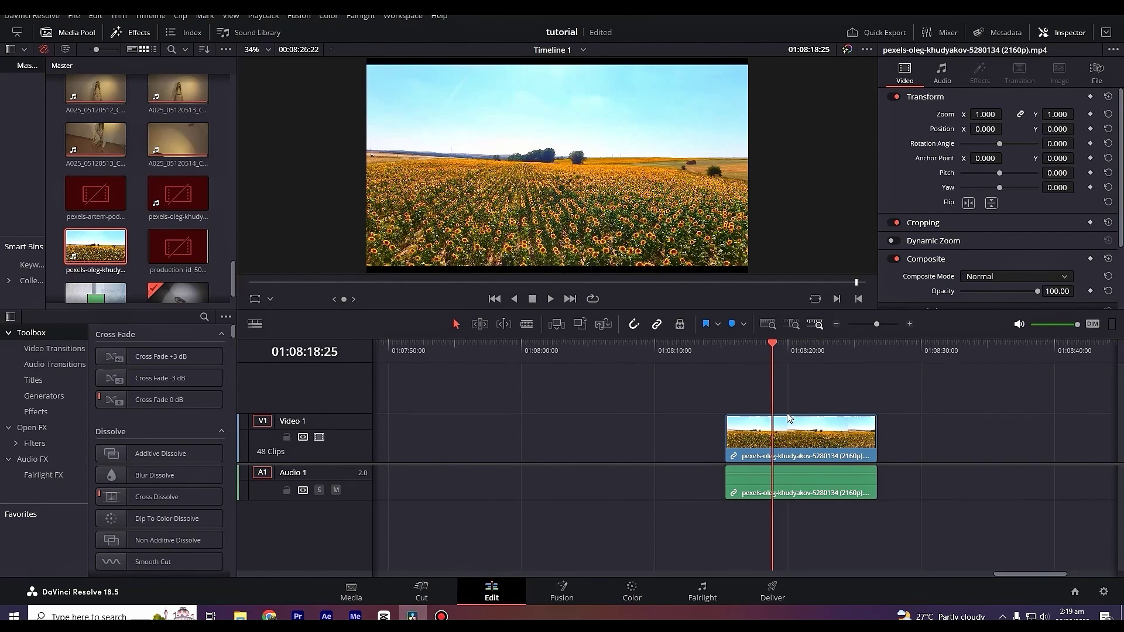
click(569, 598)
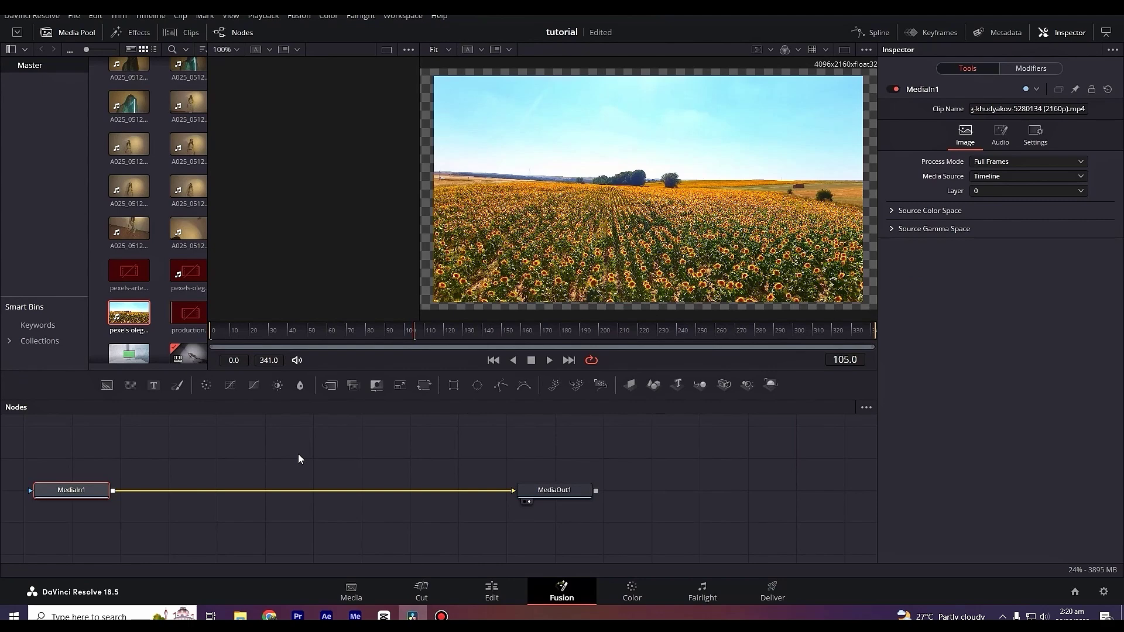
key(ctrl+a)
drag(549, 495, 692, 498)
click(690, 497)
click(356, 476)
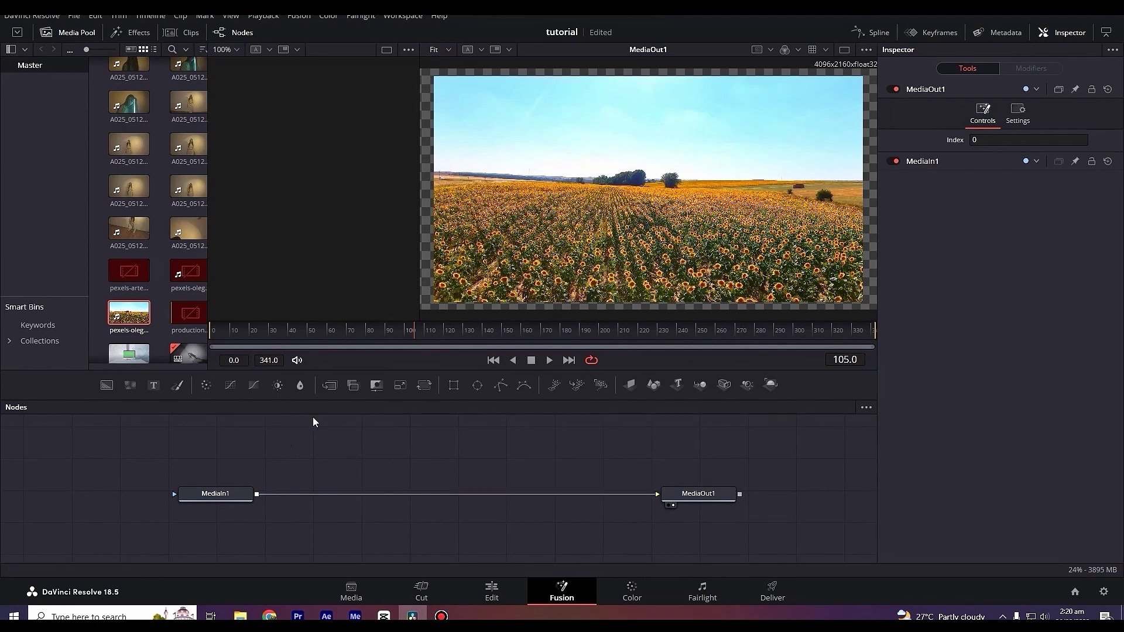
Step: Show MediaIn1 in the left viewer and resize the two viewers to about equal width
click(199, 492)
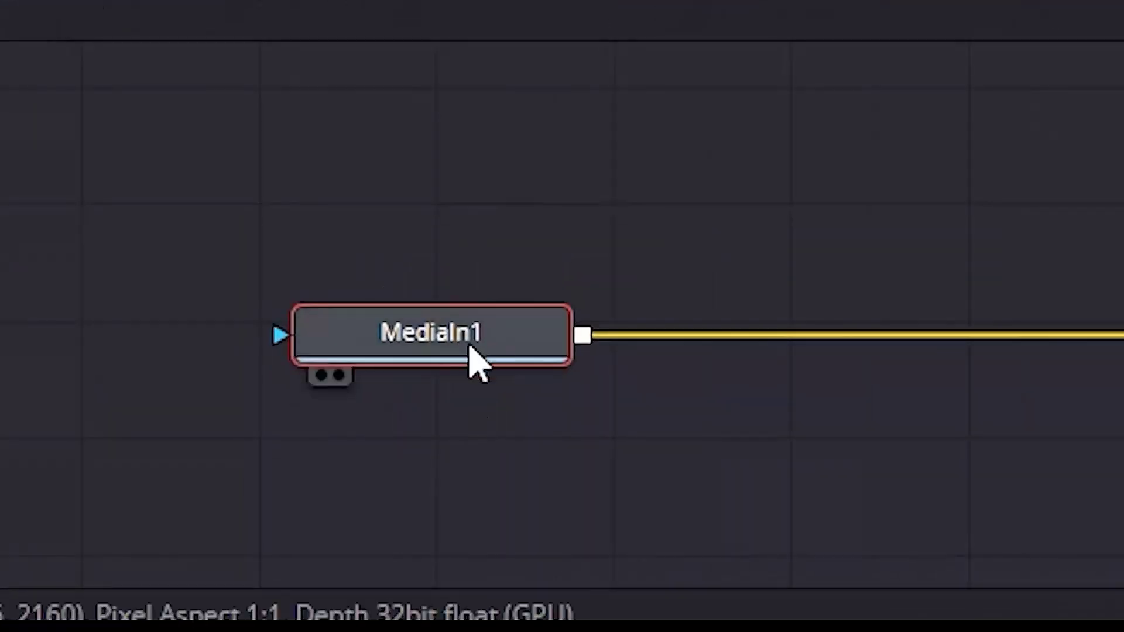
mouse_move(464, 359)
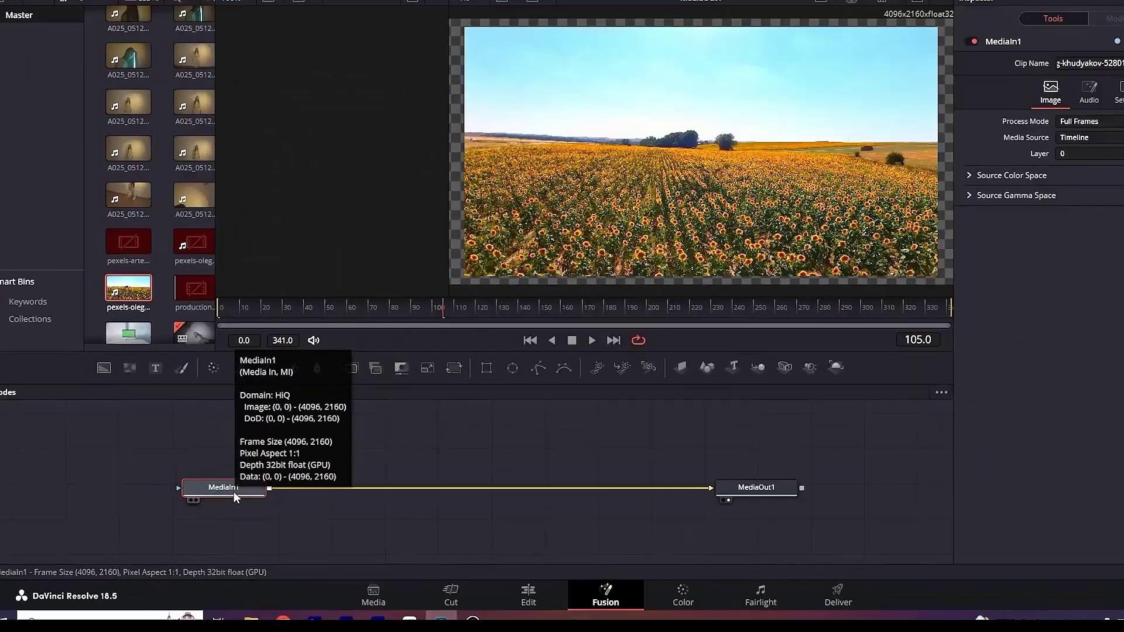
key(1)
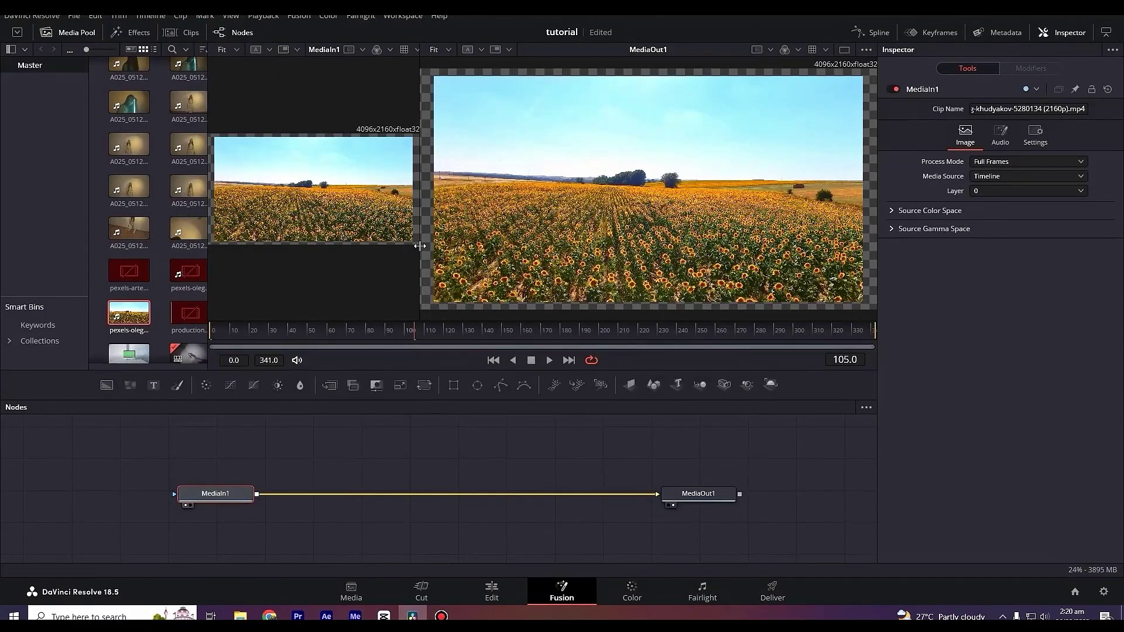
drag(420, 246, 534, 242)
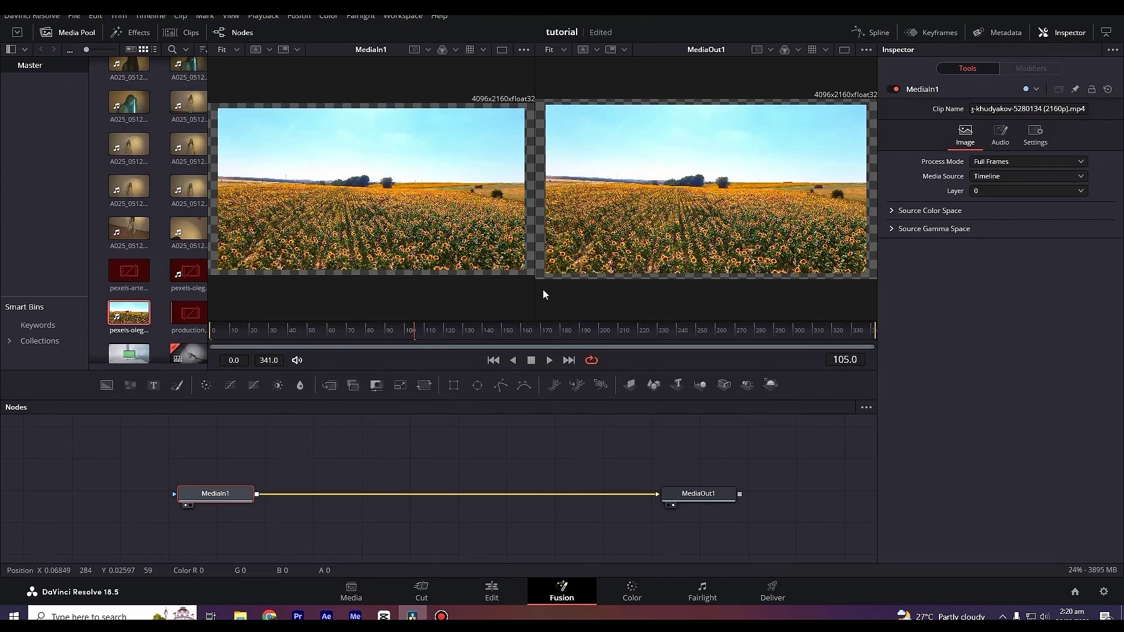
Step: Examine the MediaIn1 and MediaOut1 nodes and compare their settings
click(243, 441)
click(237, 496)
click(683, 495)
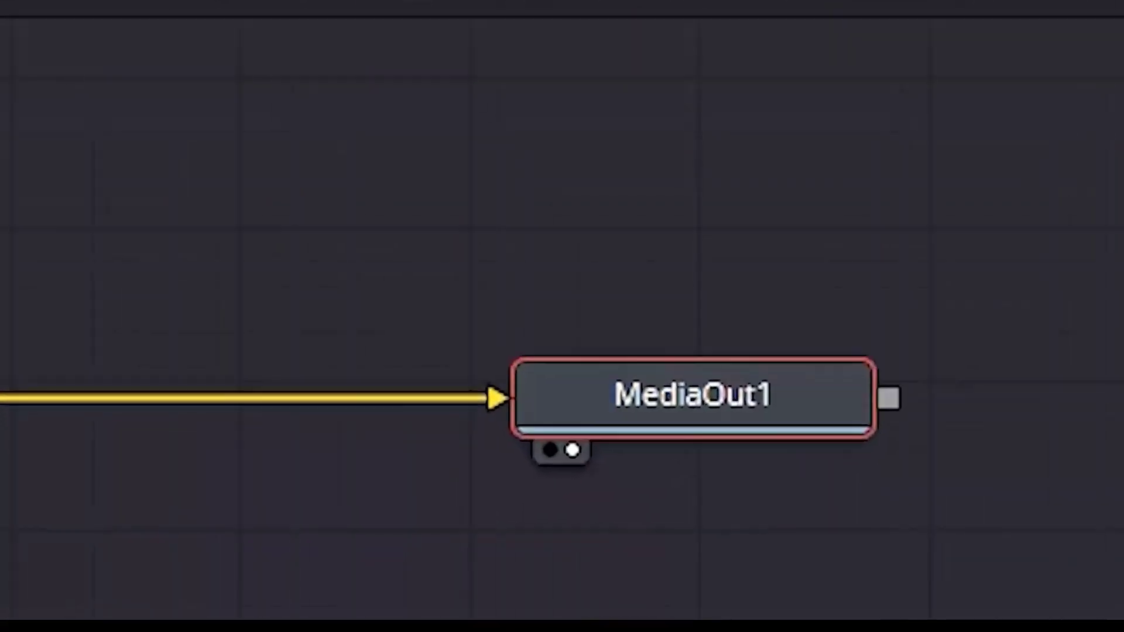
click(250, 456)
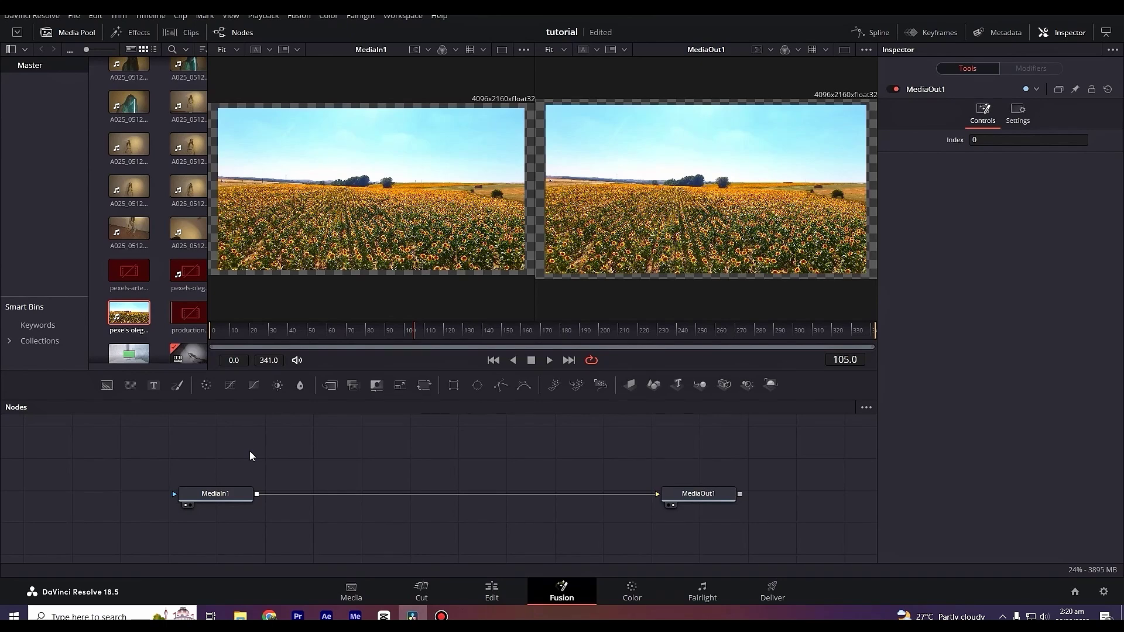
click(202, 495)
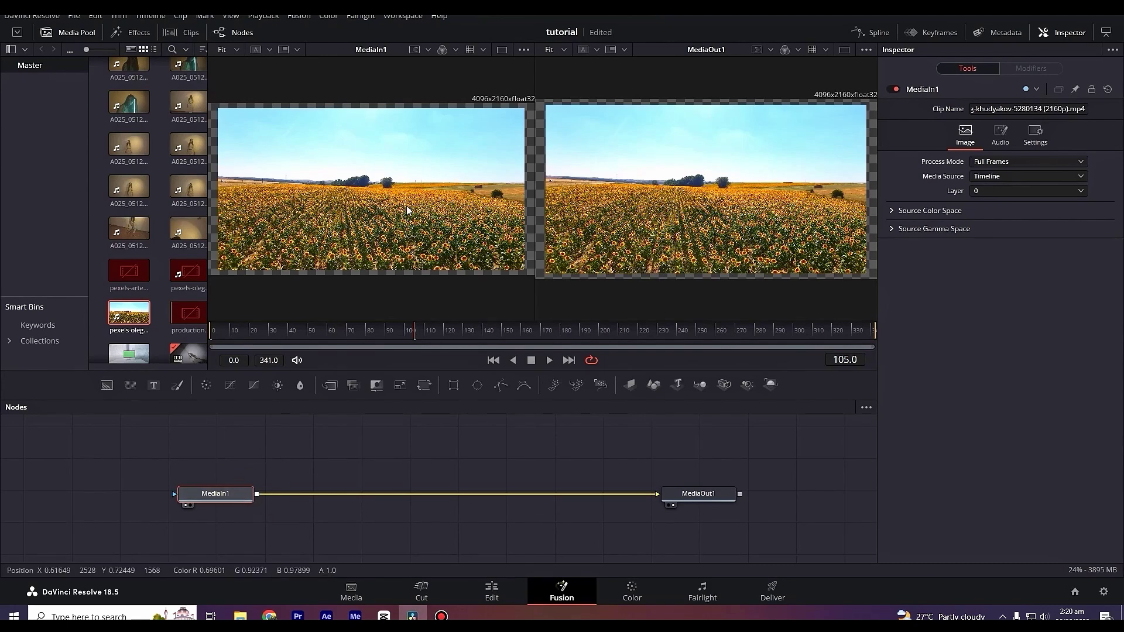
Step: Compare the clip on the Edit page with its MediaIn1 and MediaOut1 nodes in Fusion
click(492, 591)
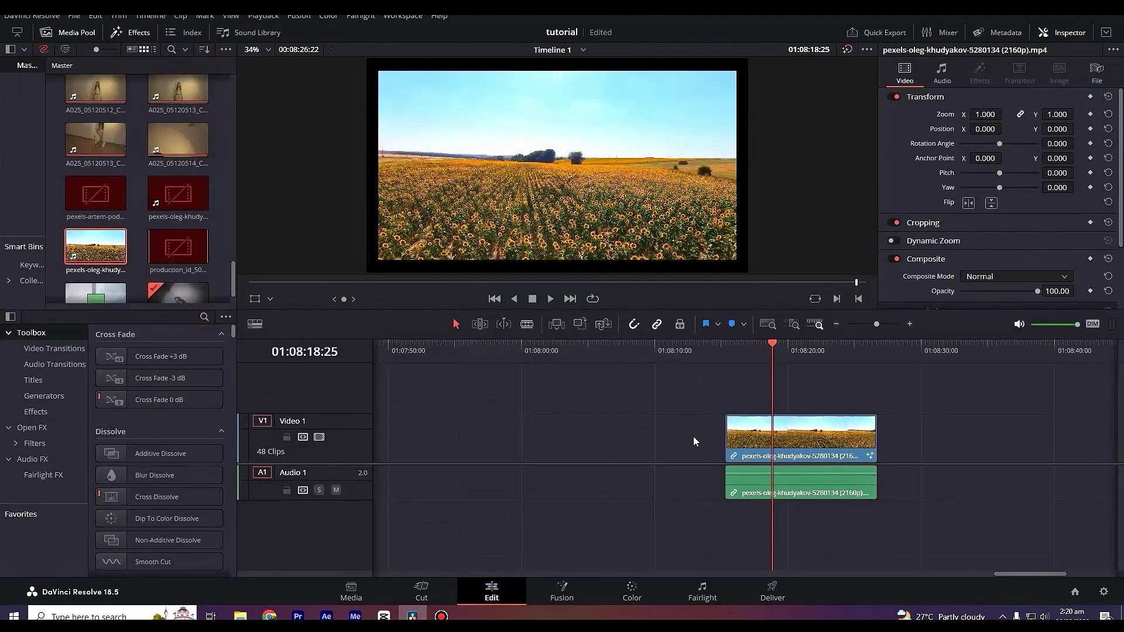
key(shift+5)
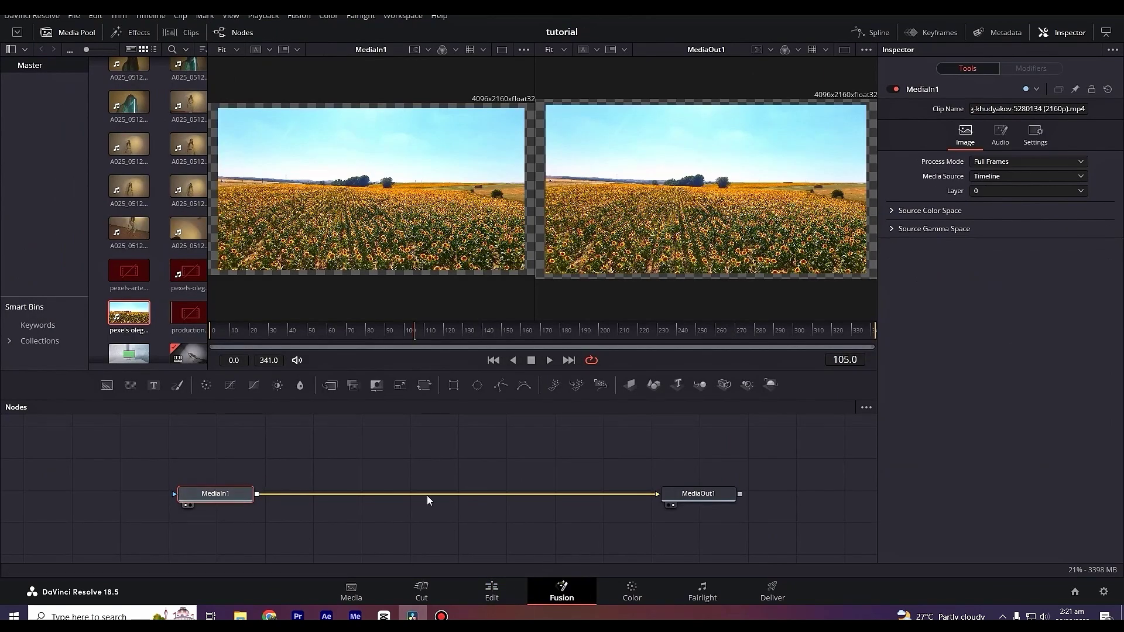
click(683, 495)
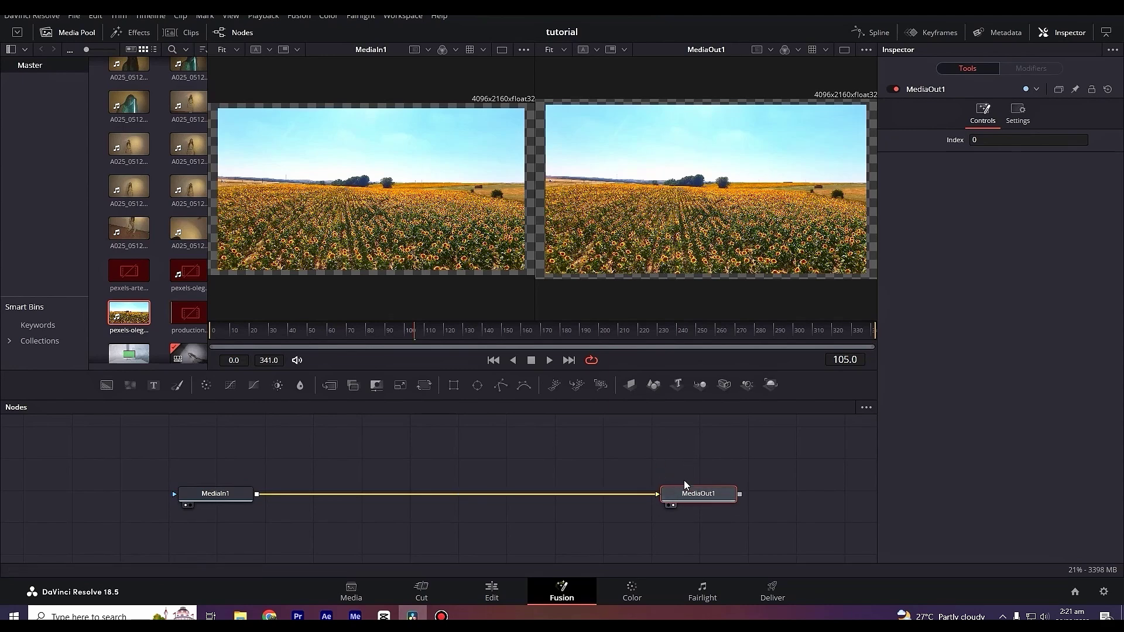
click(493, 593)
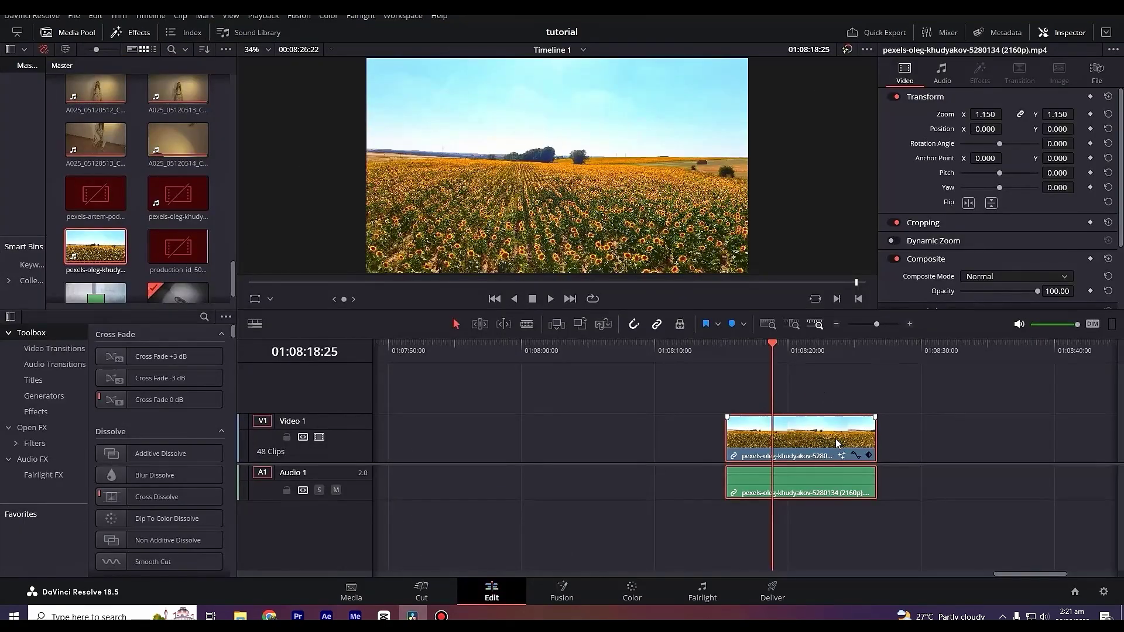
key(shift+5)
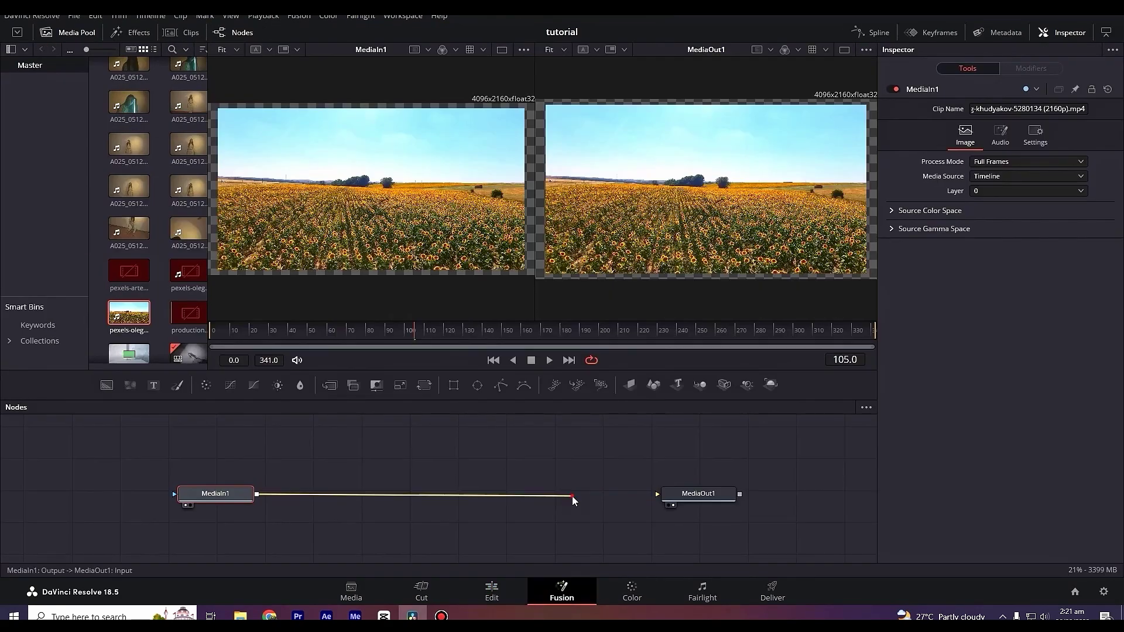
Step: Break the connection between MediaIn1 and MediaOut1, and reconnect MediaIn1's output to MediaOut1
click(571, 497)
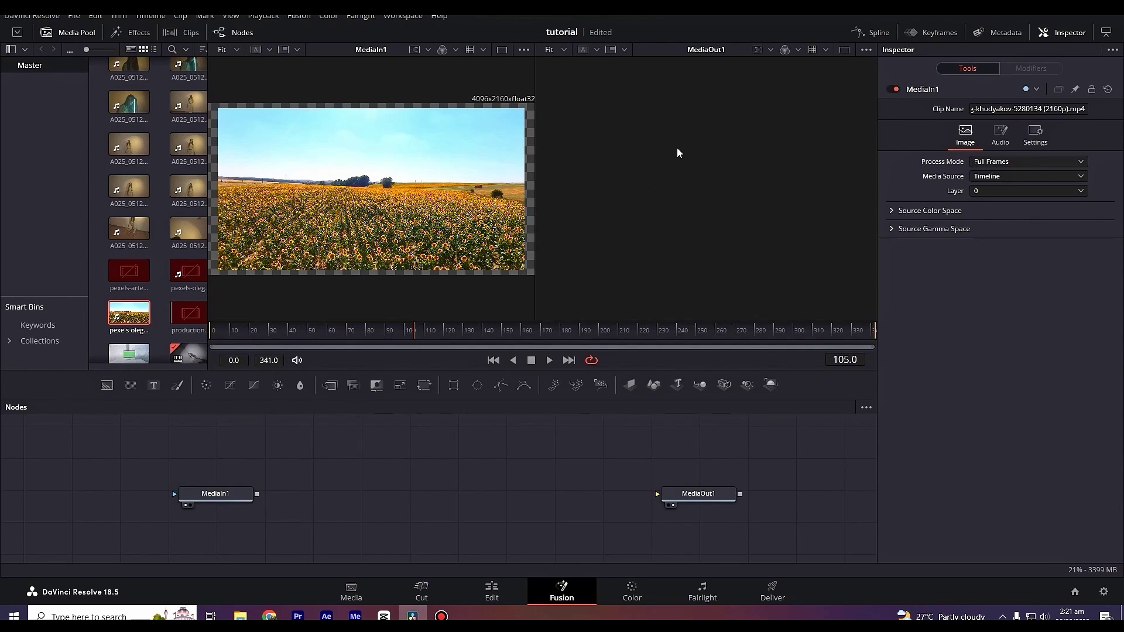
drag(258, 494, 674, 494)
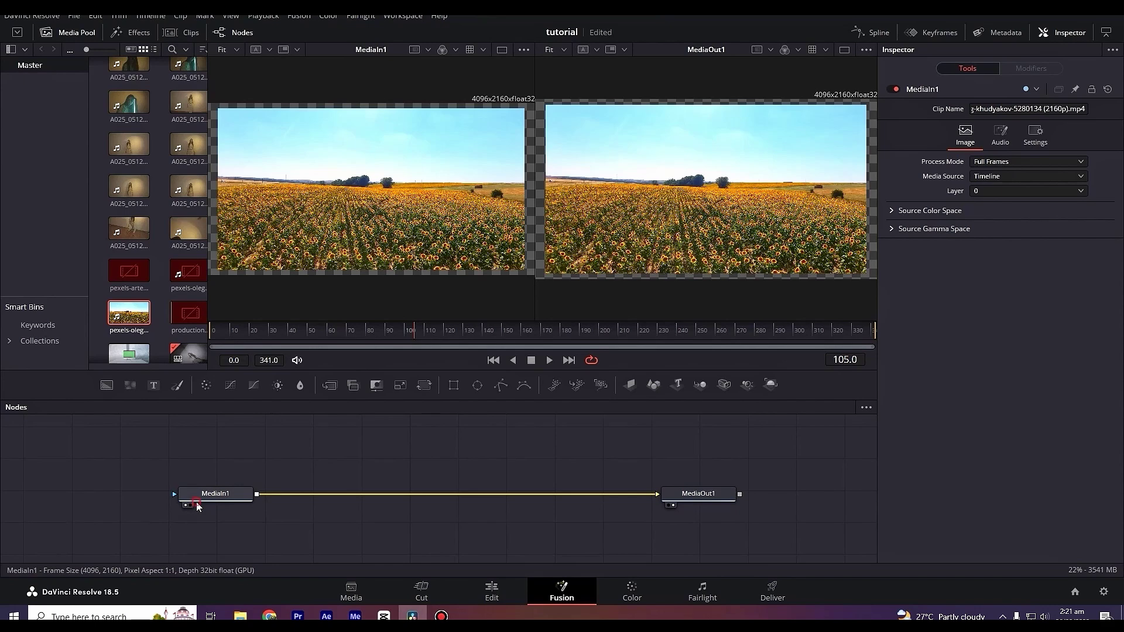
Step: Clear MediaOut1 from the right viewer and MediaIn1 from the left viewer
click(679, 496)
key(2)
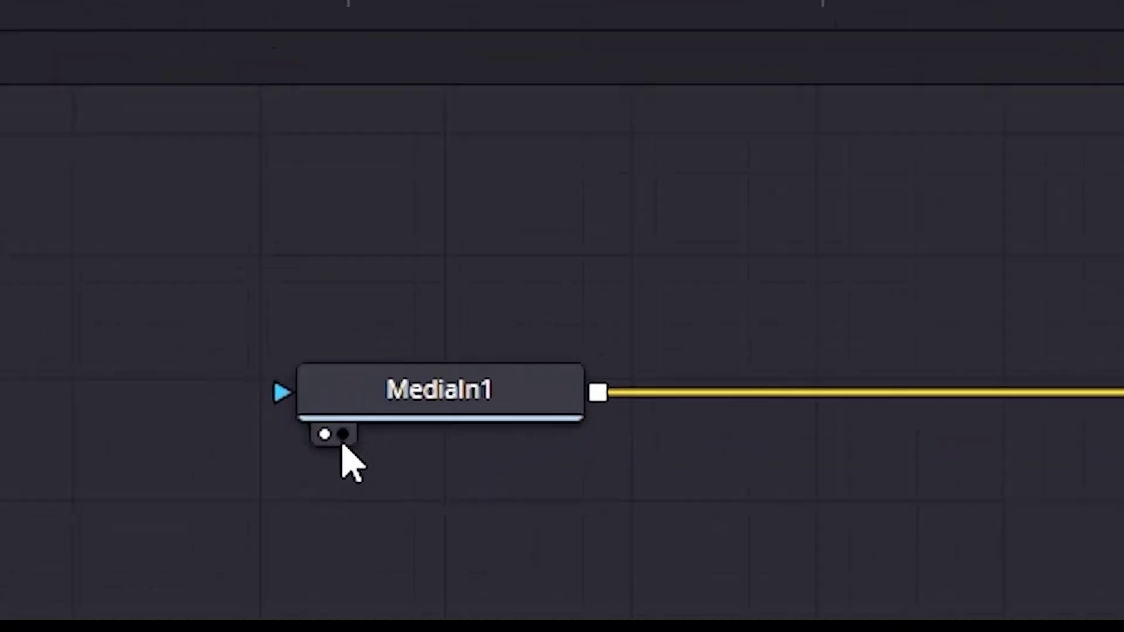
click(363, 426)
key(1)
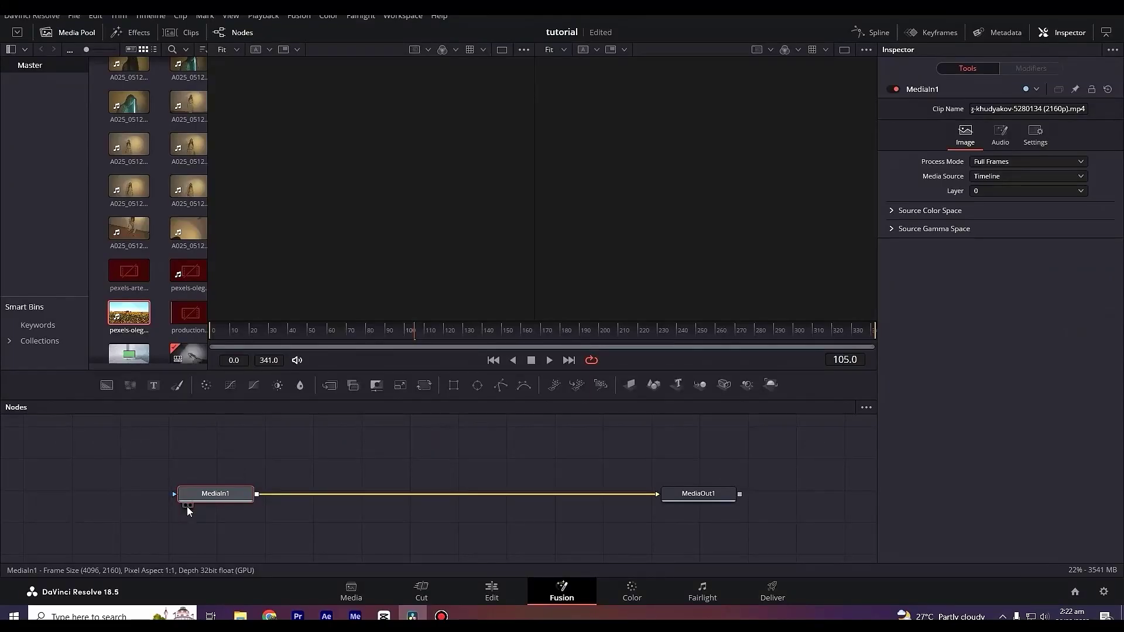
Step: Show MediaIn1 in the left viewer, and switch its display in the right viewer on and off again
key(1)
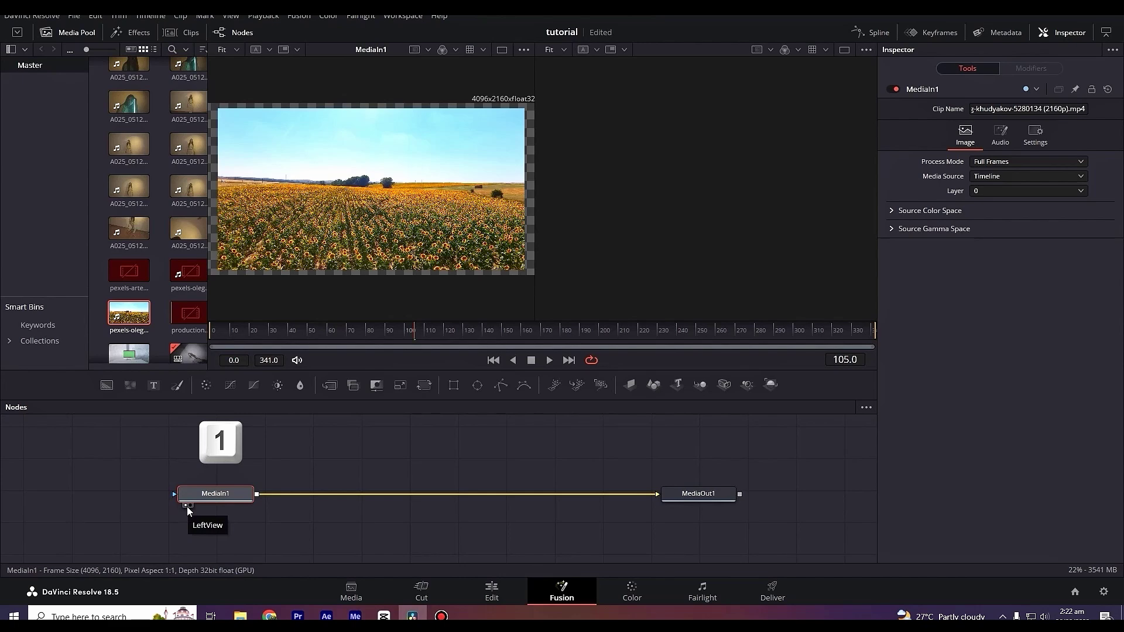
key(2)
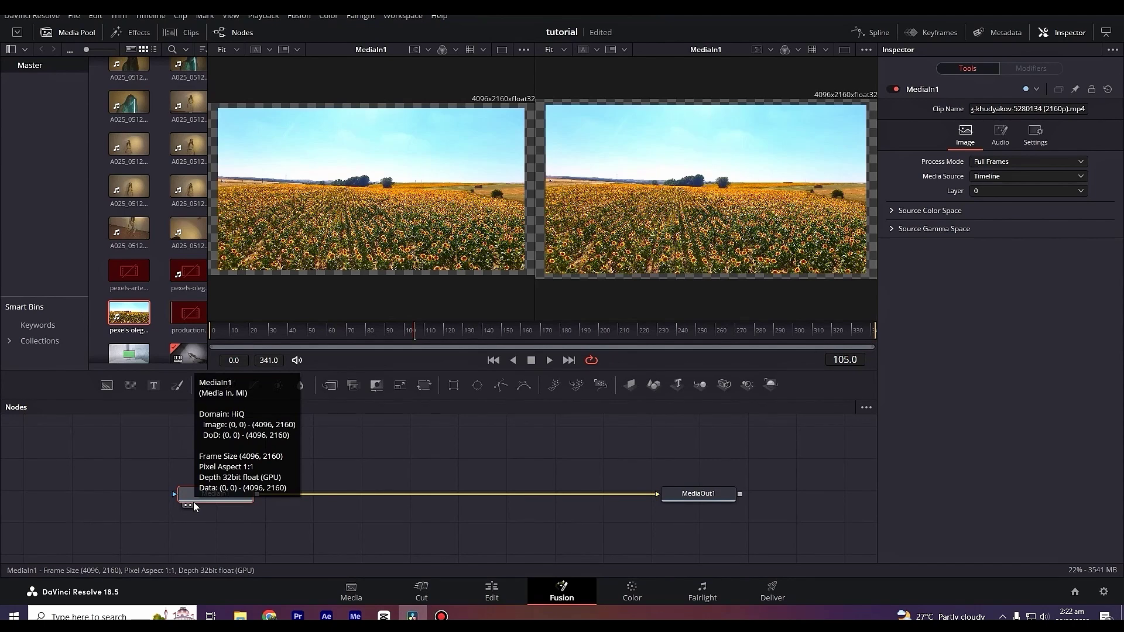
key(2)
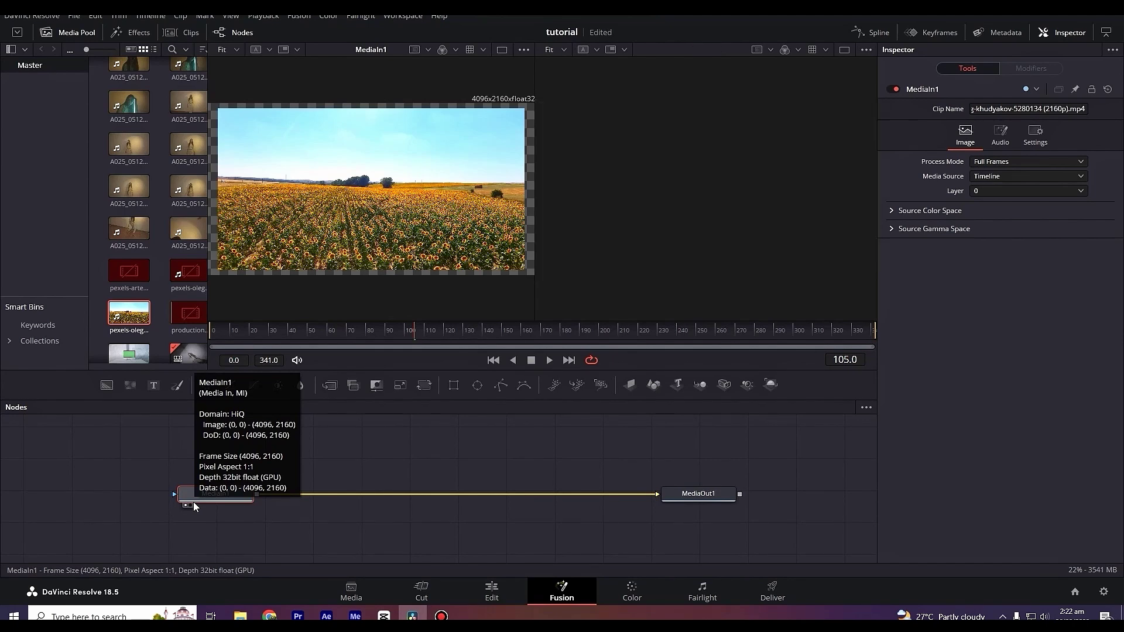
Step: Show MediaOut1 in the right viewer and make that viewer slightly wider than the other one
drag(699, 494, 699, 492)
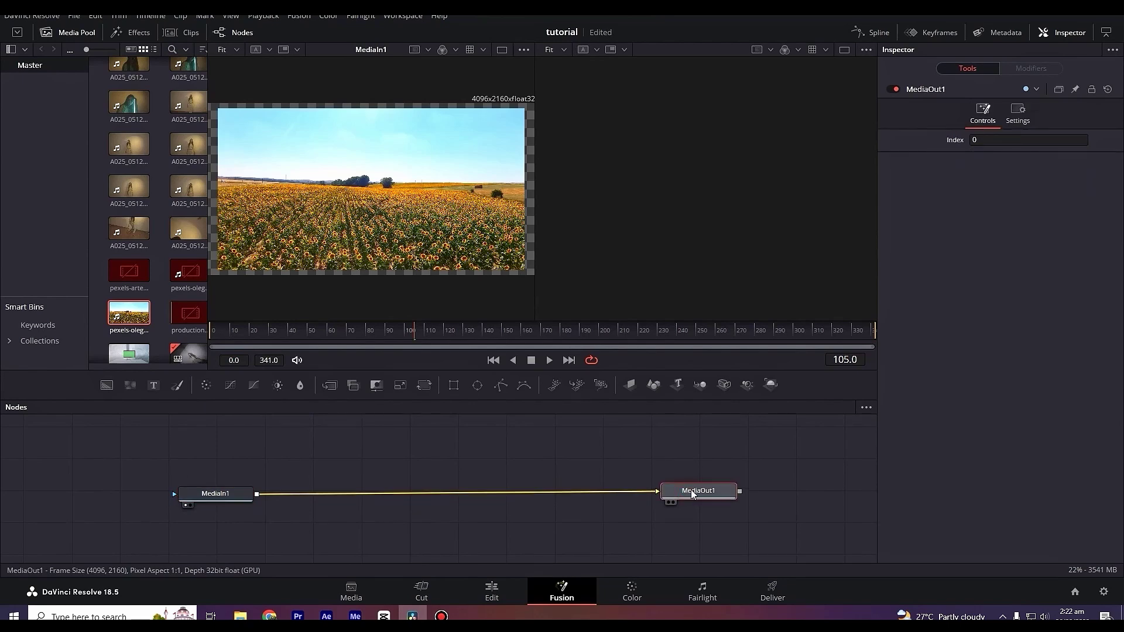
key(2)
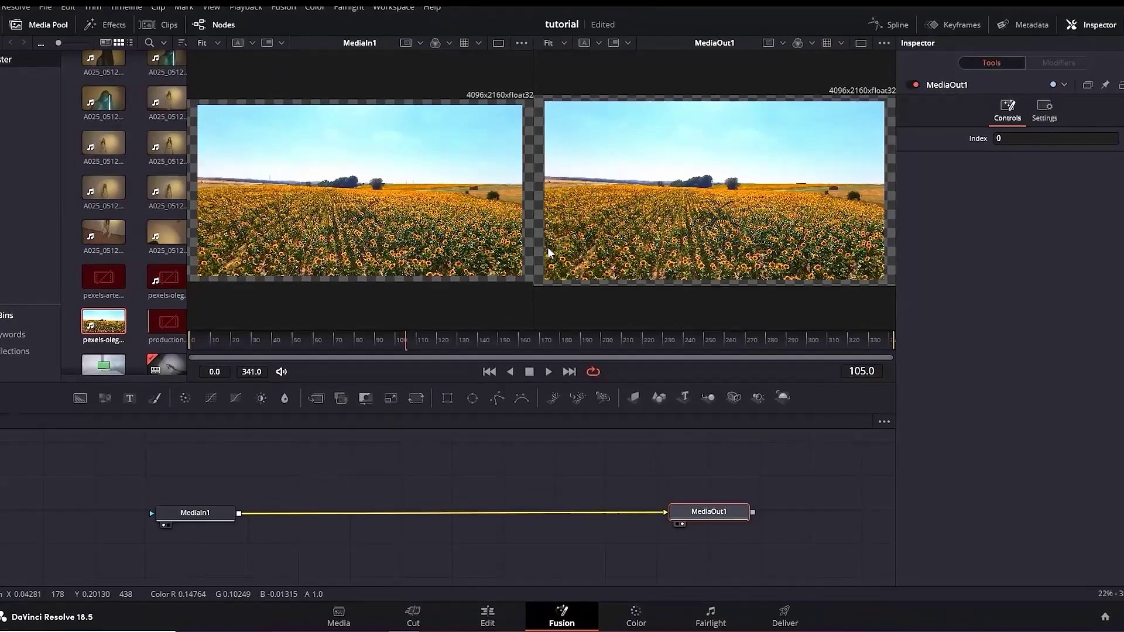
mouse_move(534, 246)
mouse_down()
mouse_move(497, 245)
mouse_move(513, 250)
mouse_up()
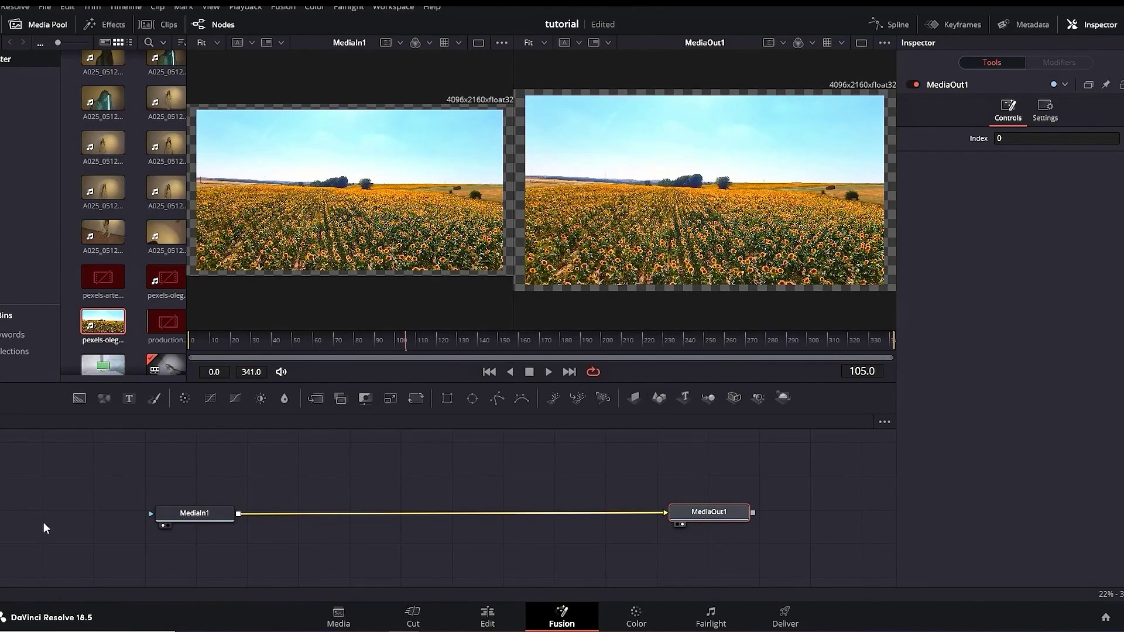
Step: Add a Blur node above the connection and route MediaIn1's output into it instead of MediaOut1
drag(383, 468, 451, 490)
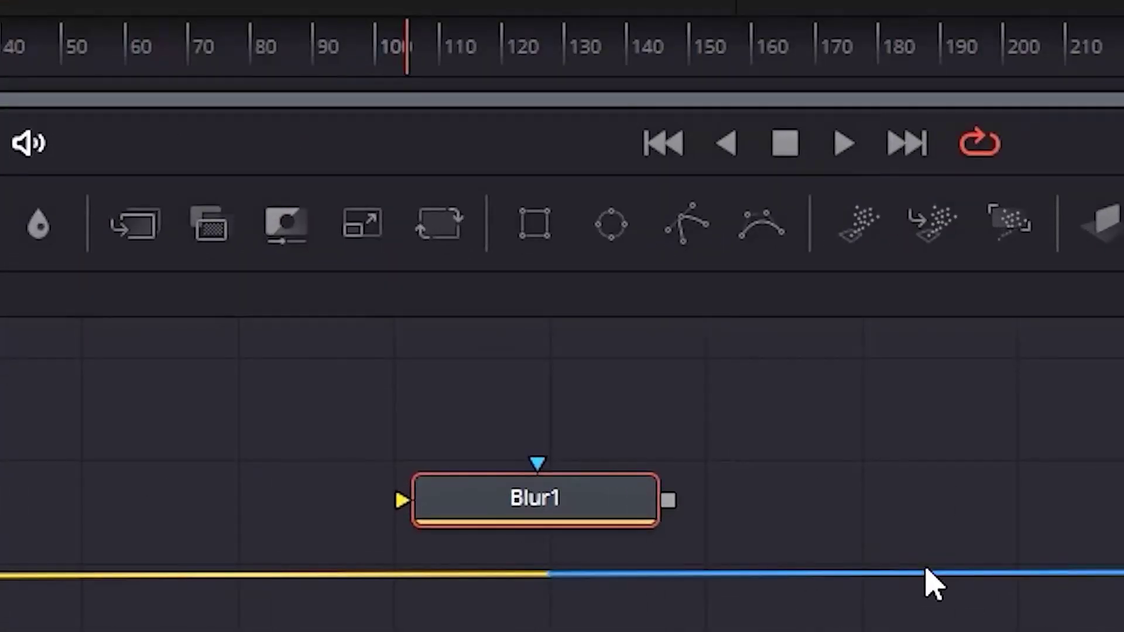
drag(919, 584, 615, 631)
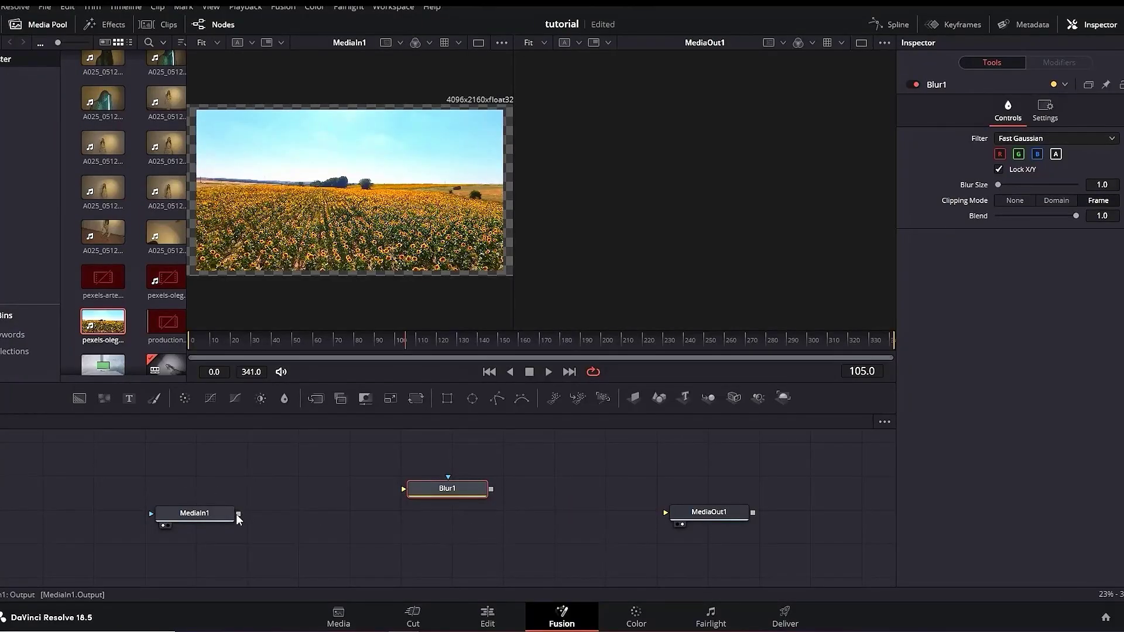
drag(245, 514, 410, 494)
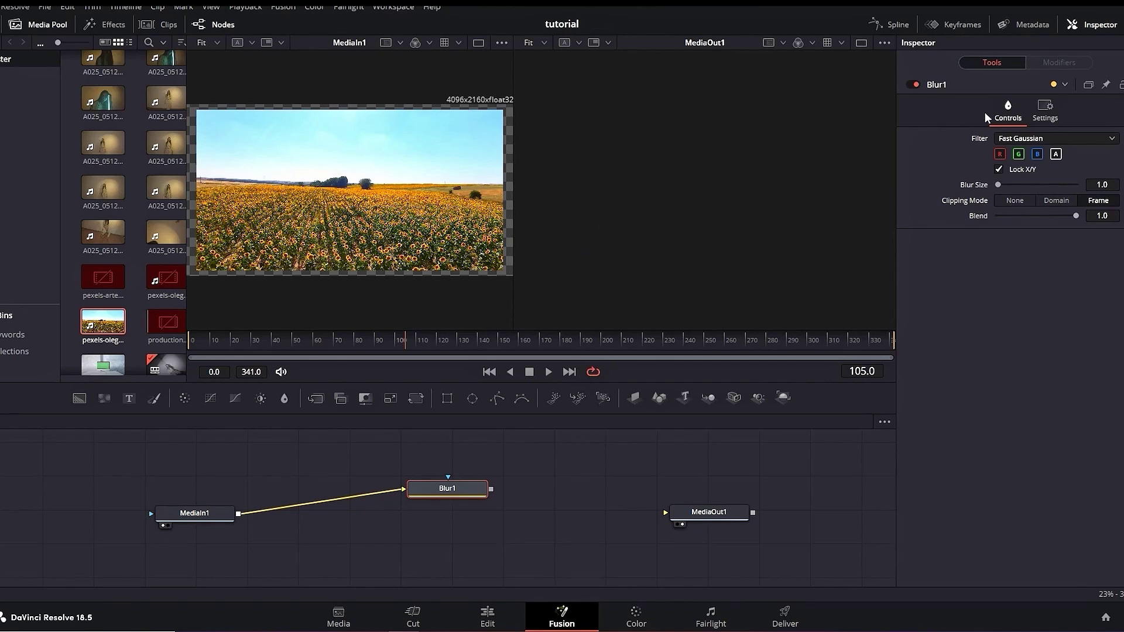
Step: Connect the Blur node's output to MediaOut1 and set its blur size to 15.0
drag(1063, 196, 1026, 196)
drag(491, 490, 669, 515)
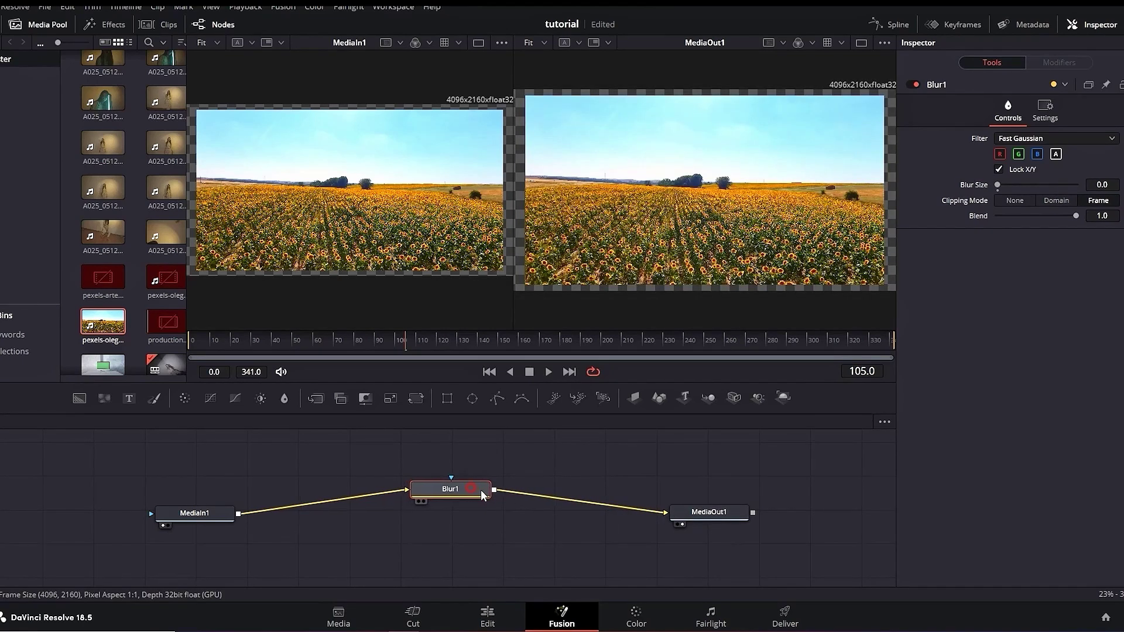
drag(489, 490, 504, 496)
drag(997, 185, 1009, 184)
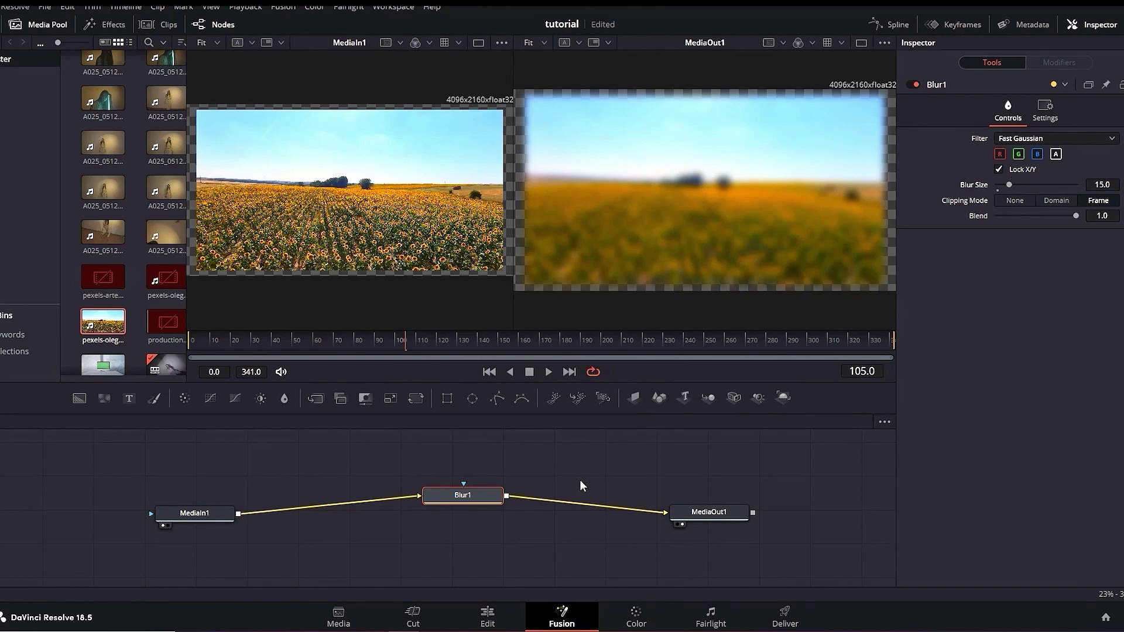
Step: Delete the Blur node's connections to MediaOut1 and MediaIn1
mouse_move(474, 496)
mouse_down()
mouse_move(473, 507)
mouse_move(481, 499)
mouse_up()
click(588, 503)
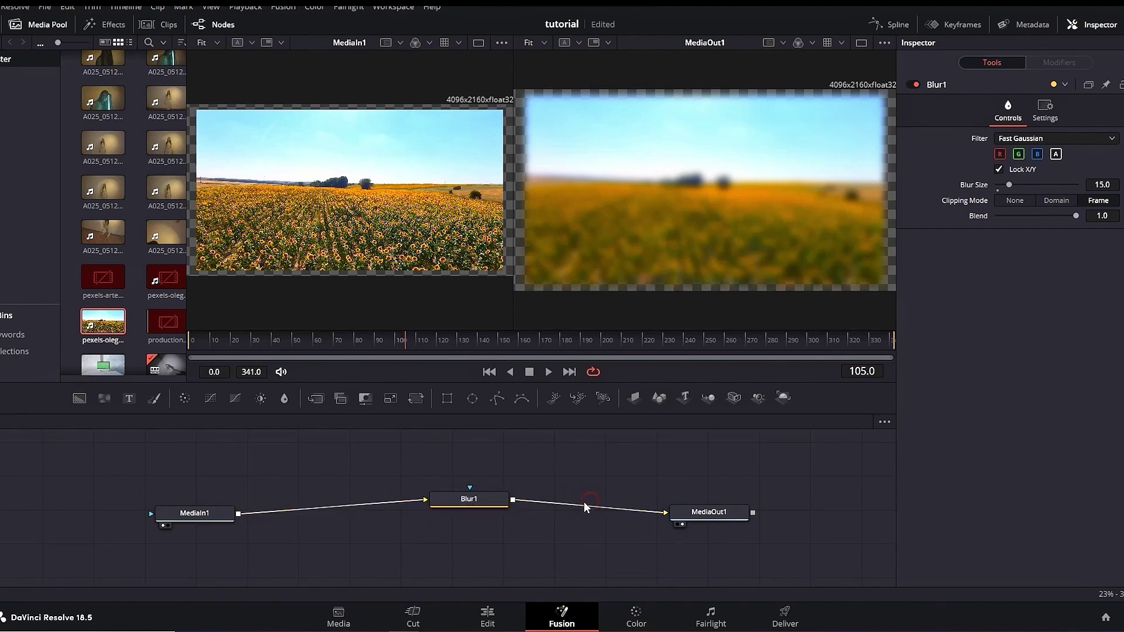
key(Delete)
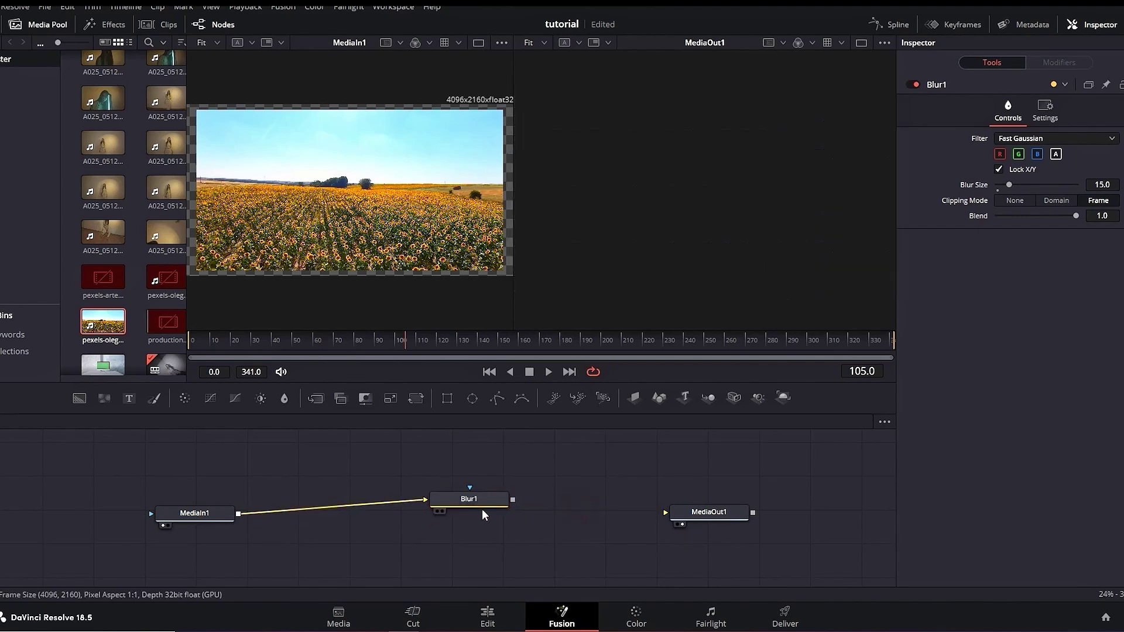
click(400, 506)
key(Delete)
Step: Connect MediaIn1 directly to MediaOut1, bypassing the Blur node, and set the blur size to 55.9
drag(490, 502, 488, 463)
drag(238, 514, 679, 514)
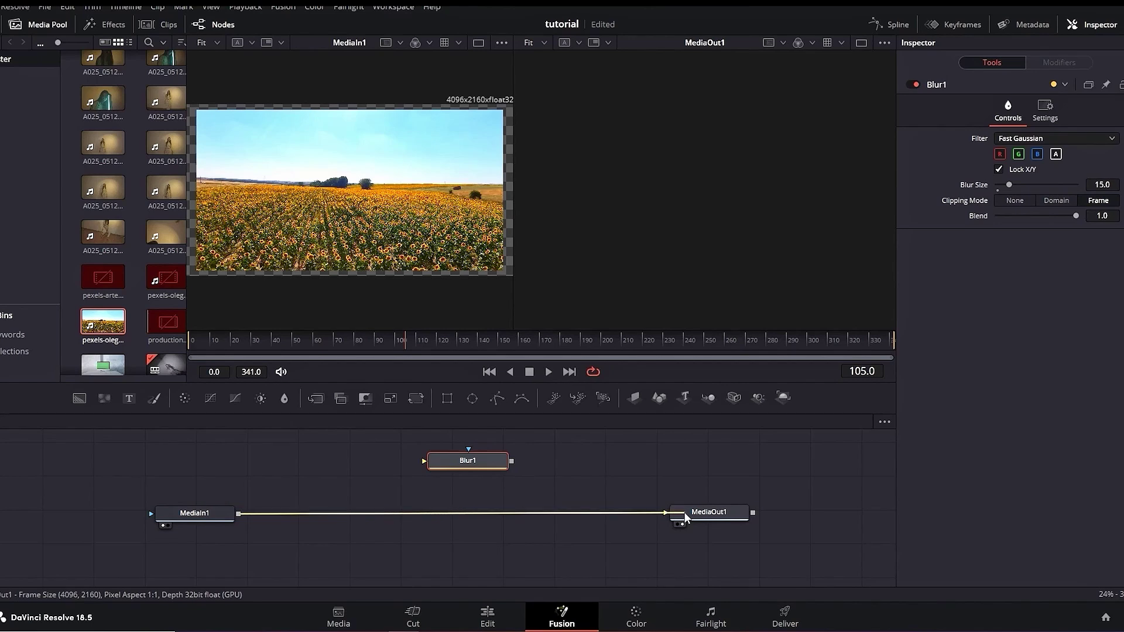
drag(1006, 186, 1044, 187)
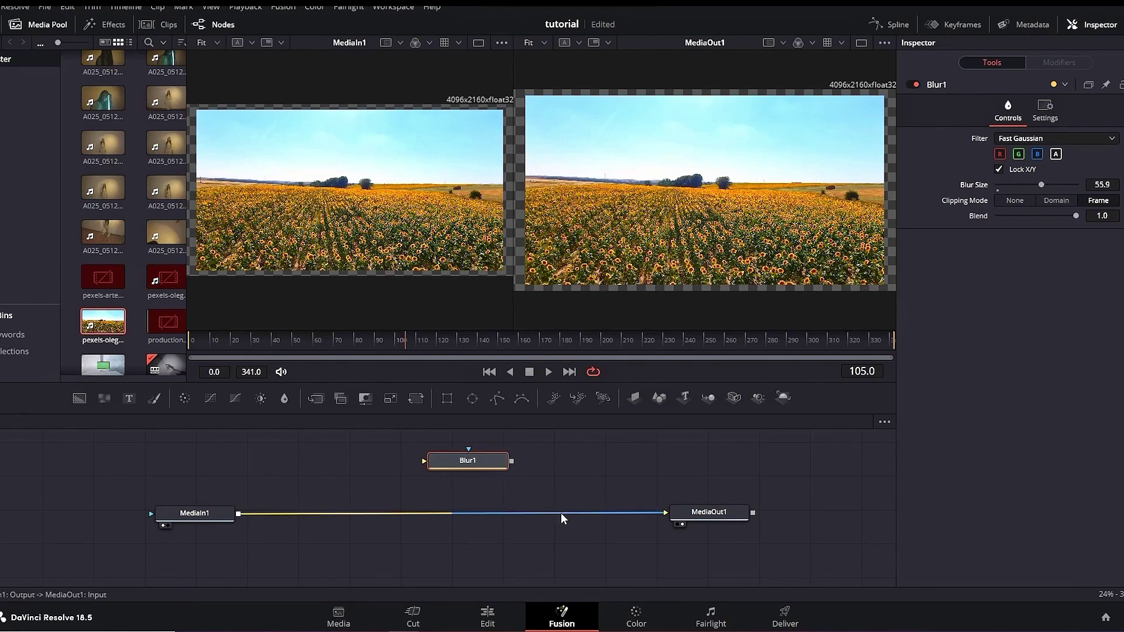
Step: Disconnect MediaIn1 from MediaOut1, route it through the Blur node instead, and move Blur into line between the two
drag(630, 514, 624, 517)
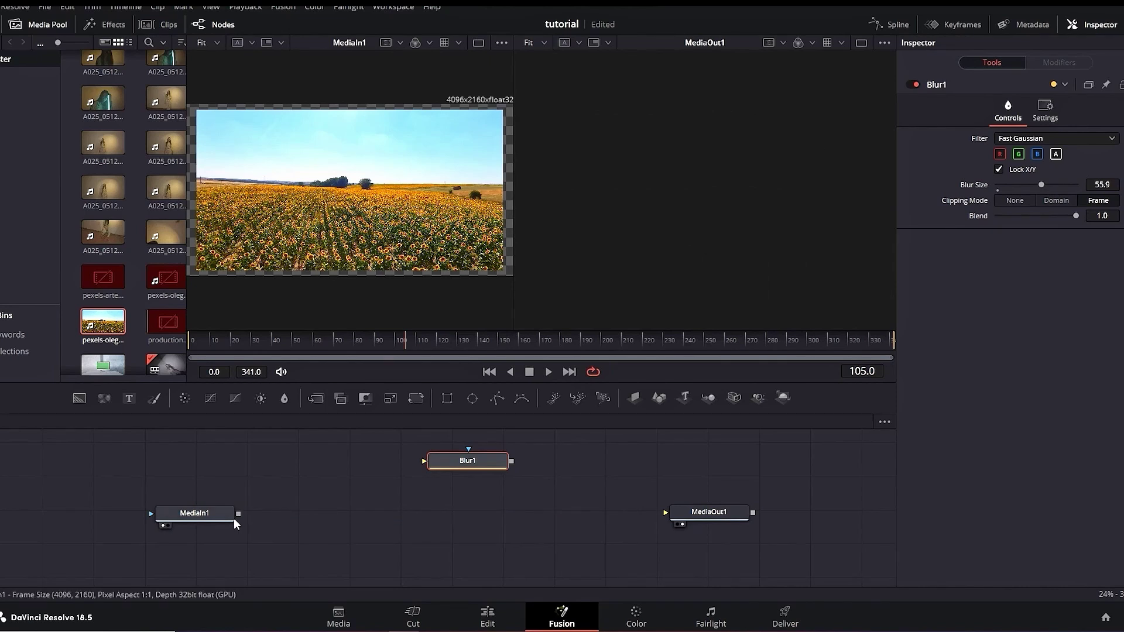
drag(238, 514, 430, 467)
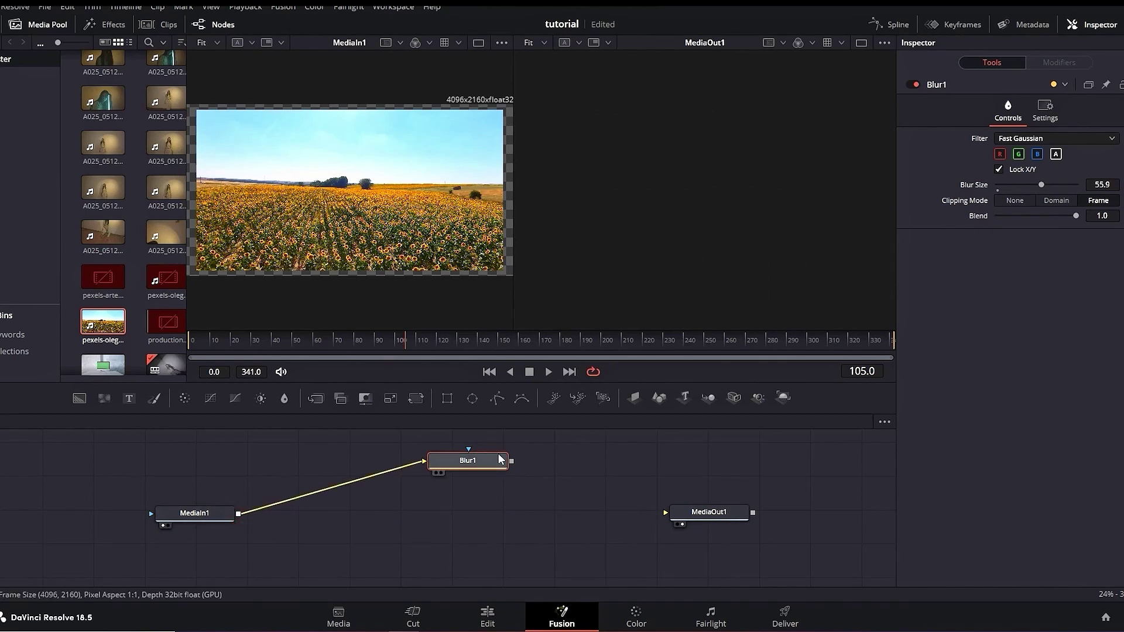
drag(511, 462, 666, 513)
drag(481, 458, 458, 505)
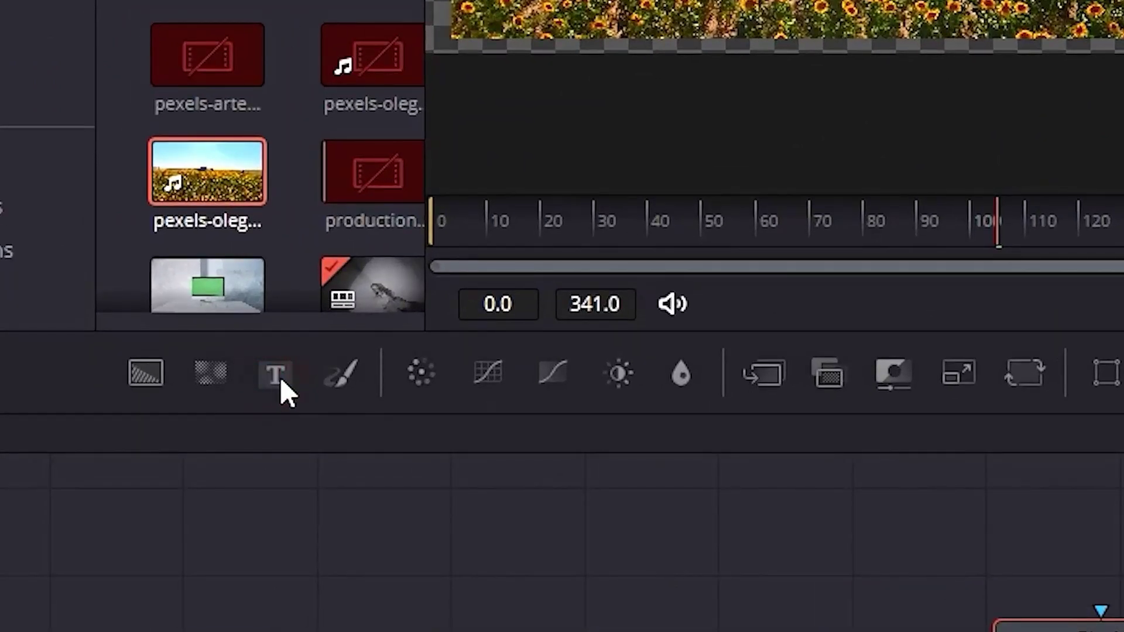
Step: Add an unconnected Text node above the Blur node reading "Beautiful fields" and set its text color to bright yellow
drag(279, 377, 1096, 536)
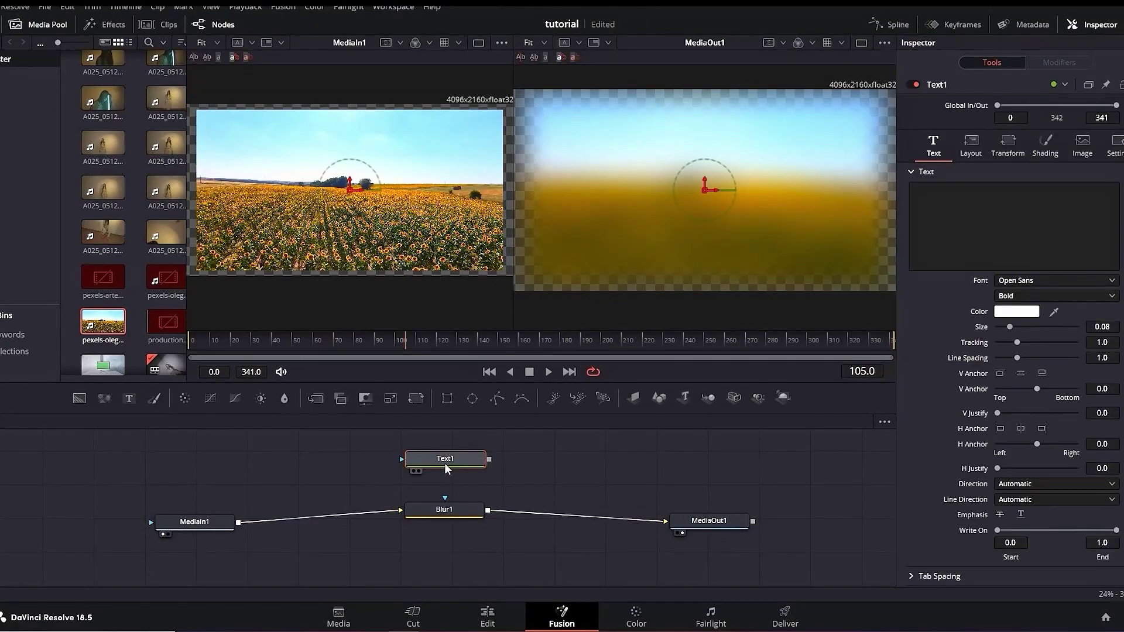
click(935, 221)
text(Beautiful fields)
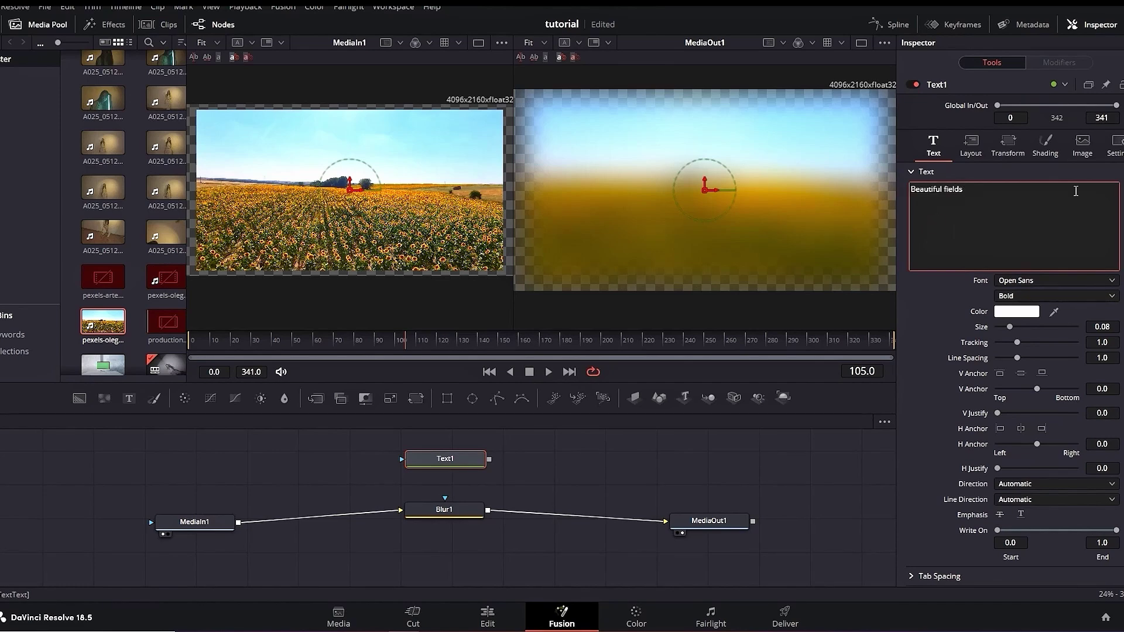
click(1007, 312)
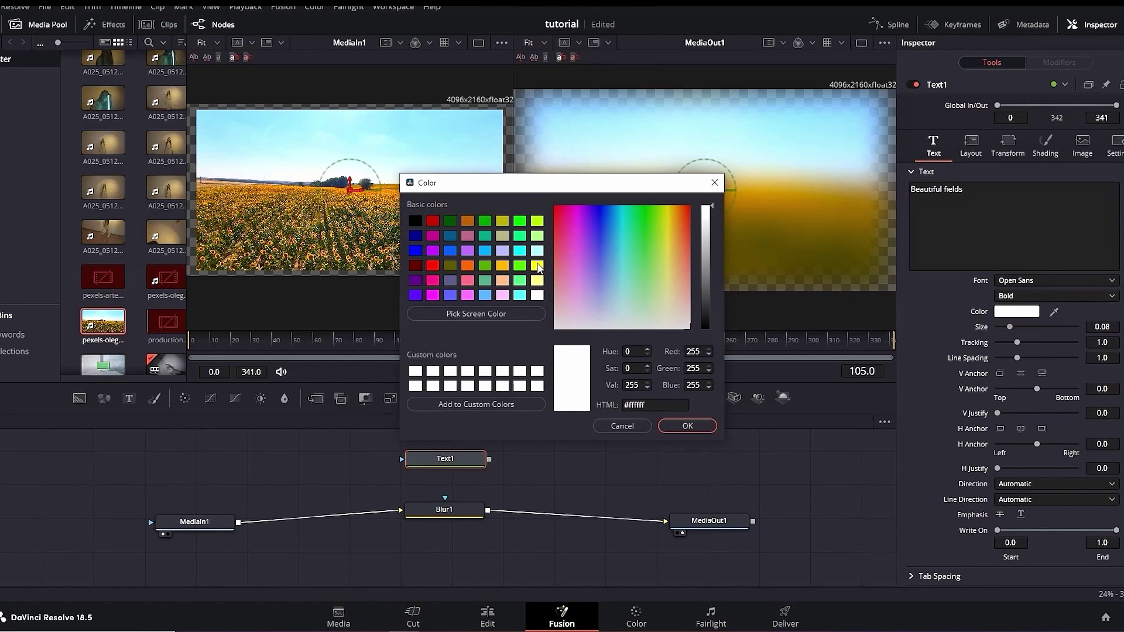
click(537, 266)
click(688, 426)
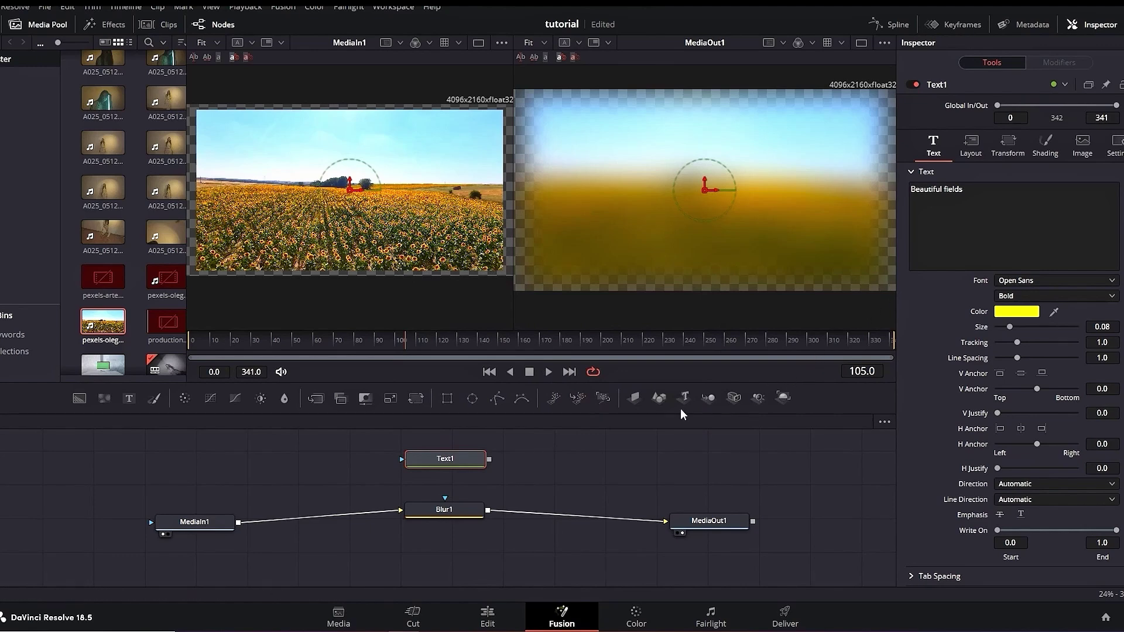
Step: Add an unconnected Merge node above the connection line, moving the Text and Blur nodes apart to make room for it
drag(454, 514, 459, 521)
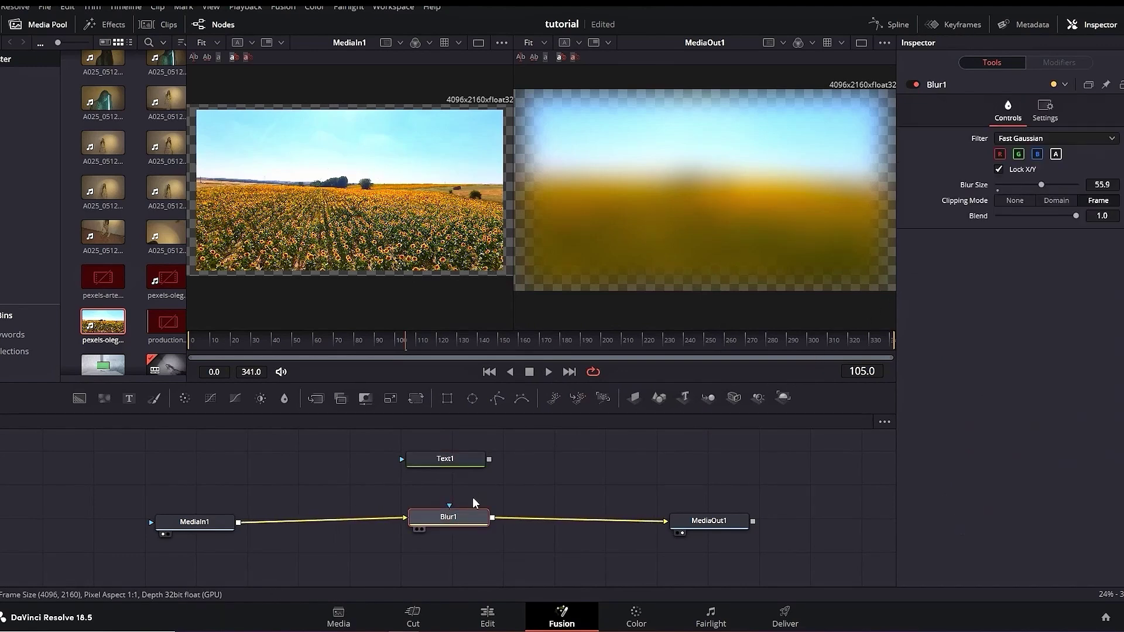
mouse_move(462, 463)
mouse_down()
mouse_move(484, 455)
mouse_move(453, 448)
mouse_up()
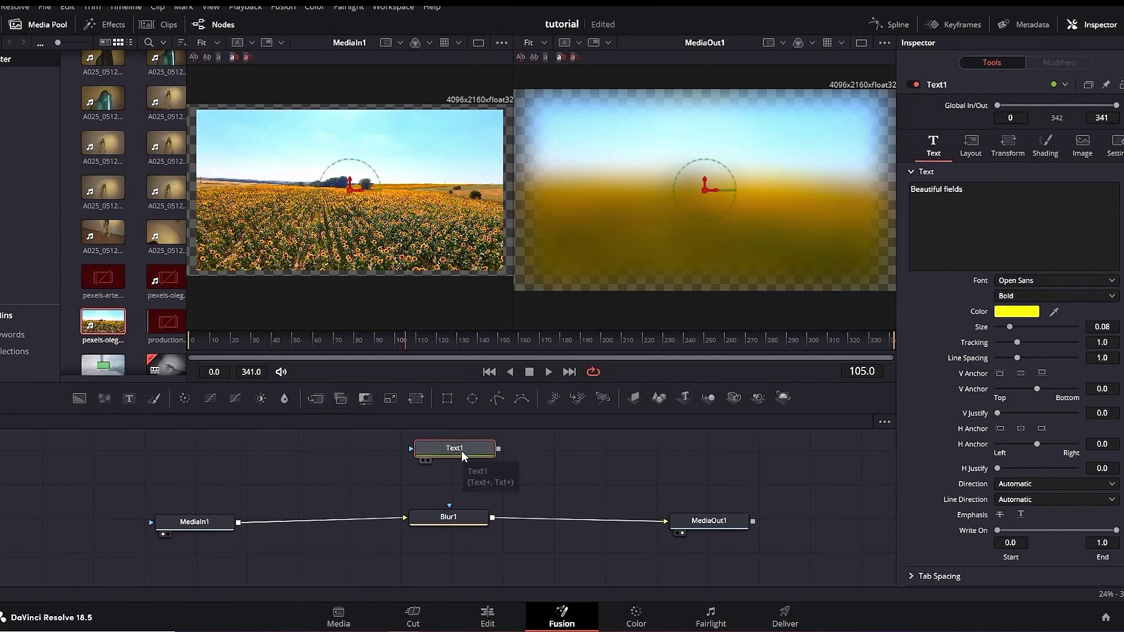
drag(461, 451, 510, 448)
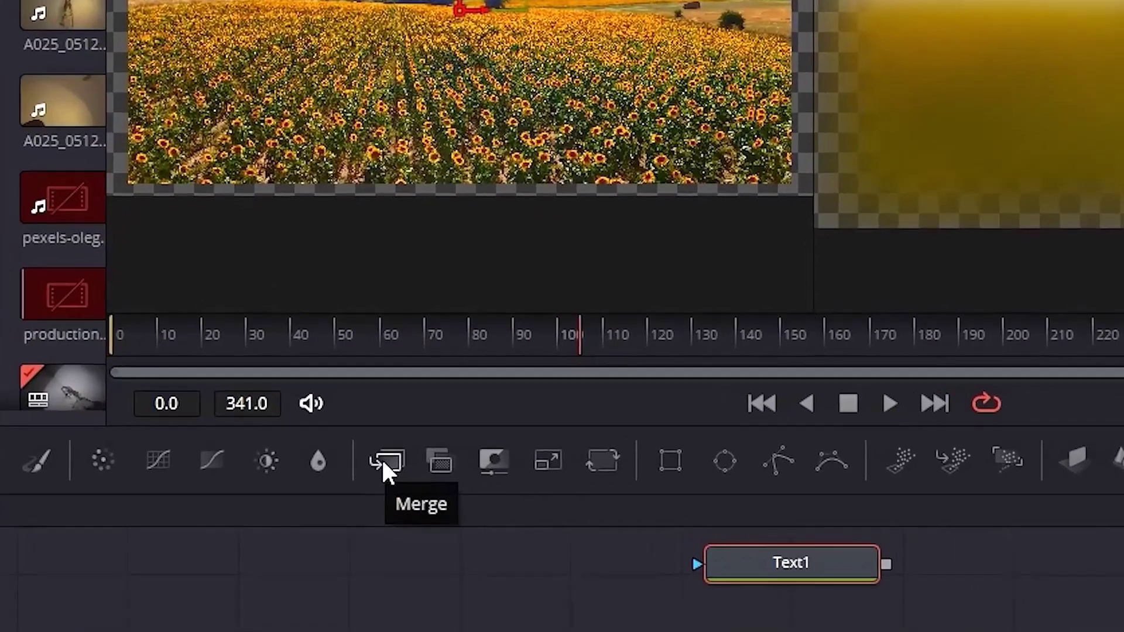
drag(384, 461, 549, 613)
drag(405, 483, 391, 469)
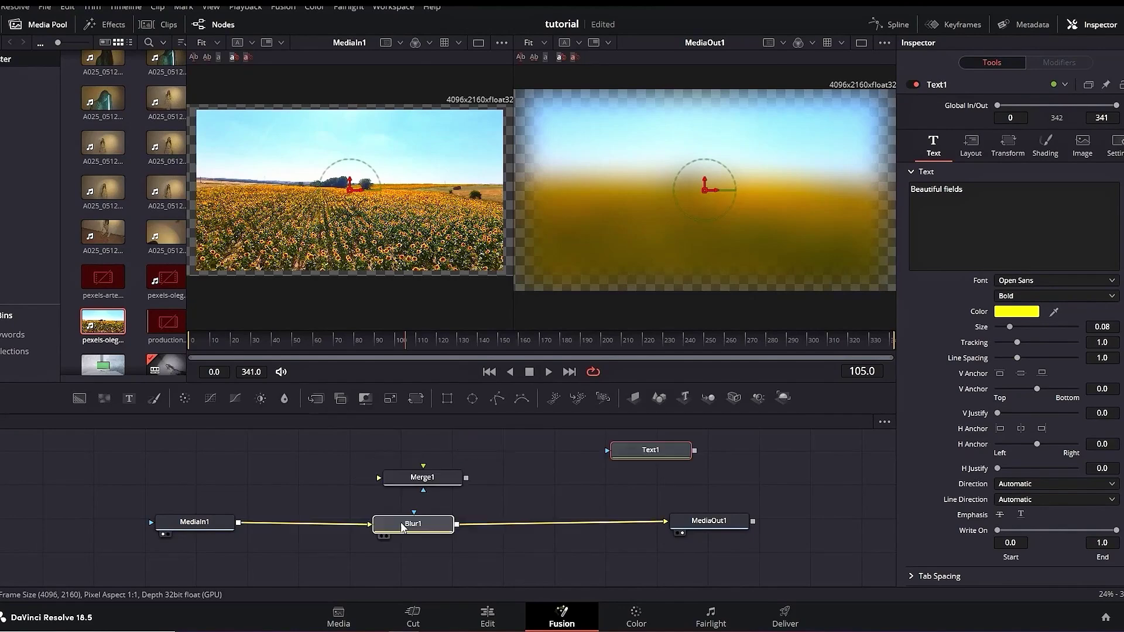
drag(410, 526, 375, 524)
drag(436, 487, 465, 490)
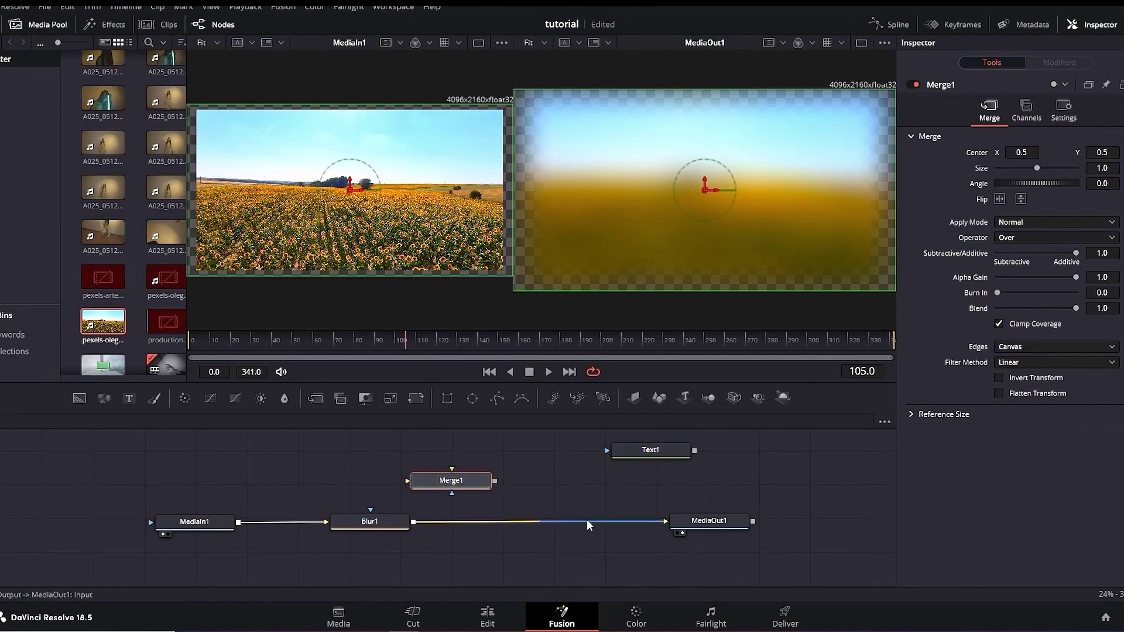
Step: Disconnect Blur1 from MediaOut1 and insert the Merge node between them, connecting Blur1 to Merge1 and Merge1 to MediaOut1
drag(575, 522, 539, 518)
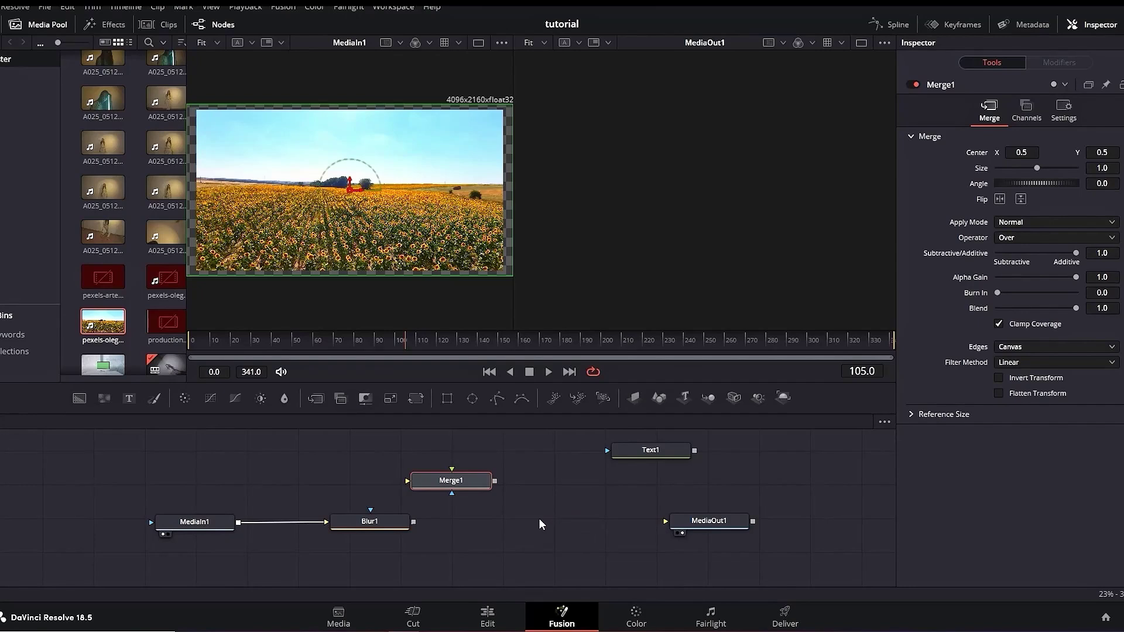
drag(475, 490, 549, 528)
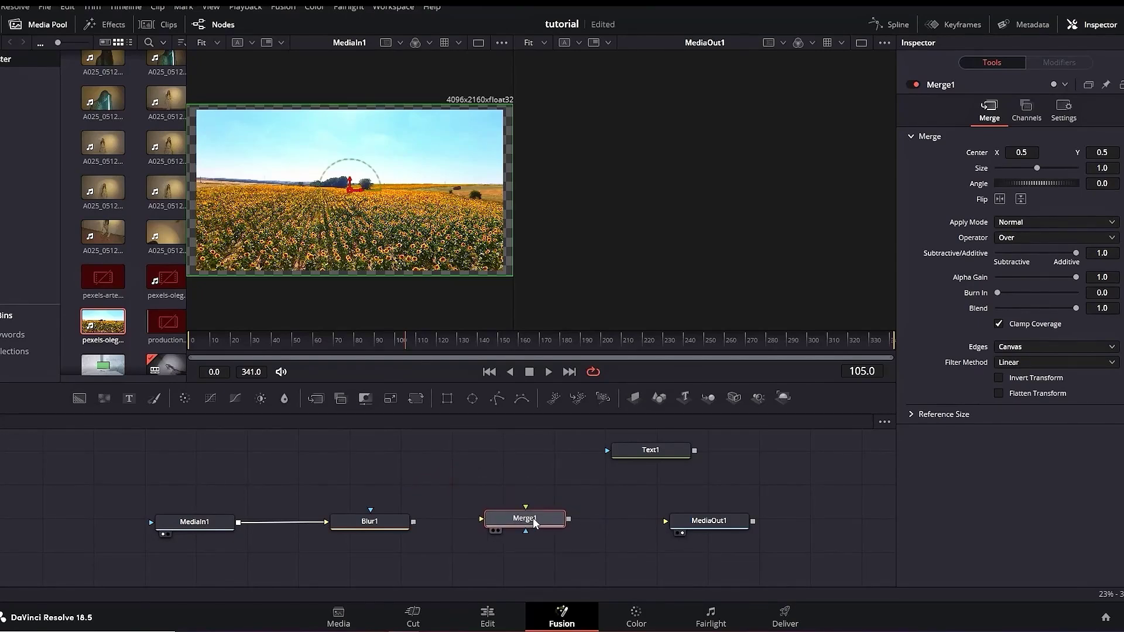
drag(413, 522, 485, 518)
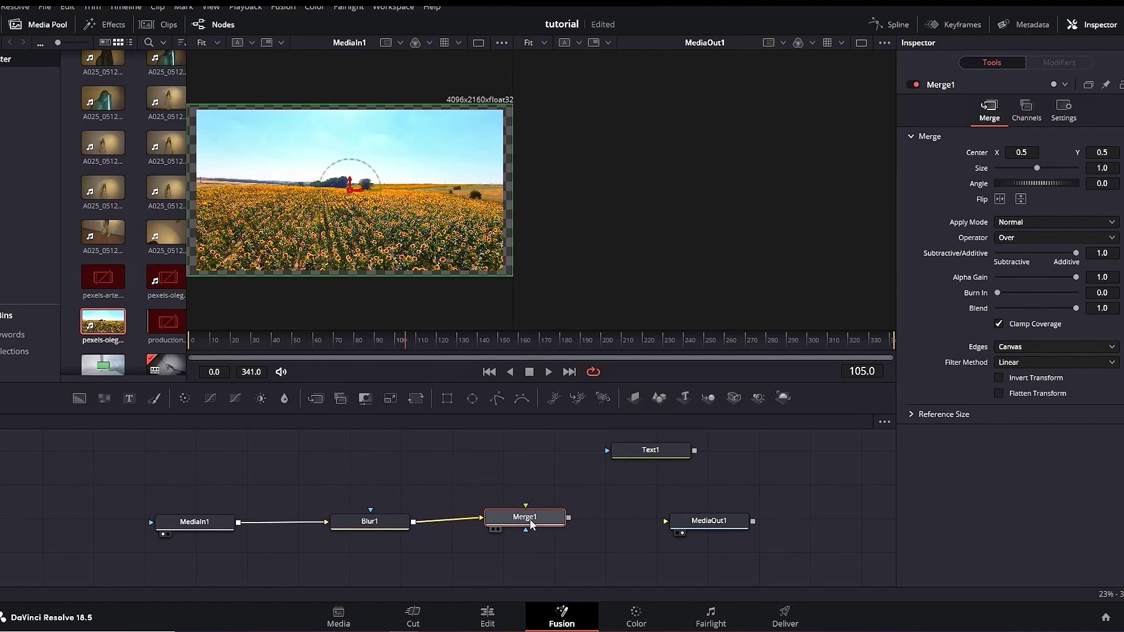
drag(569, 518, 691, 527)
Step: Position the Text node above Merge1, check the clip on the Edit page, and connect the Text node's output to Merge1
drag(641, 452, 529, 446)
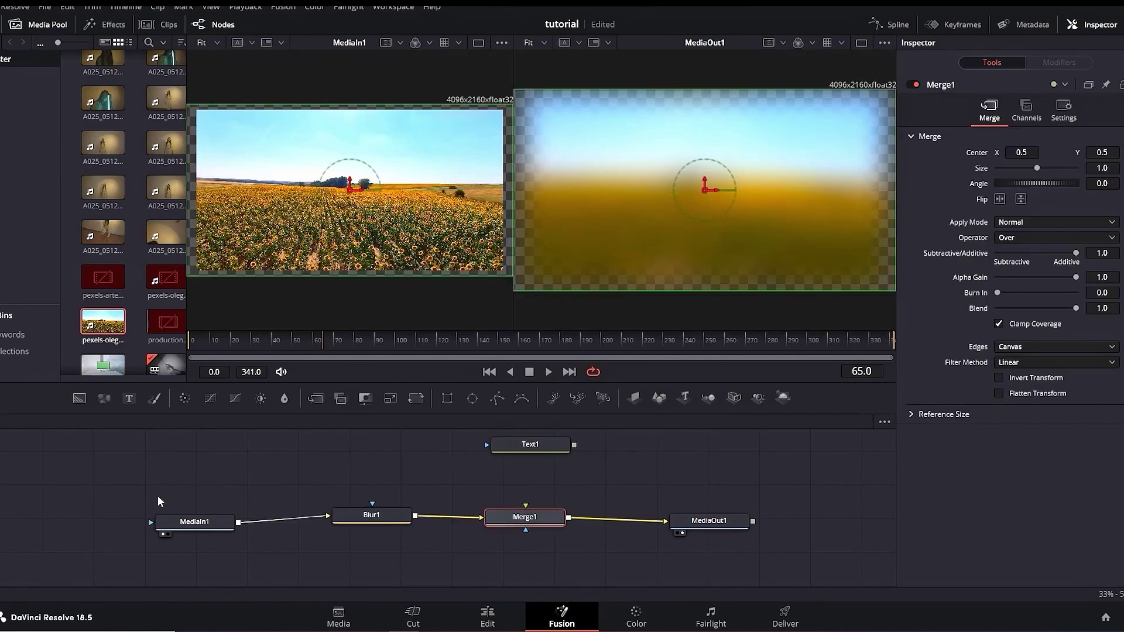
click(376, 519)
click(488, 619)
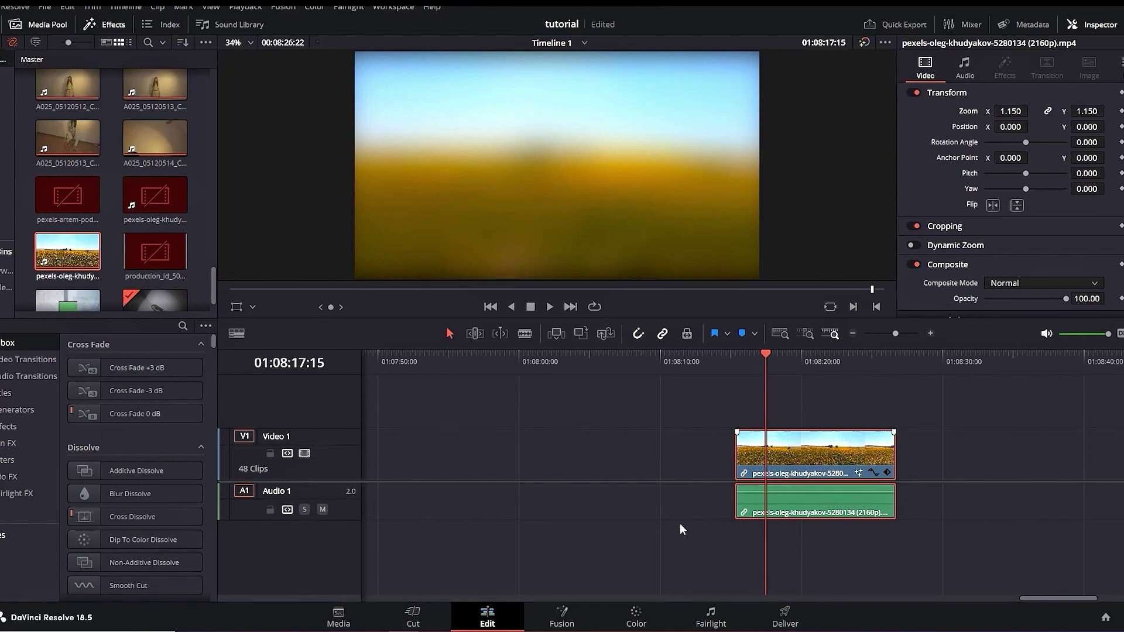
click(529, 624)
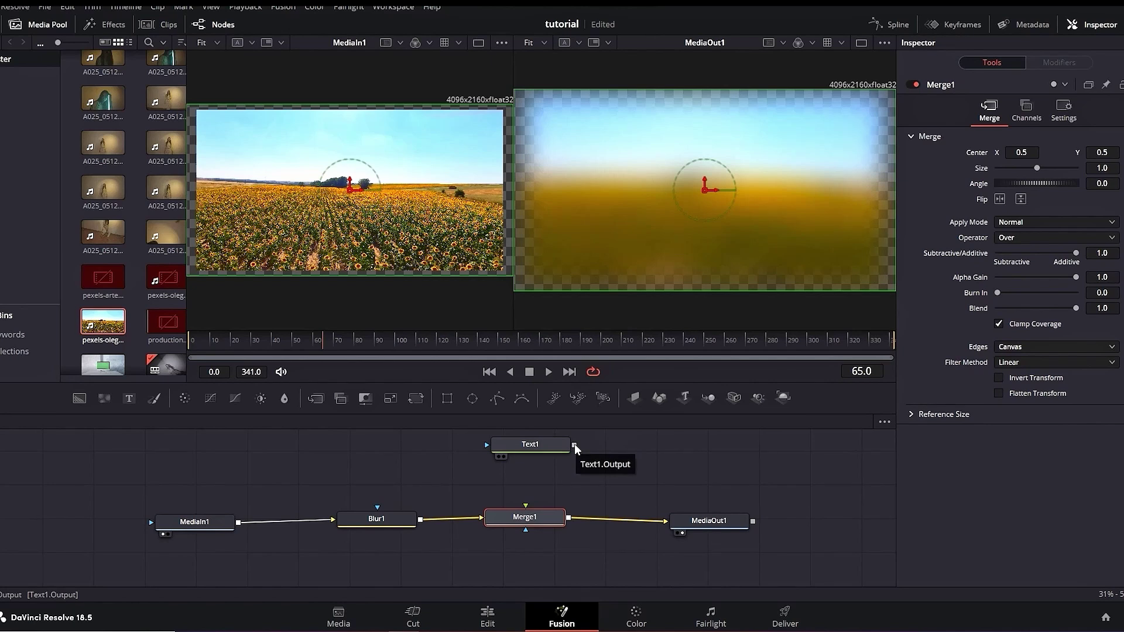
drag(574, 444, 524, 520)
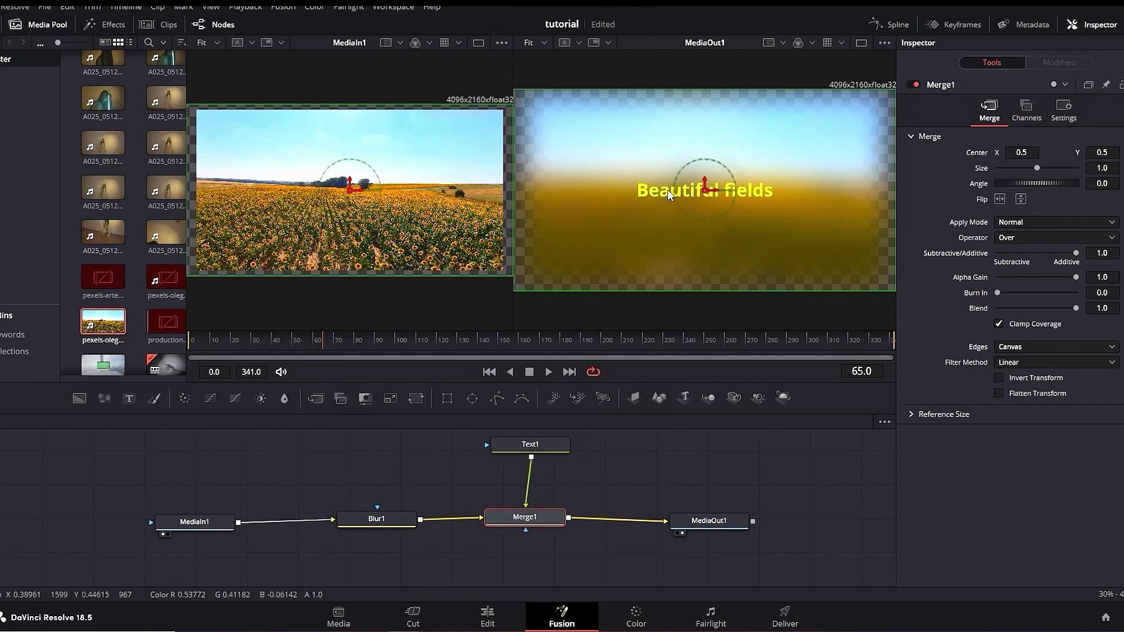
Step: Disconnect the Text node from Merge1 and reconnect it, and enlarge the text to span about 60% of the frame width
drag(536, 451, 525, 494)
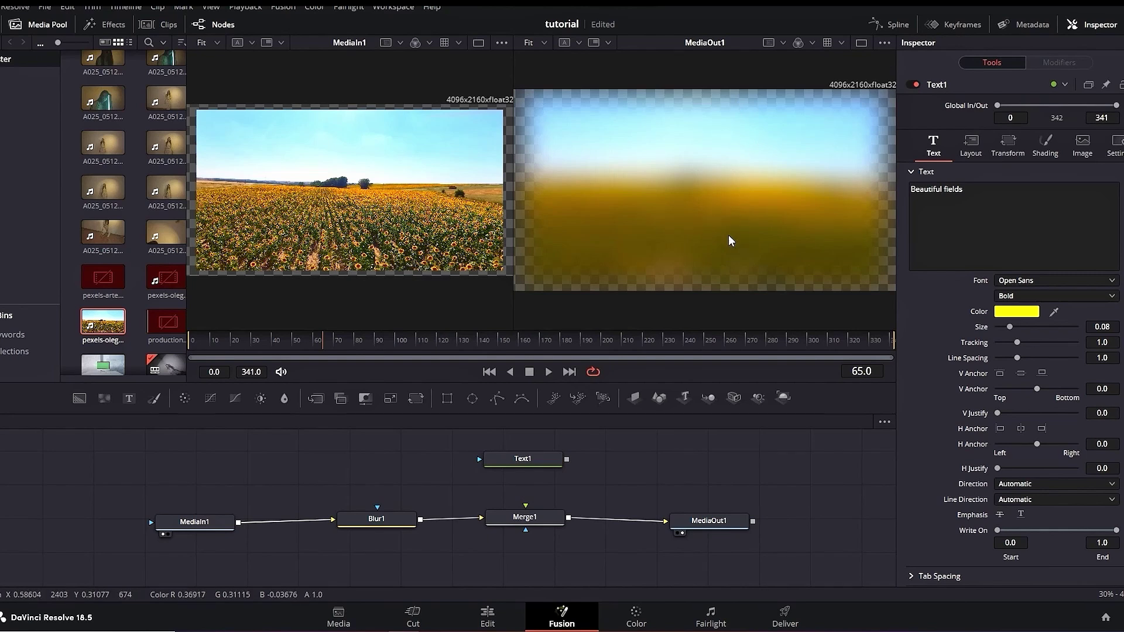
drag(530, 520, 524, 521)
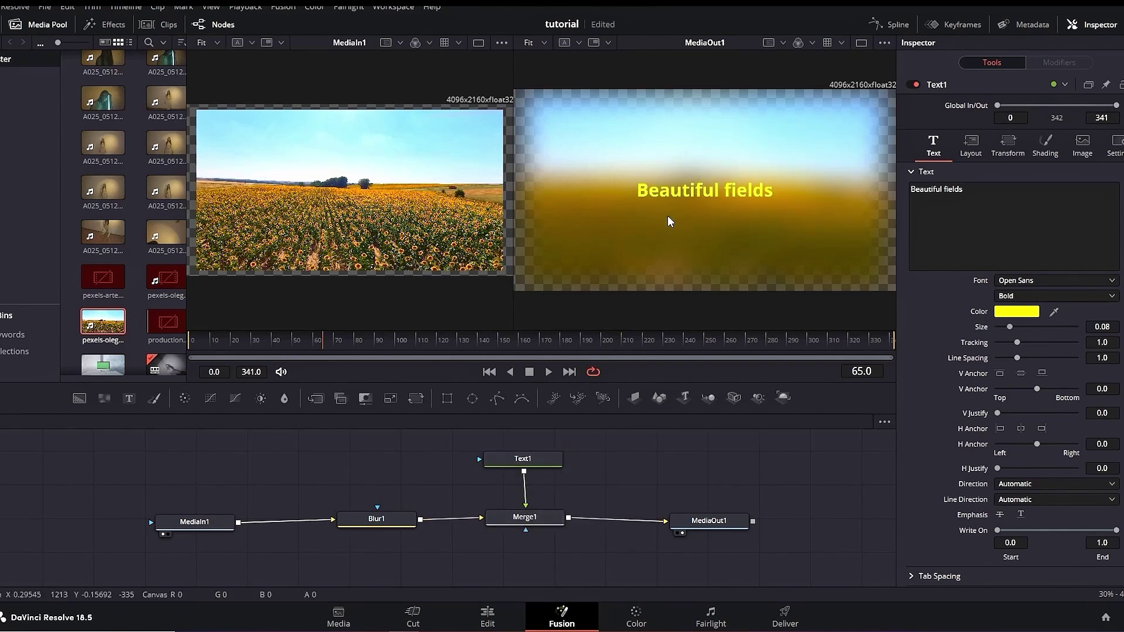
drag(1010, 328, 1024, 330)
click(586, 562)
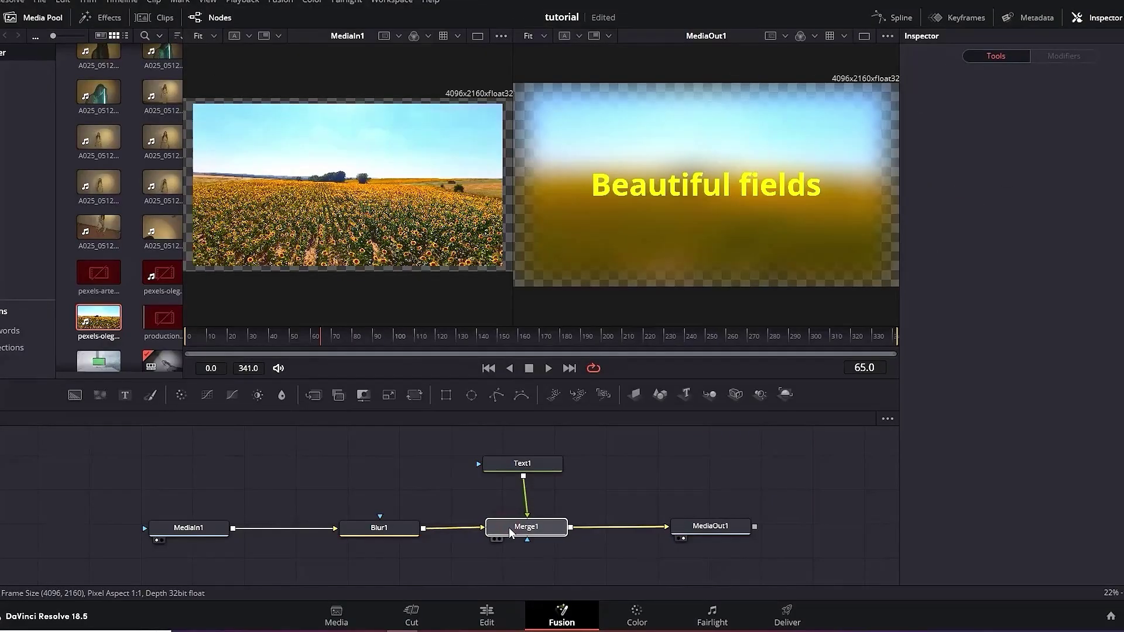
Step: Trace the node flow from MediaIn1 through Blur1, Merge1 and Text1 to MediaOut1, comparing it with the clip on the Edit page
click(510, 533)
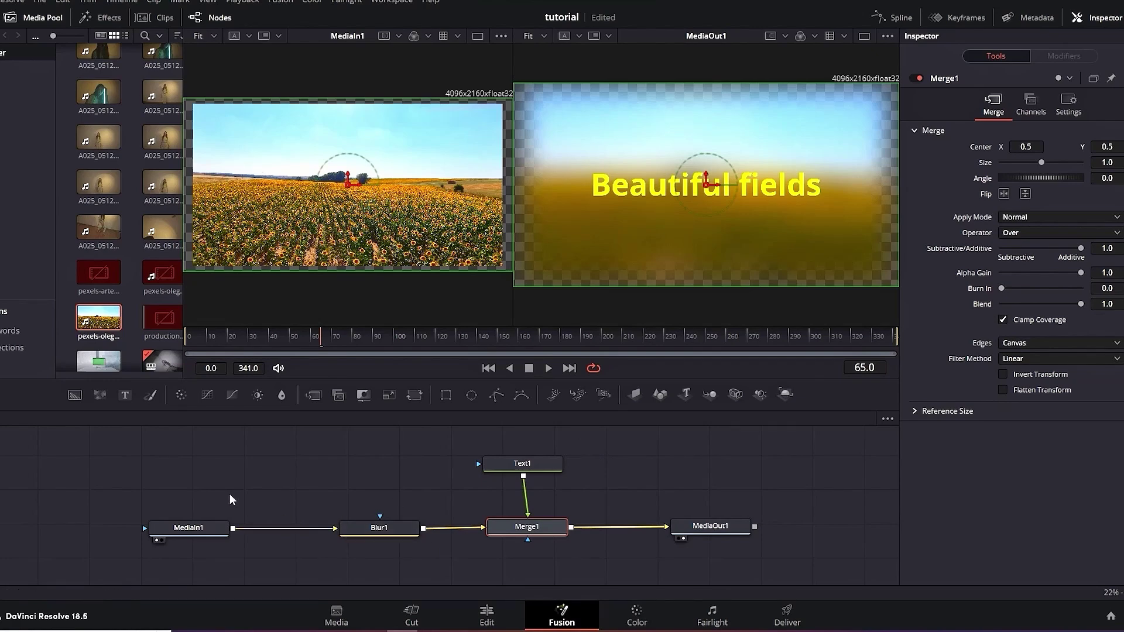
click(182, 528)
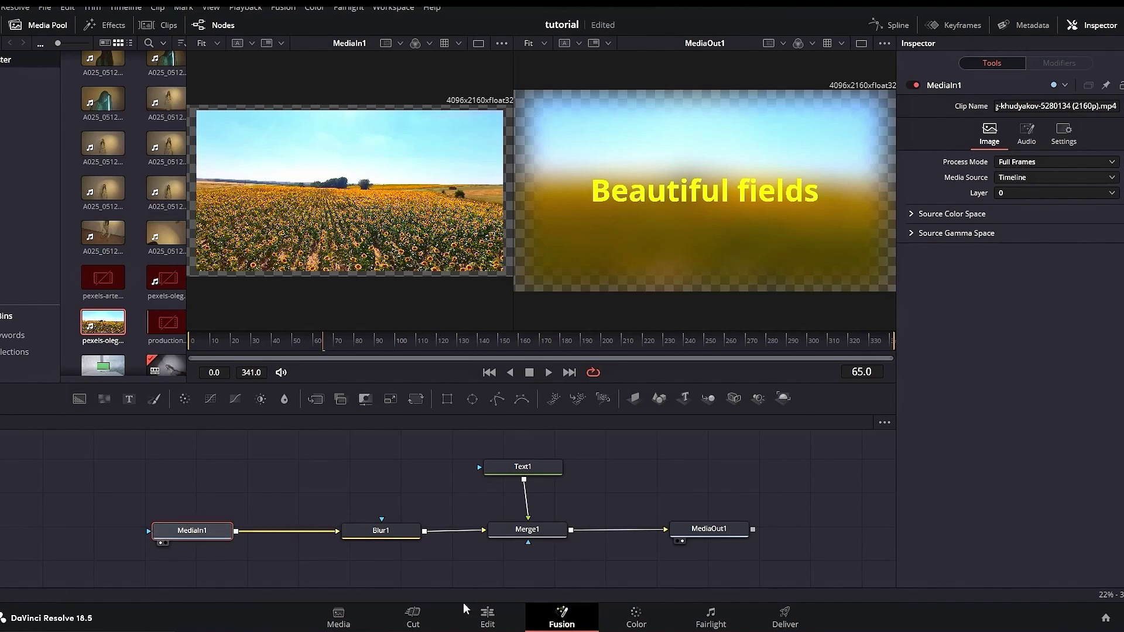
click(487, 616)
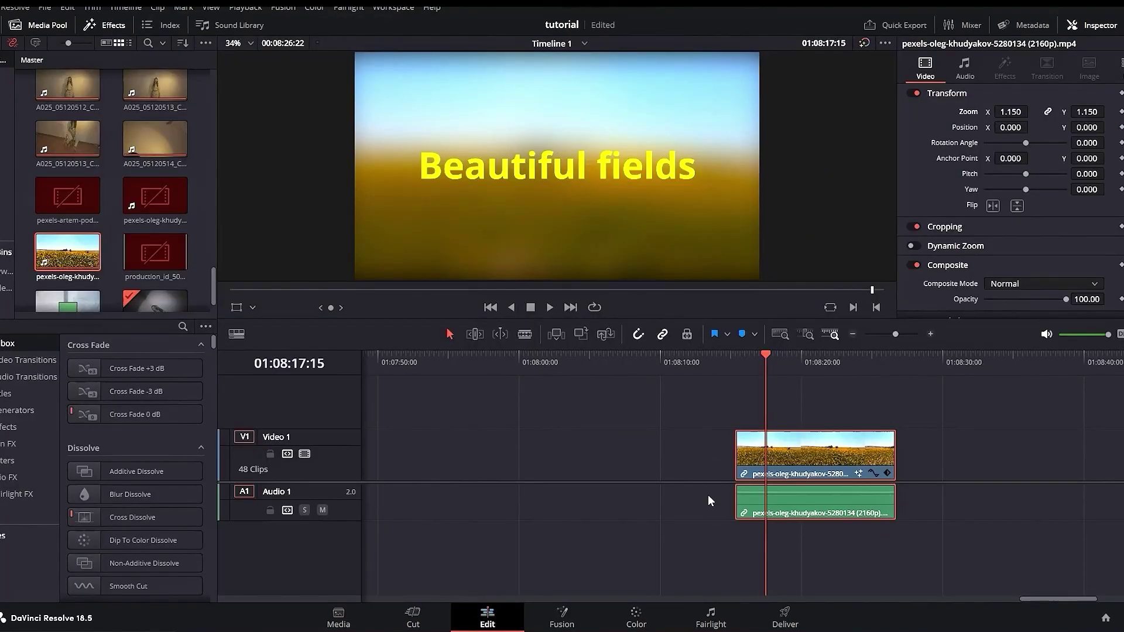
click(562, 616)
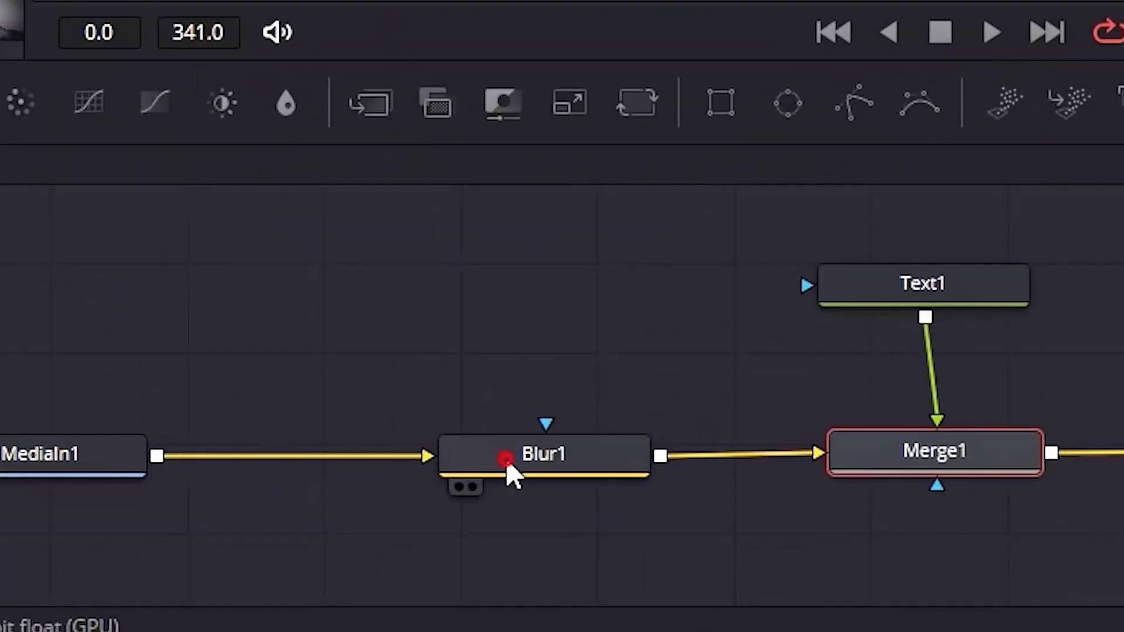
click(367, 534)
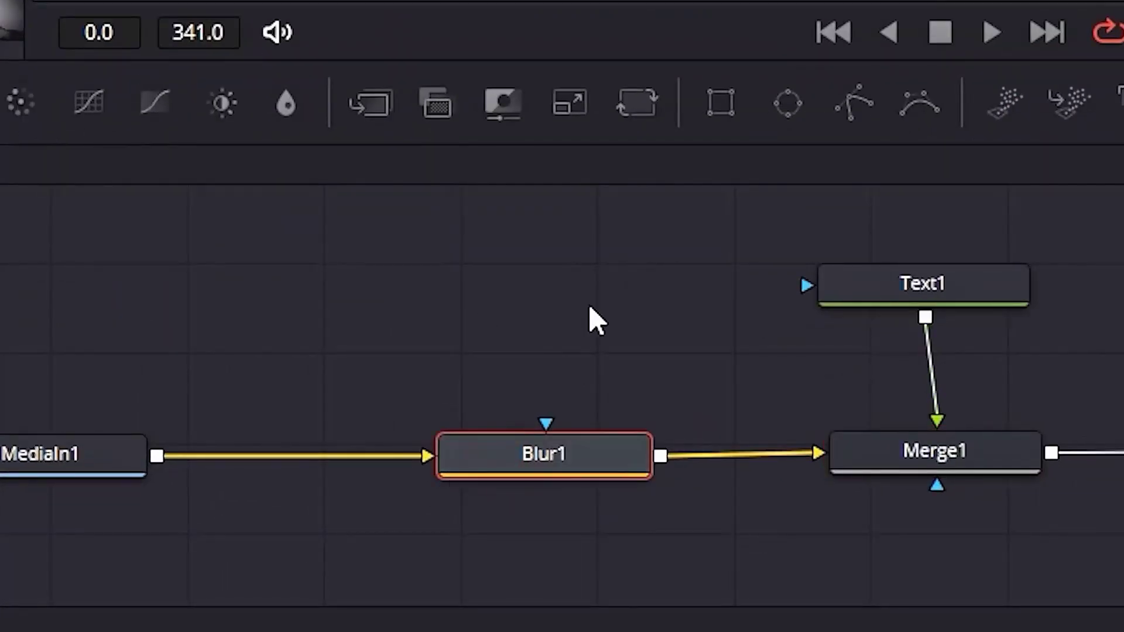
mouse_move(627, 469)
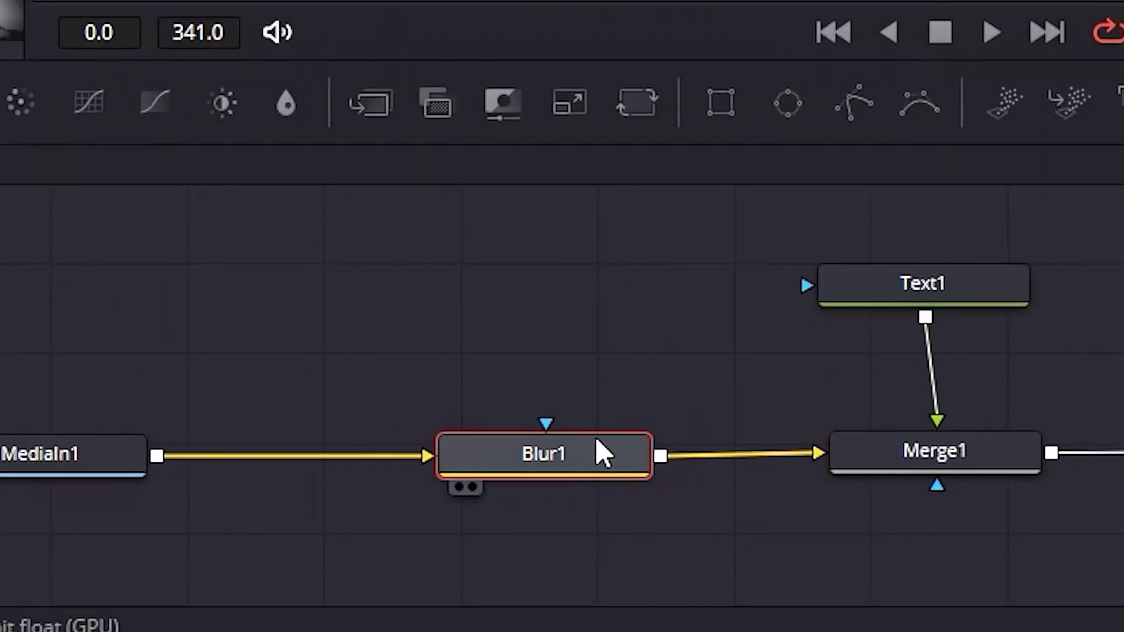
click(923, 460)
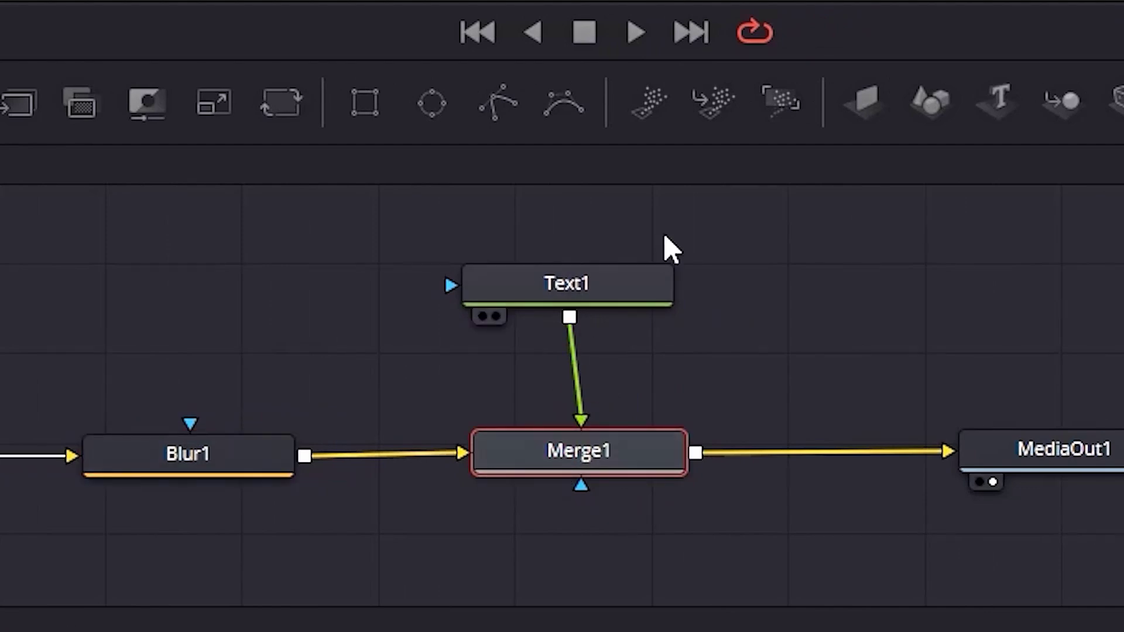
click(567, 292)
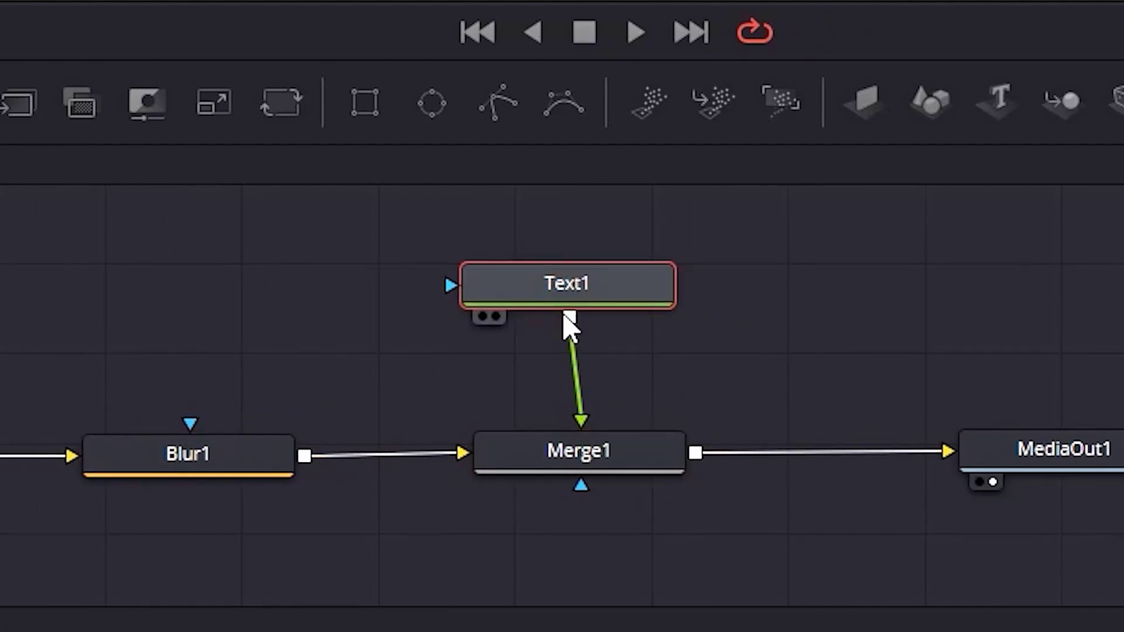
click(595, 456)
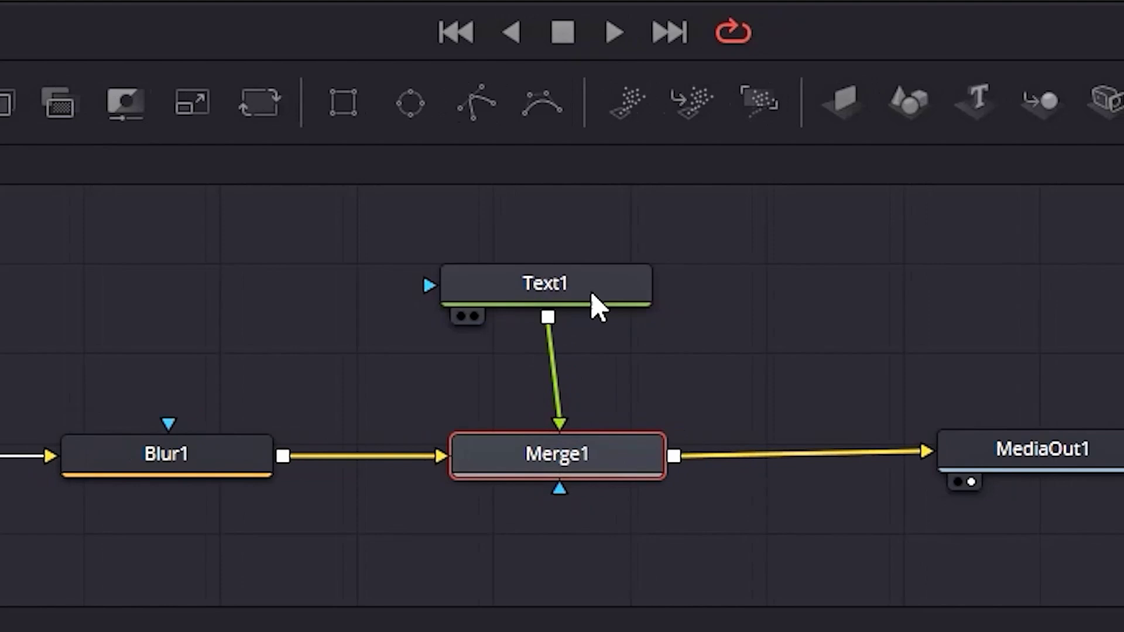
click(1010, 462)
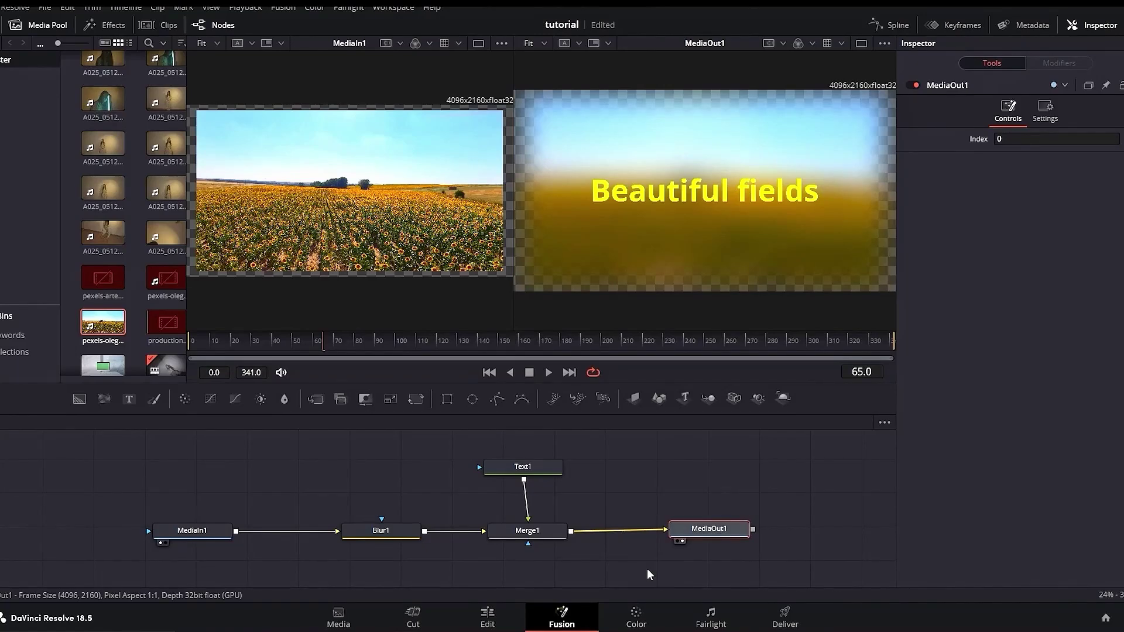
click(488, 618)
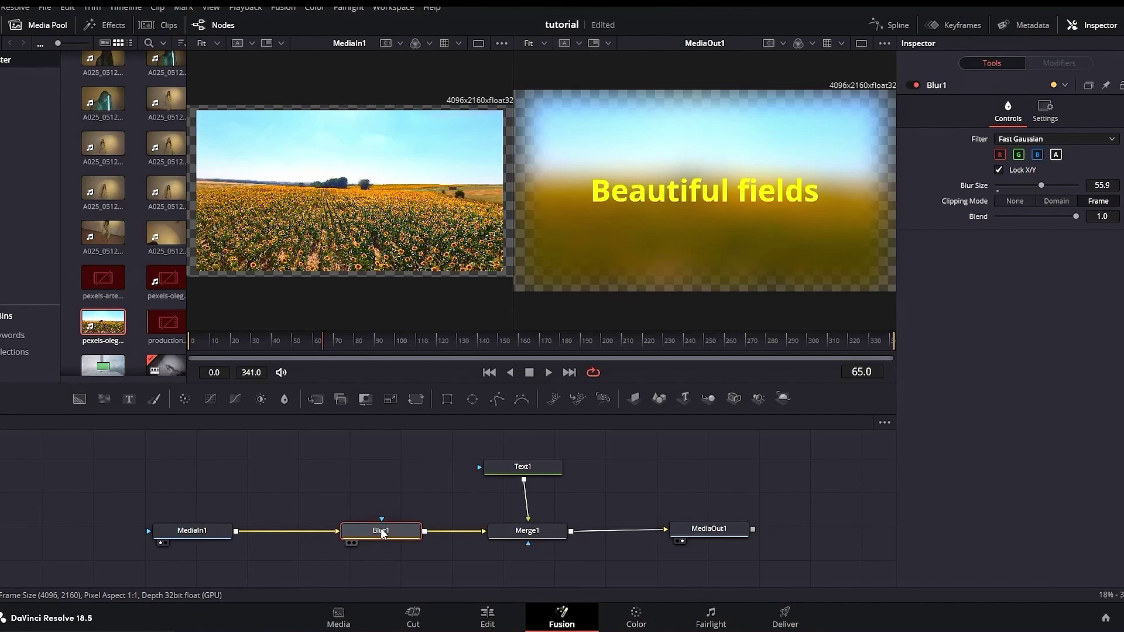
Step: Display the Blur node's output in the first viewer and remove it from that viewer again
key(1)
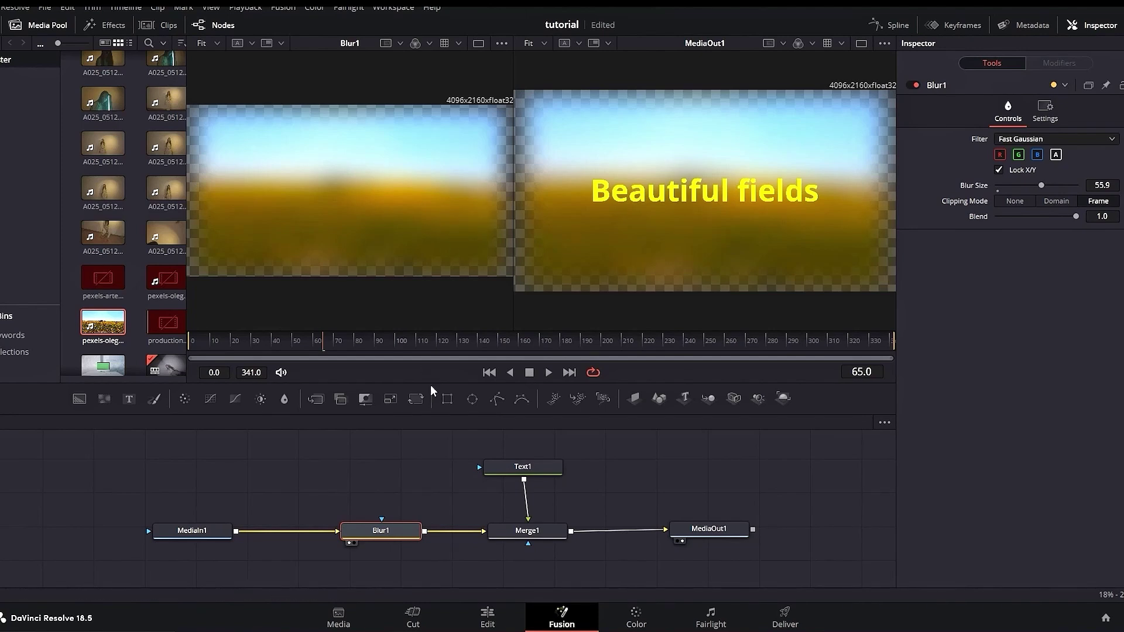
key(1)
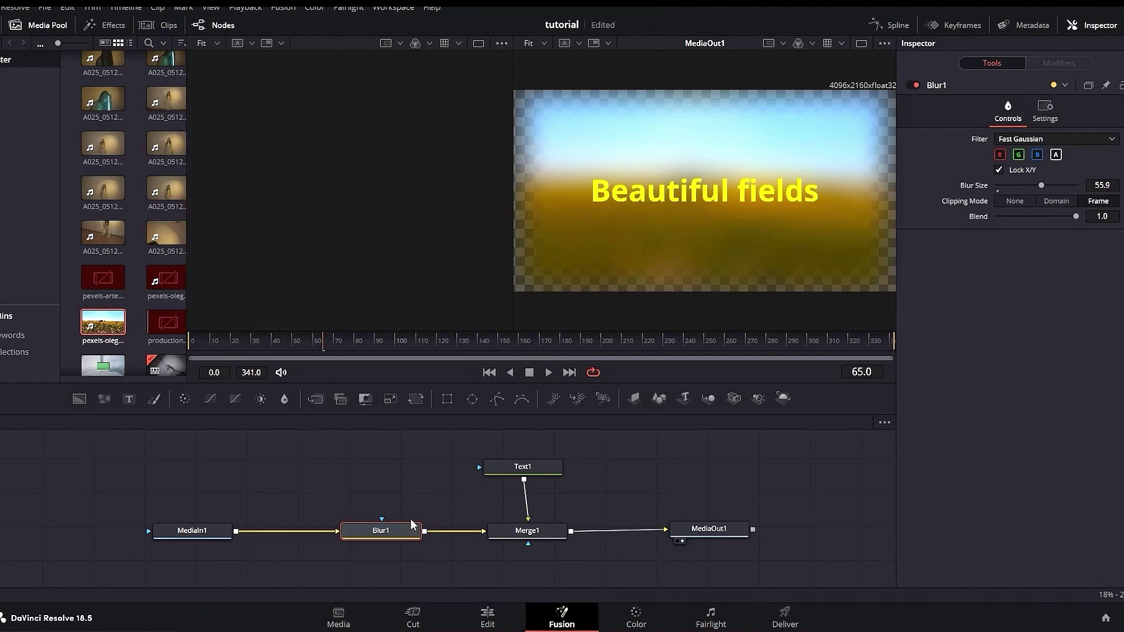
Step: Preview the Text1 node in the first viewer, remove it, and display MediaIn1 there instead
click(524, 470)
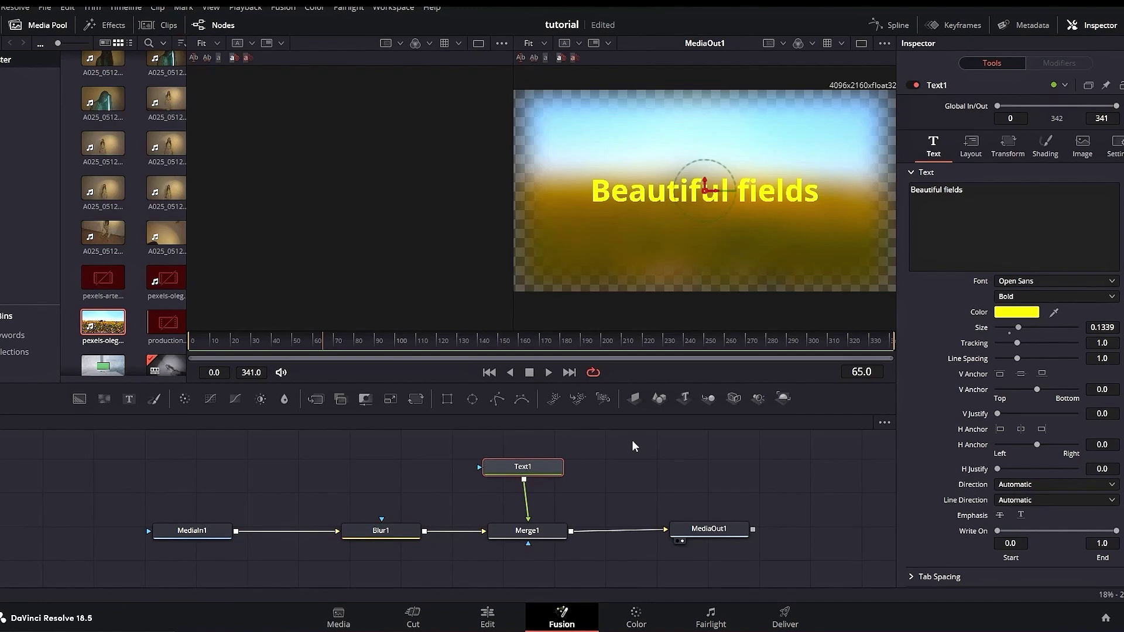
key(1)
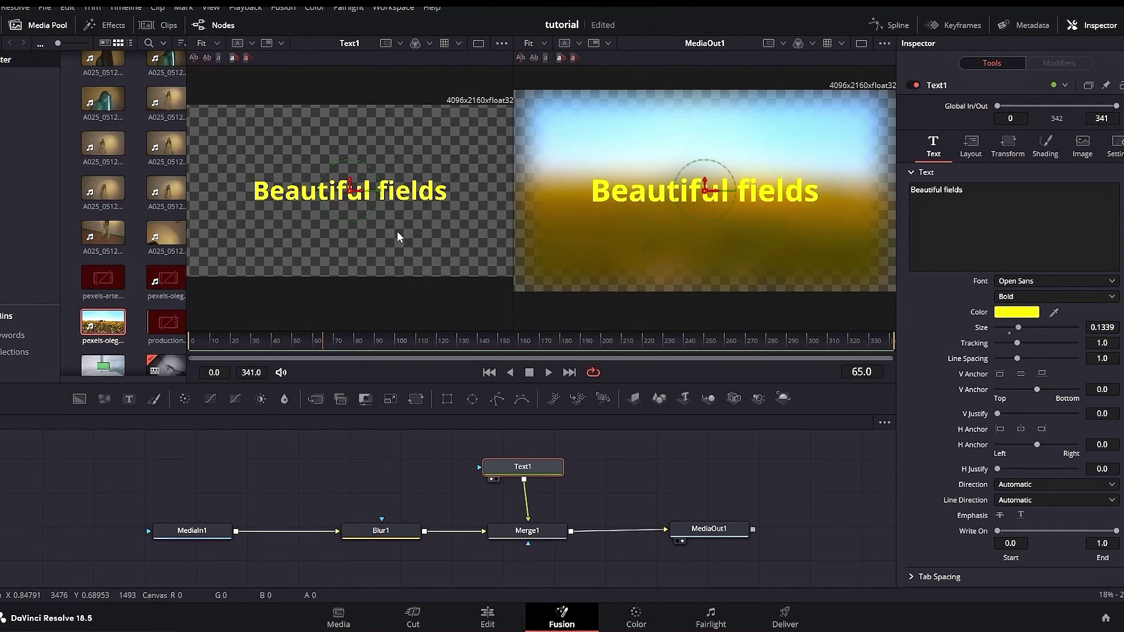
key(1)
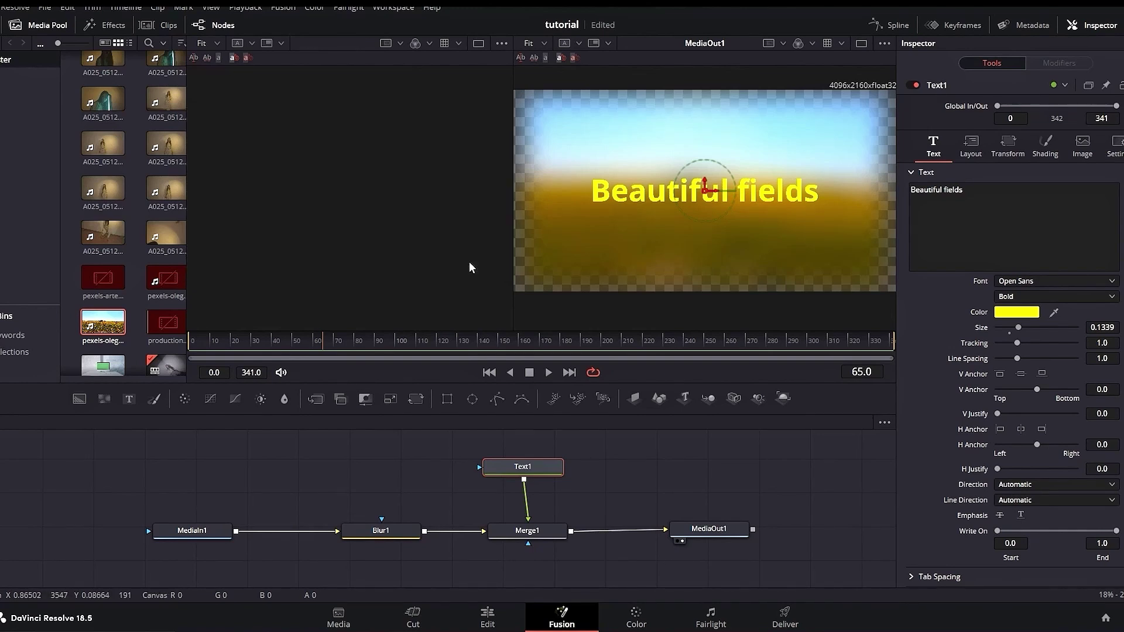
click(196, 537)
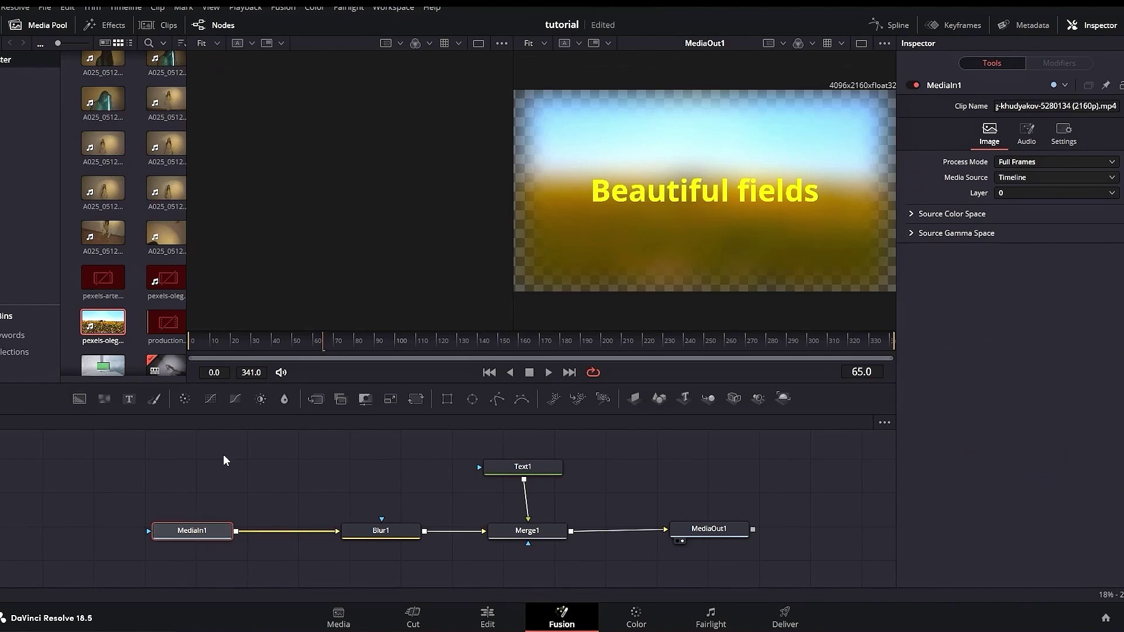
key(1)
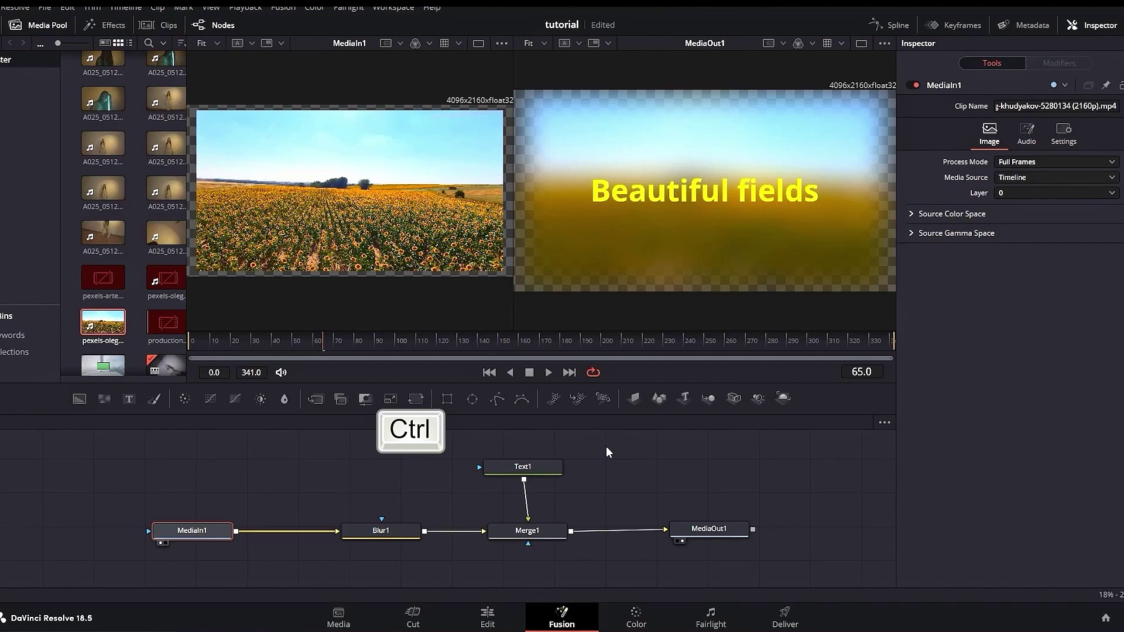
Step: Browse the tools in the Select Tool dialog and close it without adding any
key(ctrl+space)
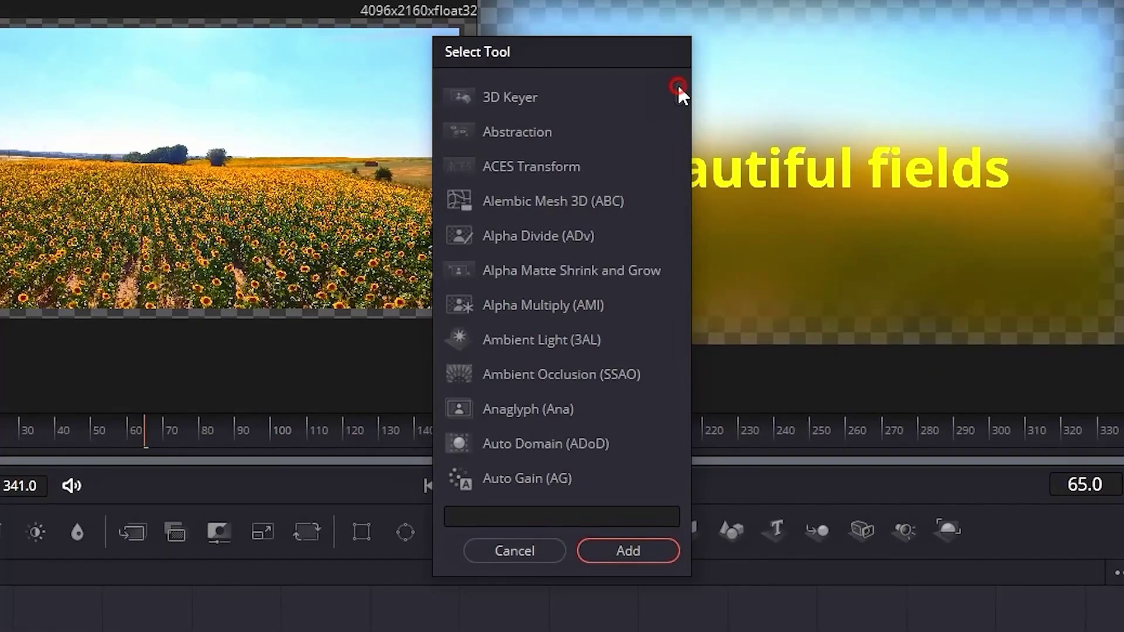
drag(644, 131, 698, 58)
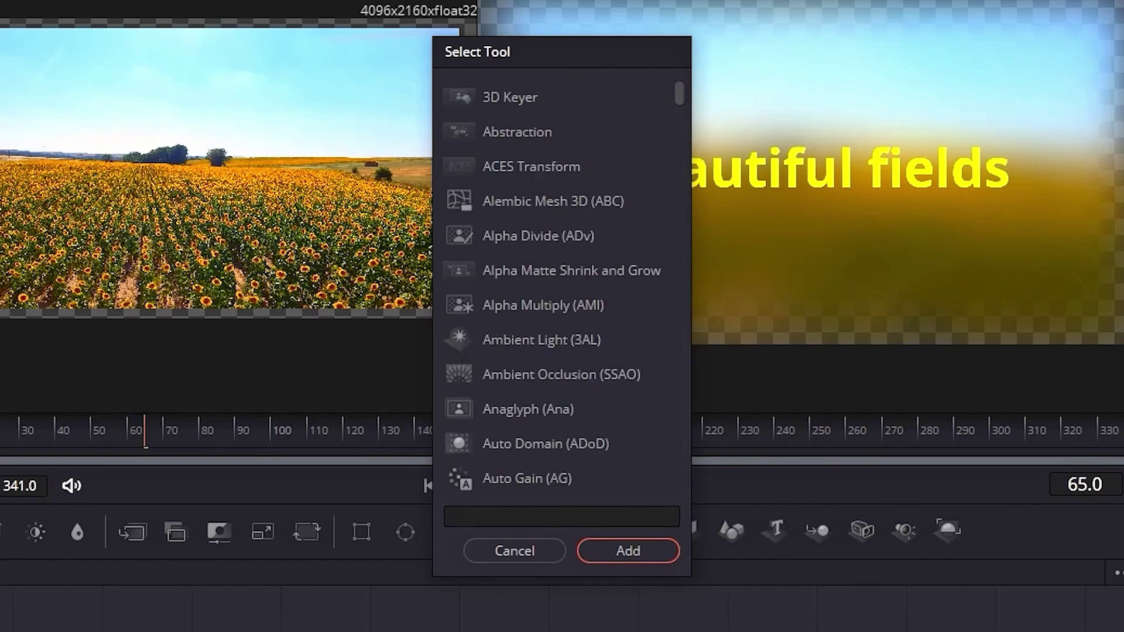
click(543, 556)
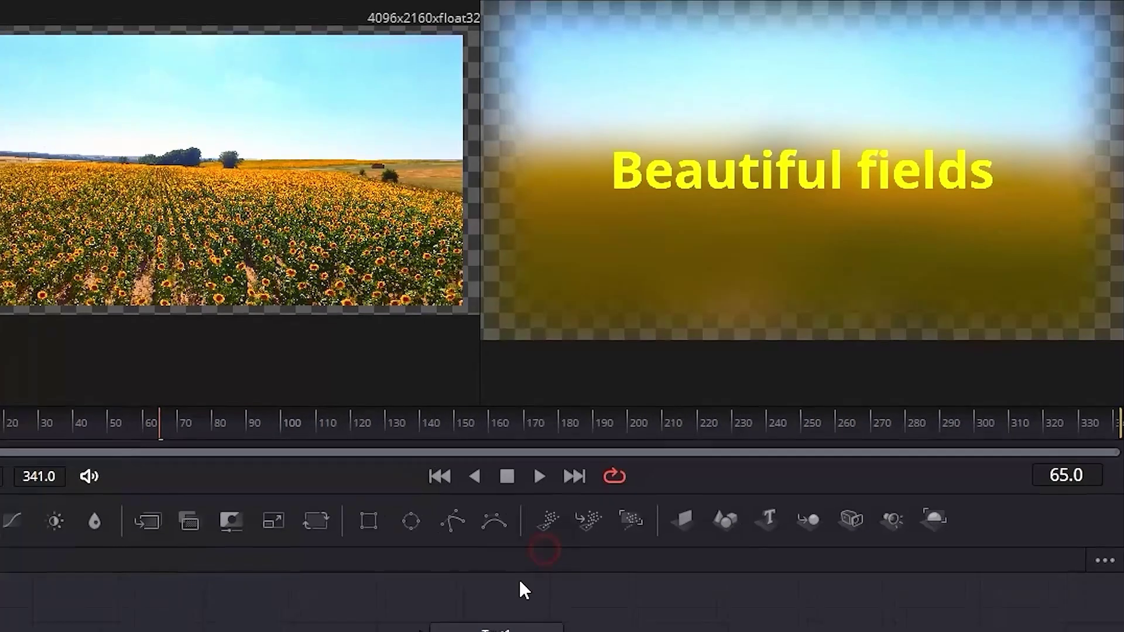
Step: Browse the transitions in the Effects library on the Edit page and return to the Fusion page
click(487, 615)
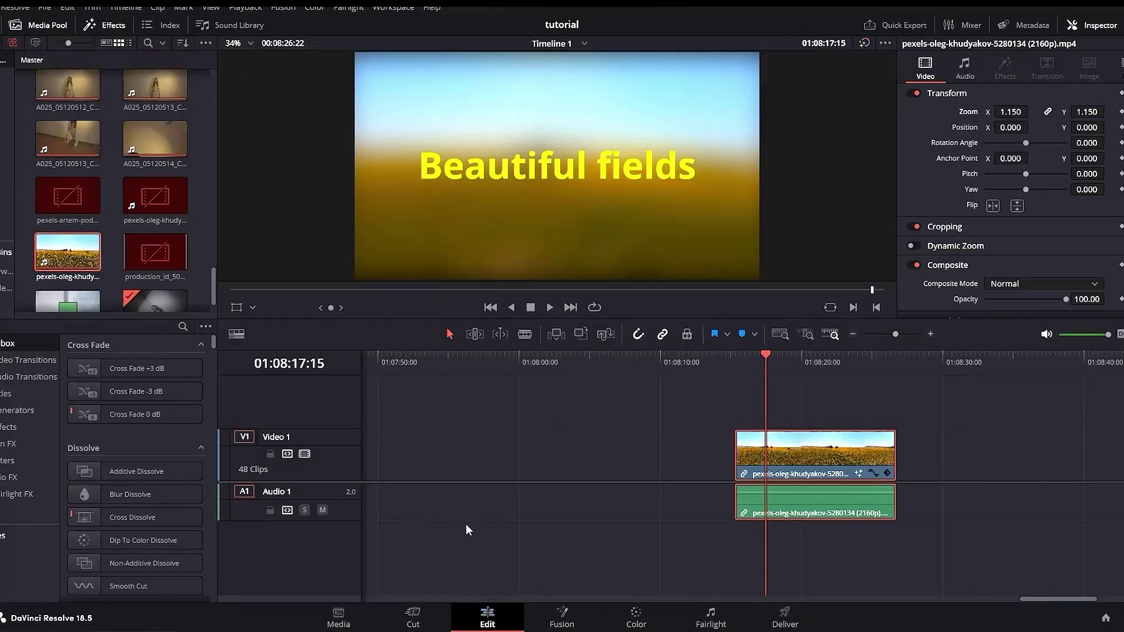
click(93, 27)
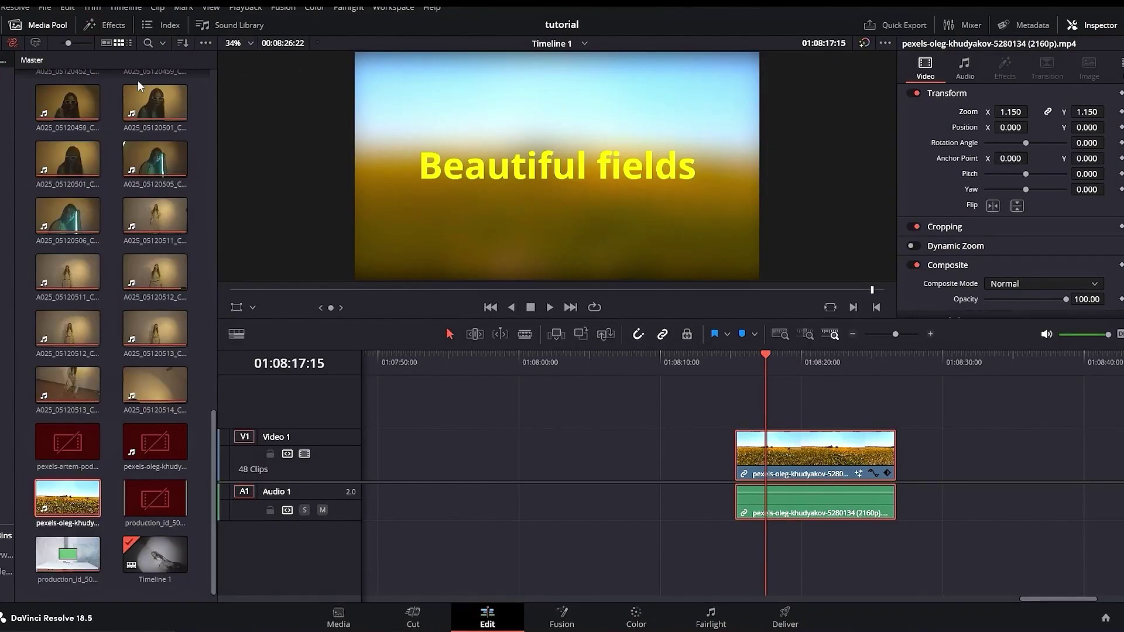
click(107, 24)
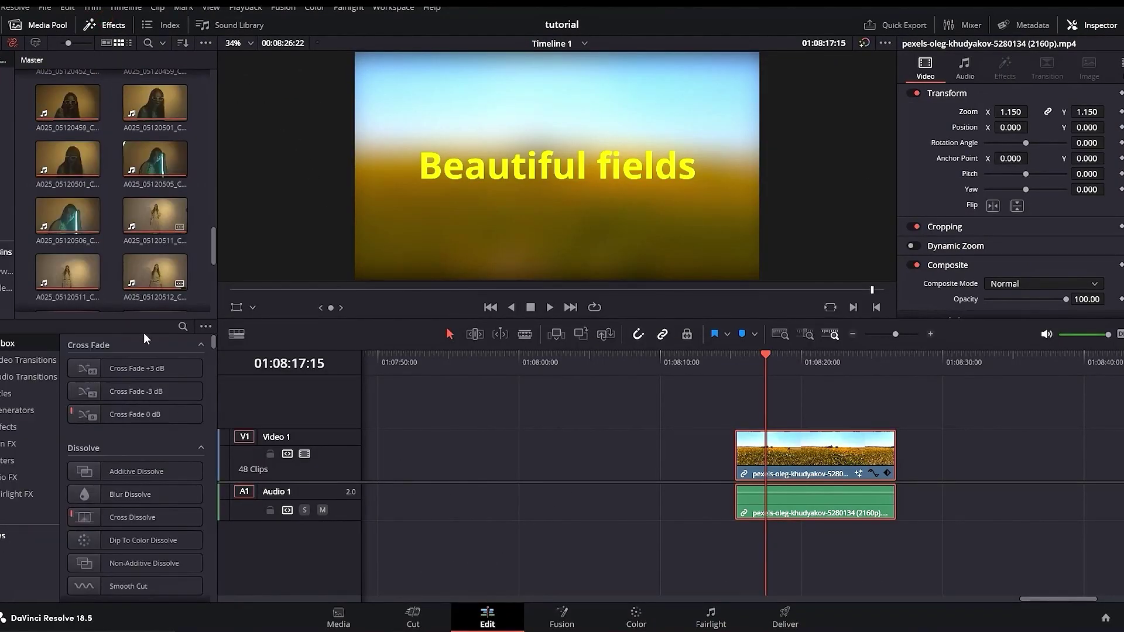
scroll(134, 457, down, 15)
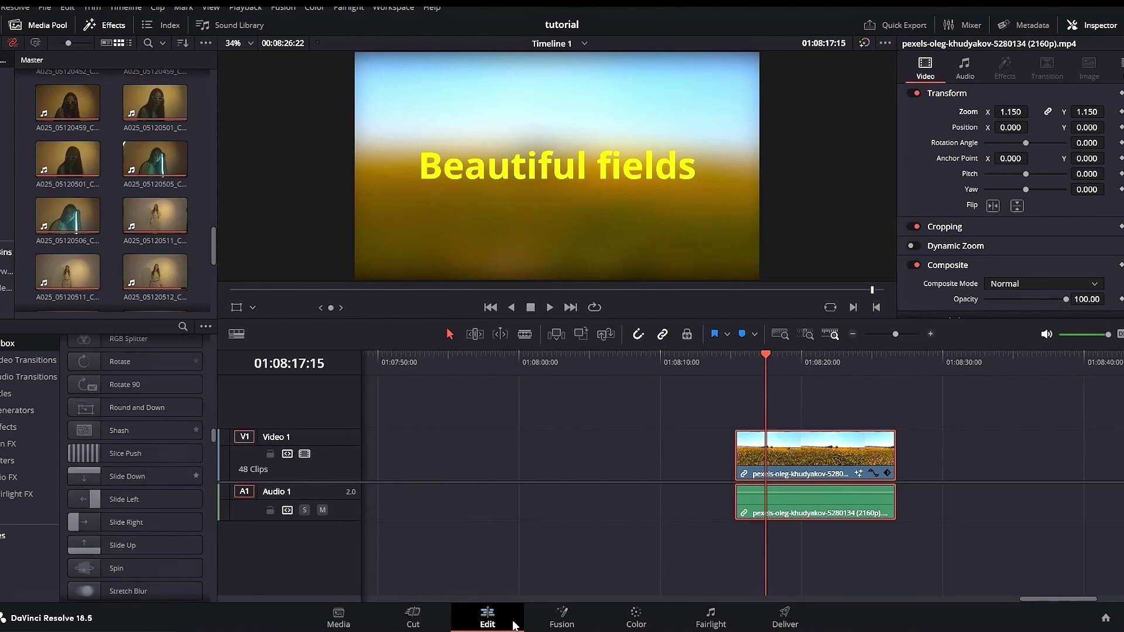
click(565, 617)
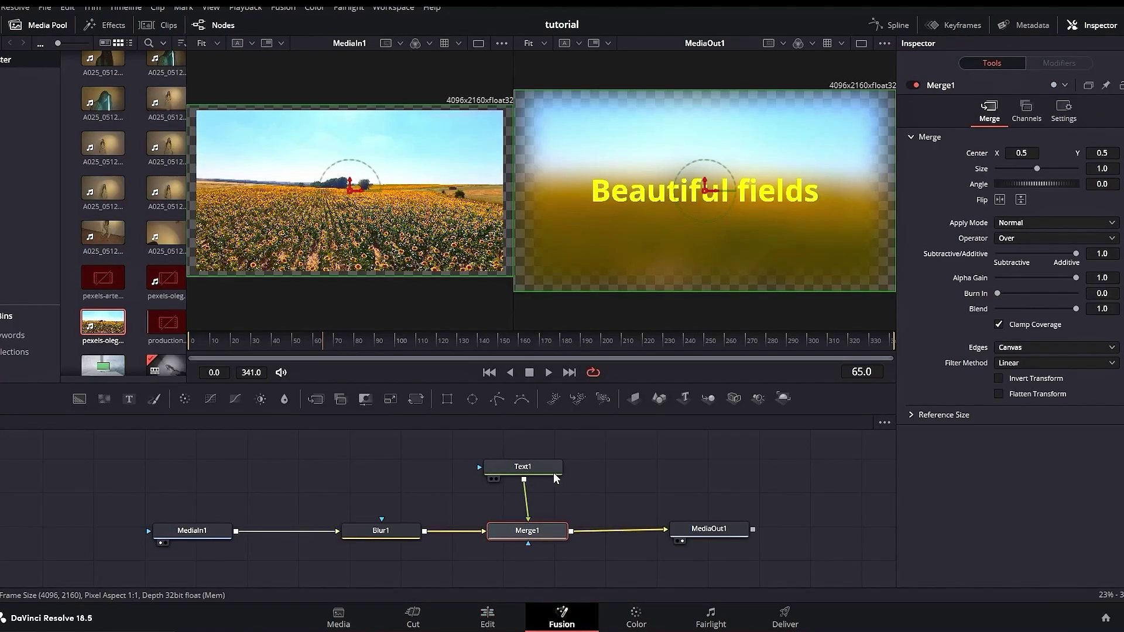
Step: Search the tools for "color" and add an unconnected Color Corrector node in the empty area above MediaIn1 and Blur1
click(272, 477)
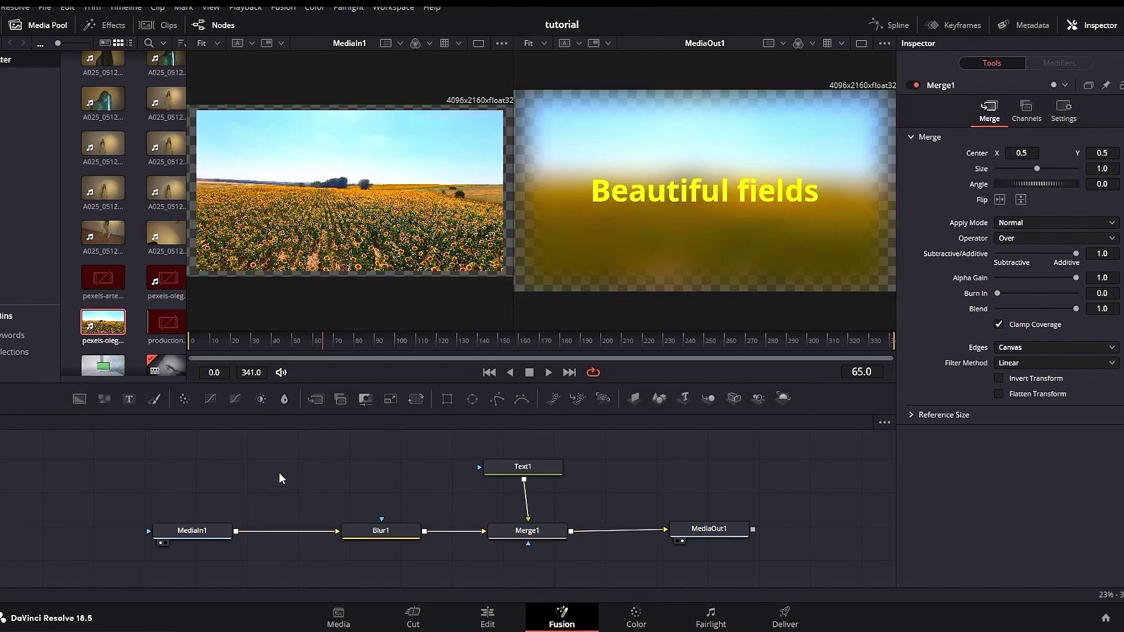
key(shift+space)
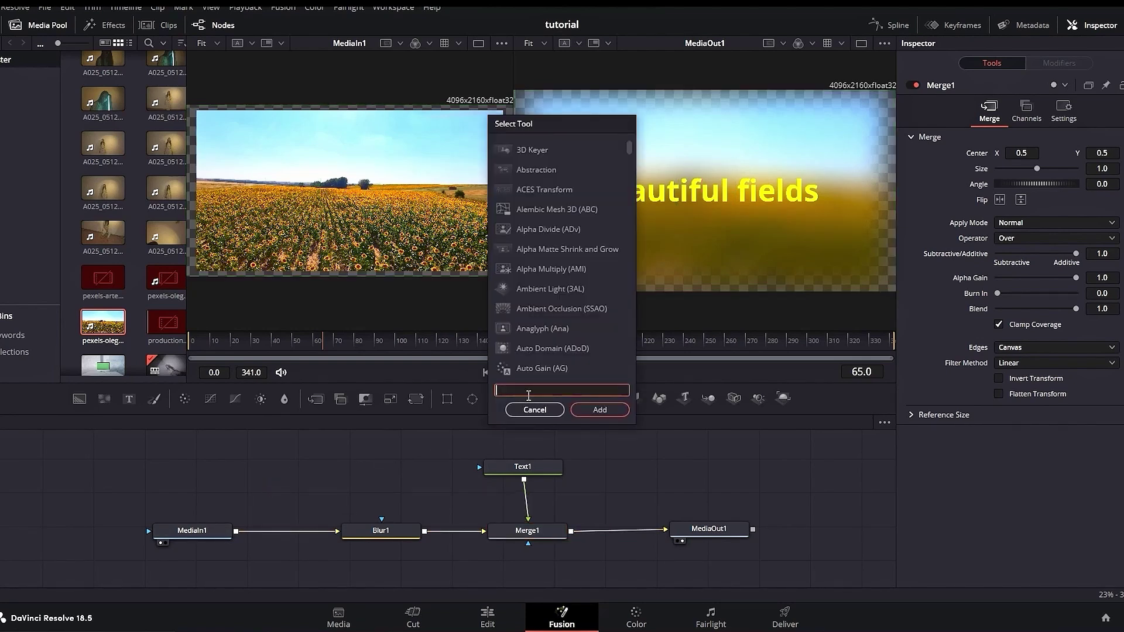
text(color)
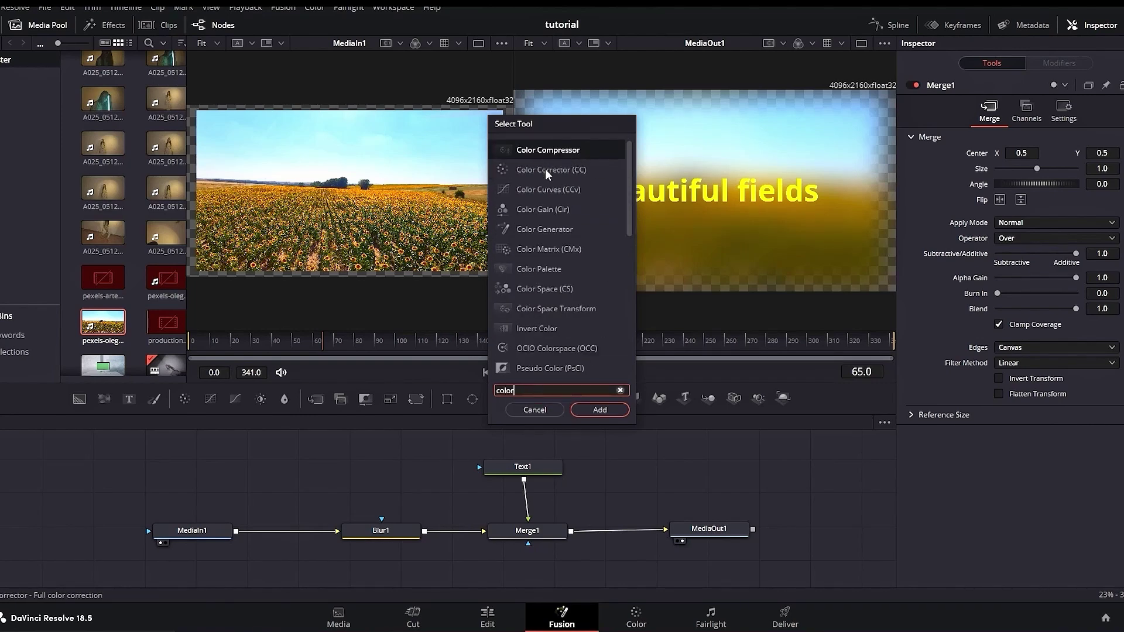
click(546, 169)
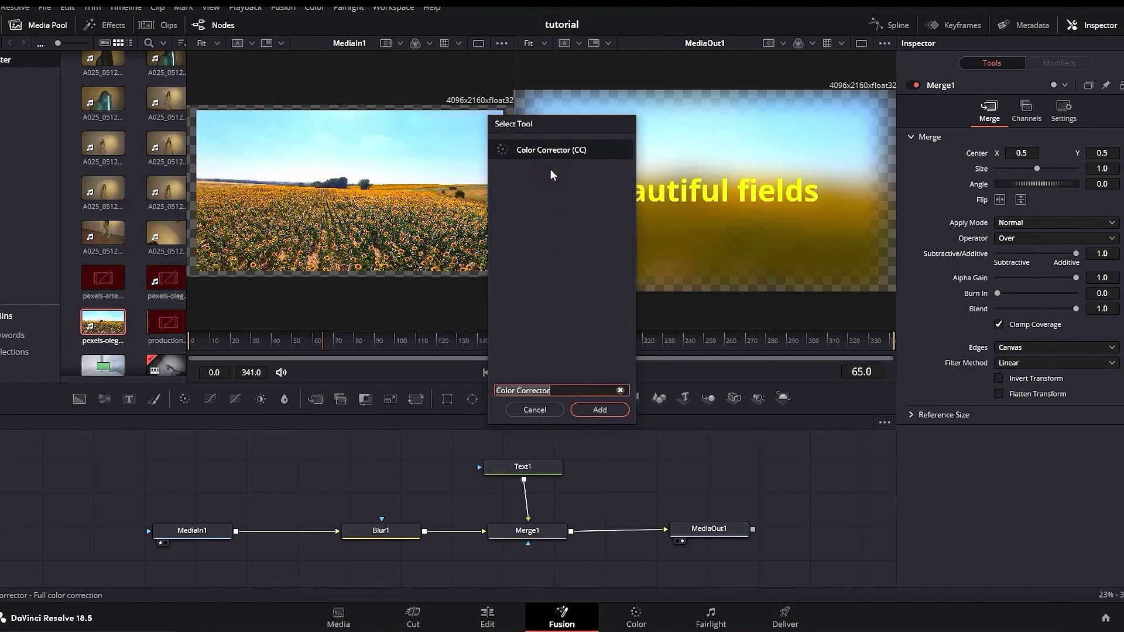
click(600, 410)
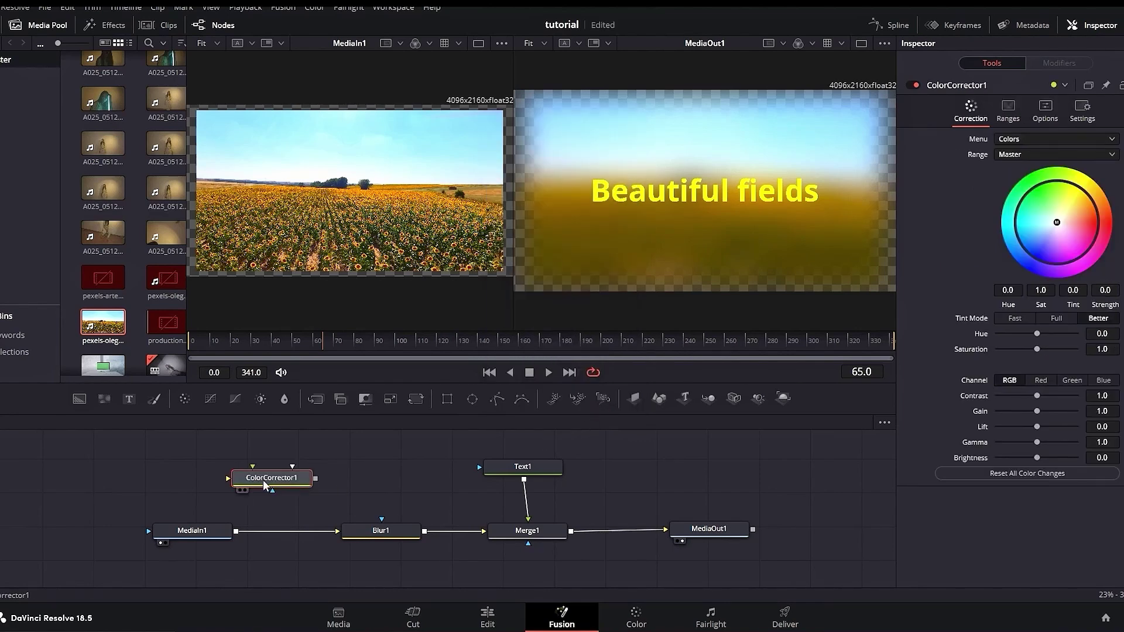
Step: Move the Color Corrector node above Blur1, try shifting its tint on the color wheel, and undo the tint
drag(350, 469, 429, 459)
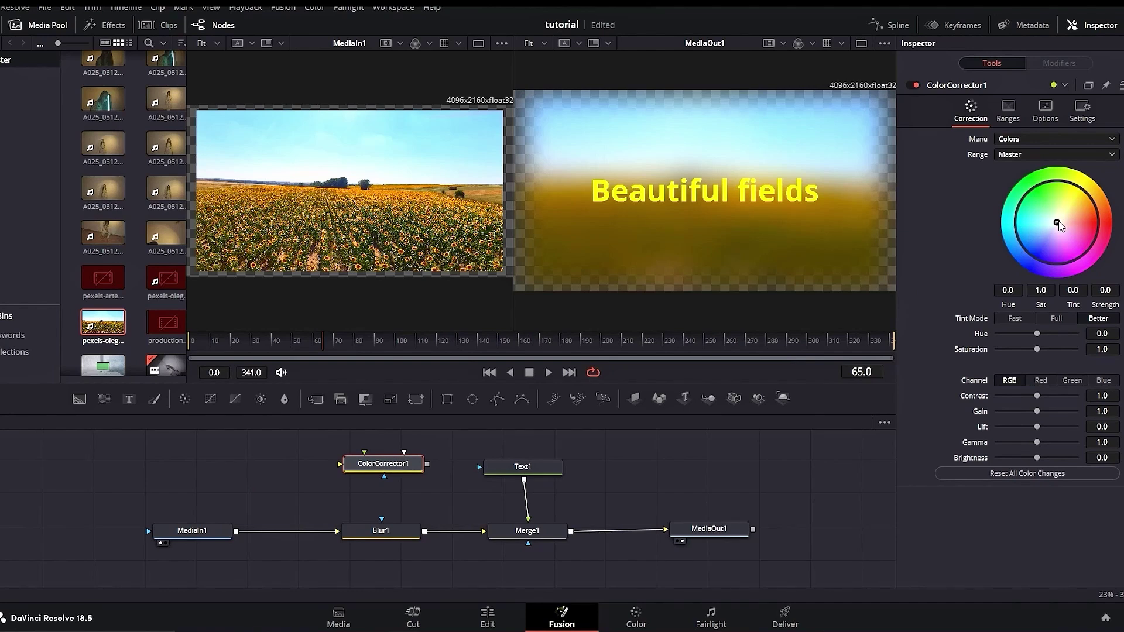
drag(1058, 222, 1032, 267)
key(ctrl+z)
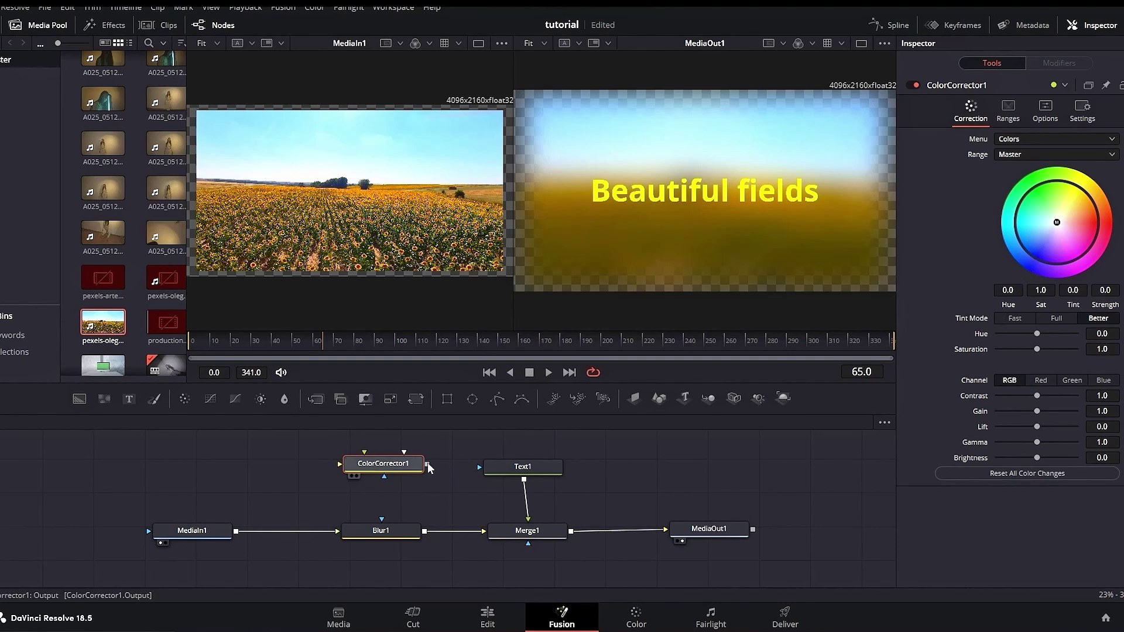
Step: Try tinting the clip with the Color Corrector's output connected to Blur1's effect mask input, and undo both changes
drag(427, 463, 423, 484)
drag(385, 530, 382, 527)
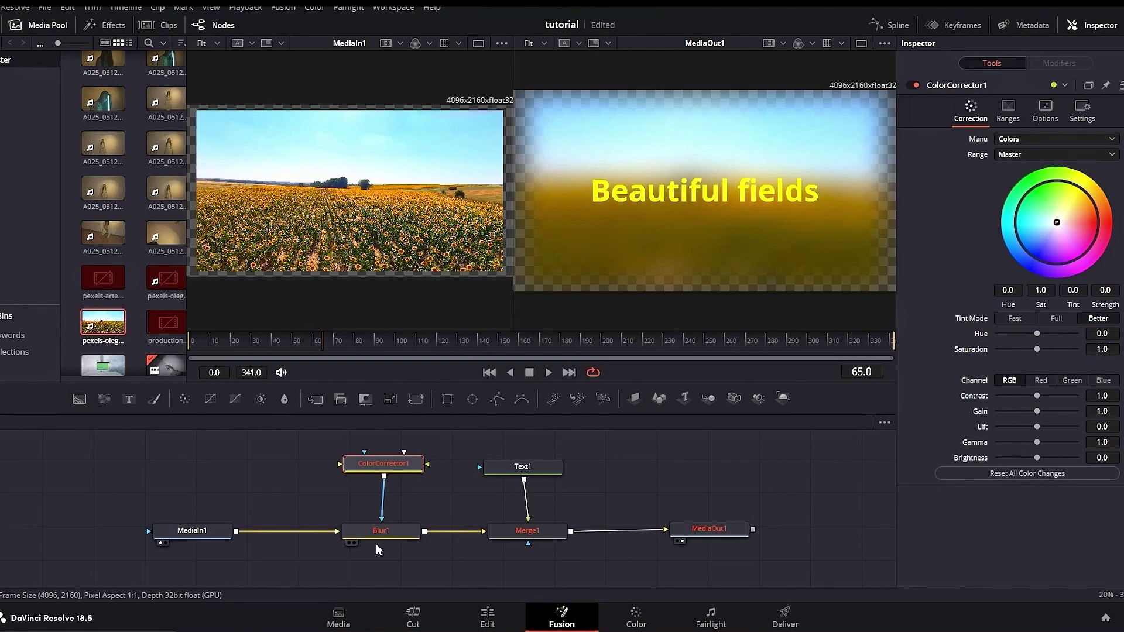
drag(1004, 247, 1045, 230)
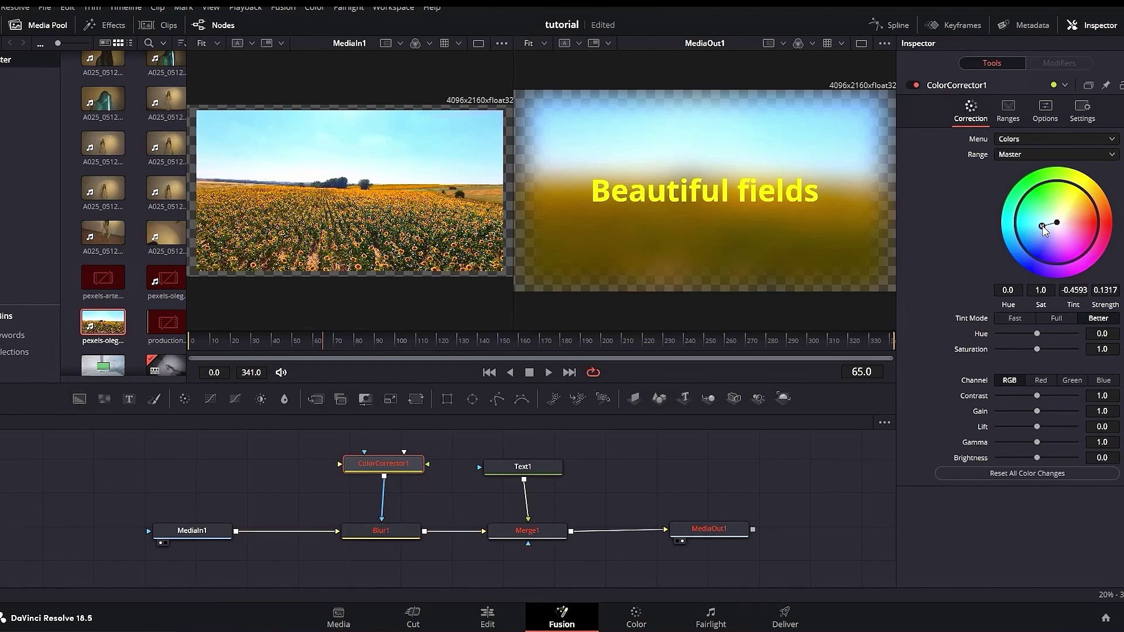
key(ctrl+z)
key(ctrl+z)
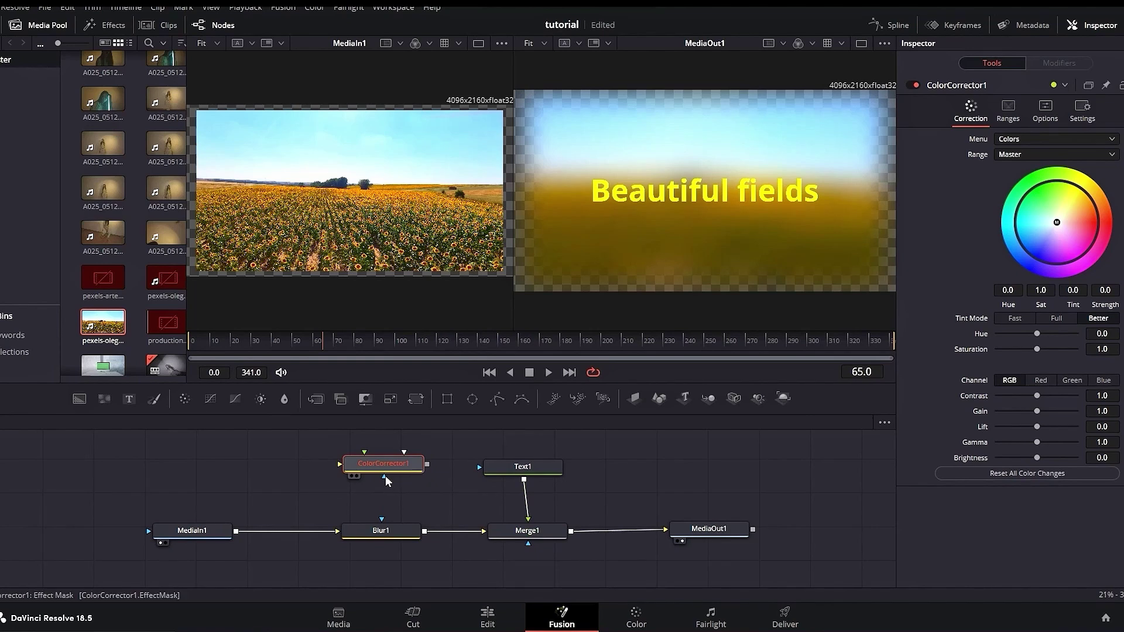
Step: Try connecting the Color Corrector's output to Merge1's effect mask input and shifting its tint on the color wheel
drag(434, 473, 508, 518)
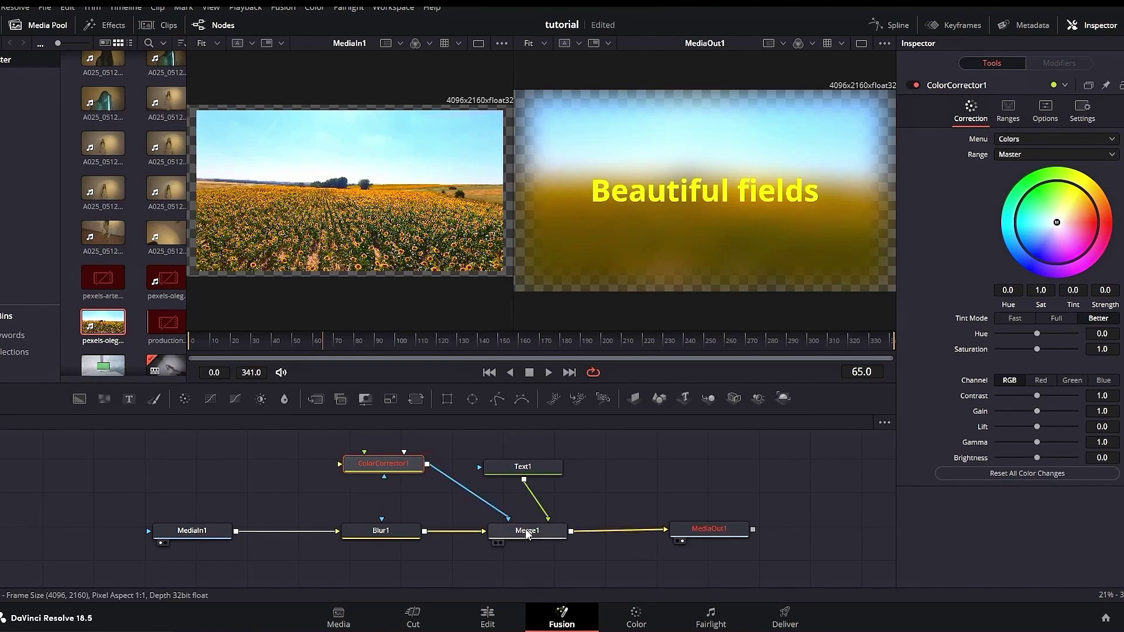
drag(1008, 255, 1049, 268)
drag(1069, 183, 1078, 216)
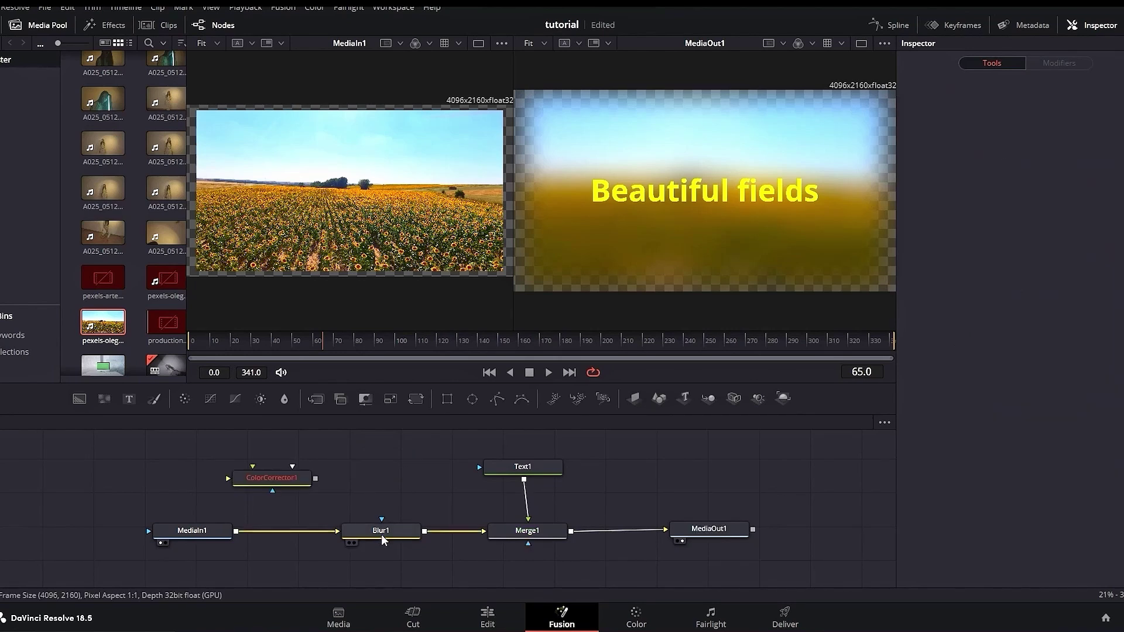
Step: Delete the Blur node and move the Color Corrector node into the gap above the MediaIn1 to Merge1 connection
click(382, 533)
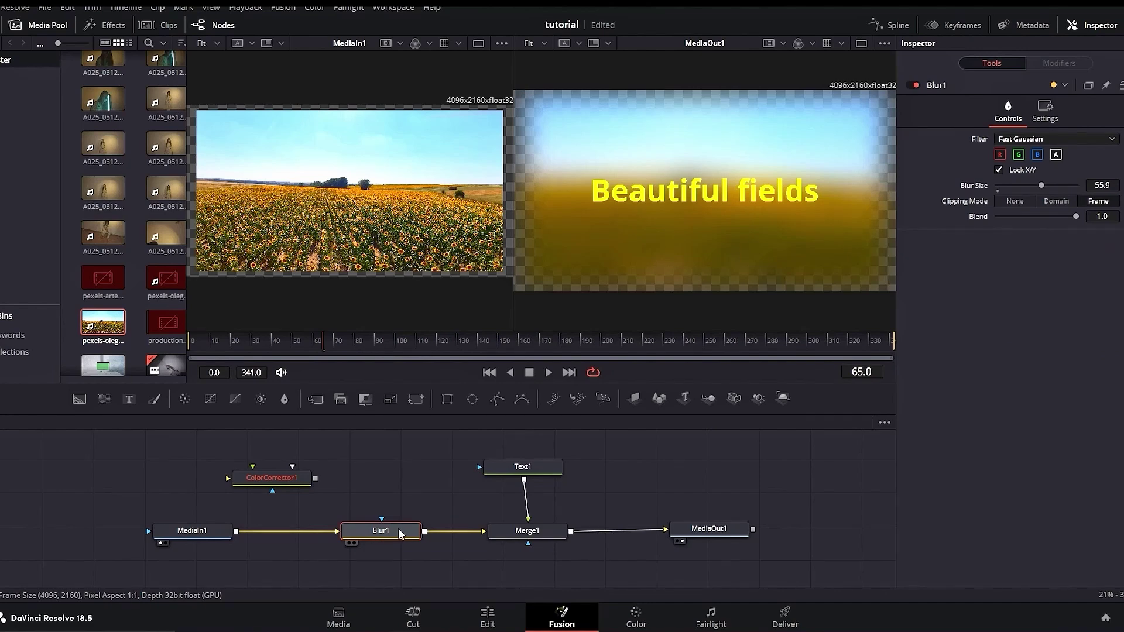
key(Delete)
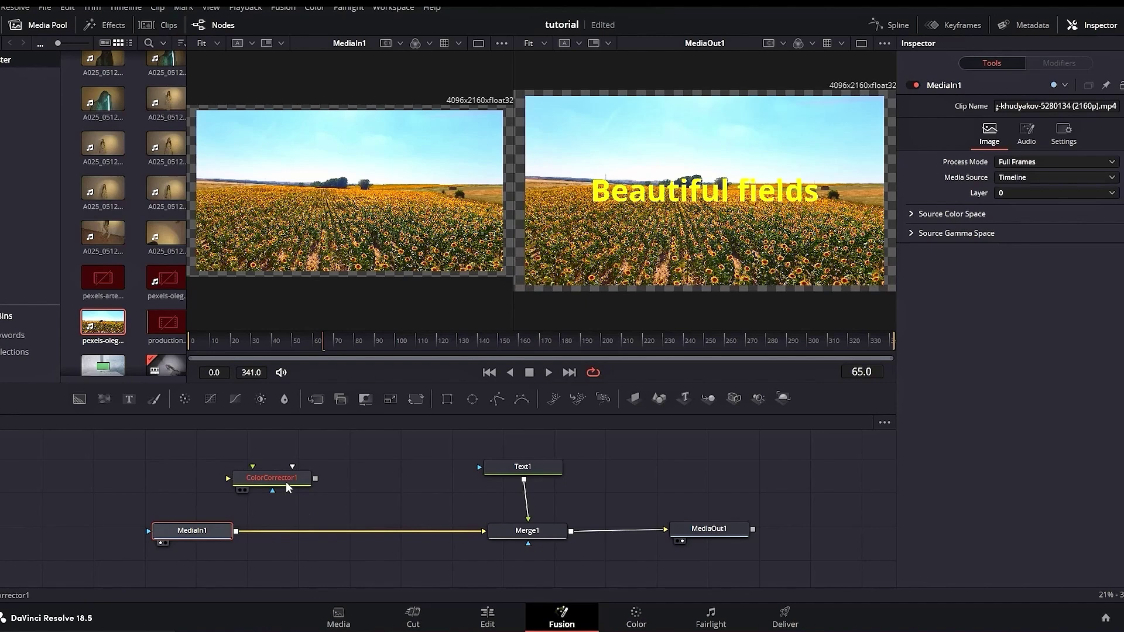
drag(286, 482, 369, 491)
click(359, 488)
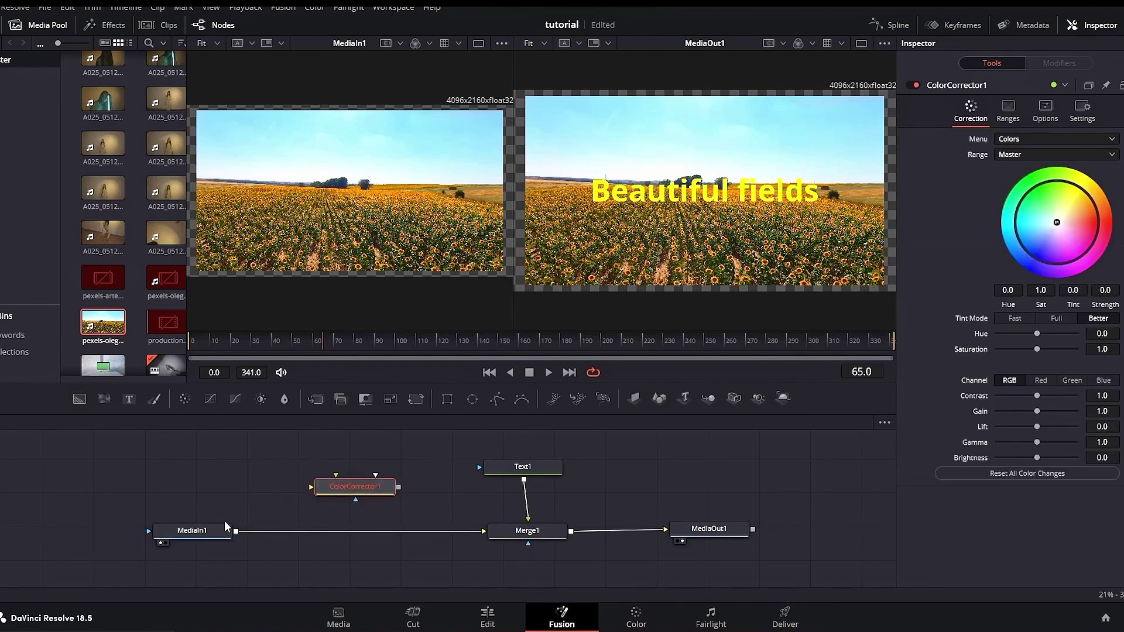
Step: Connect MediaIn1 through the Color Corrector to Merge1's background input and place the node in line between them
drag(434, 532, 315, 488)
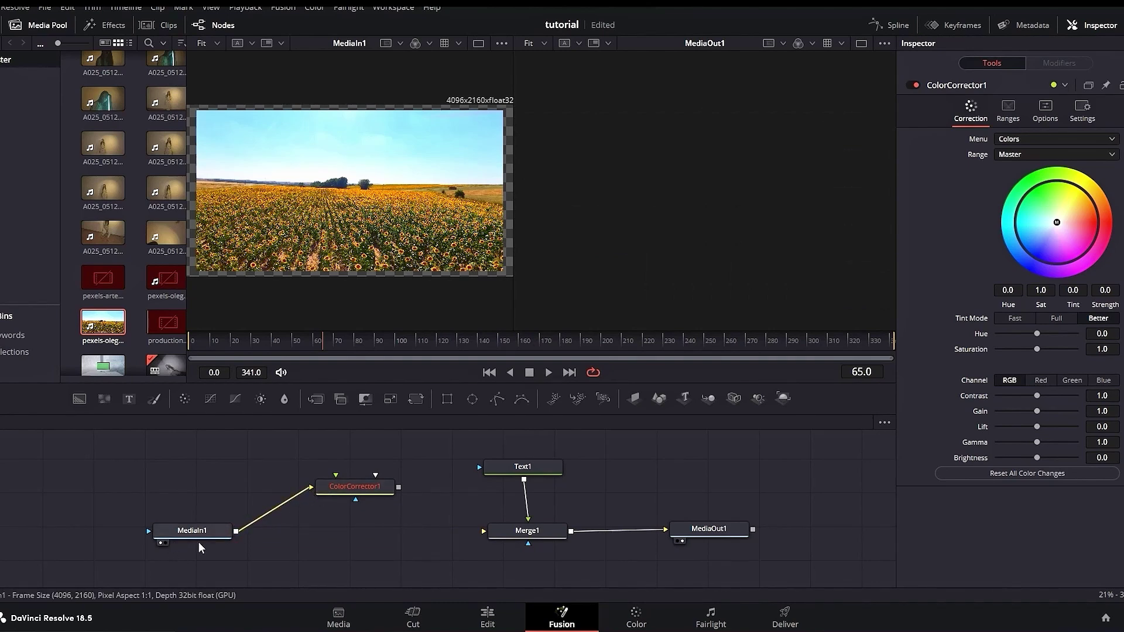
drag(399, 487, 482, 532)
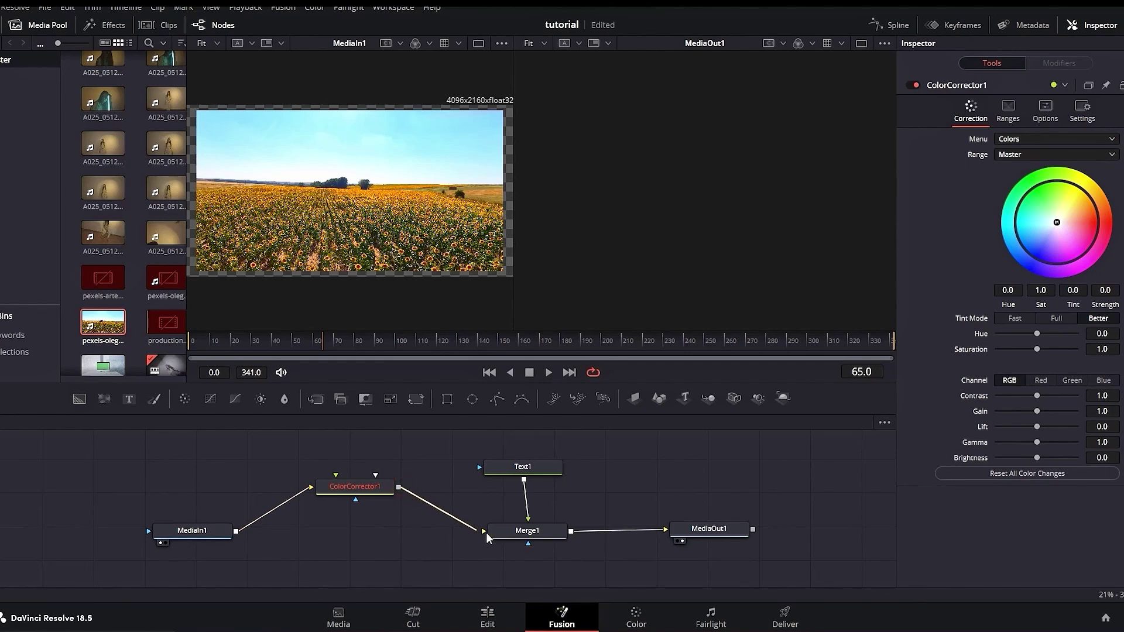
drag(376, 490, 383, 528)
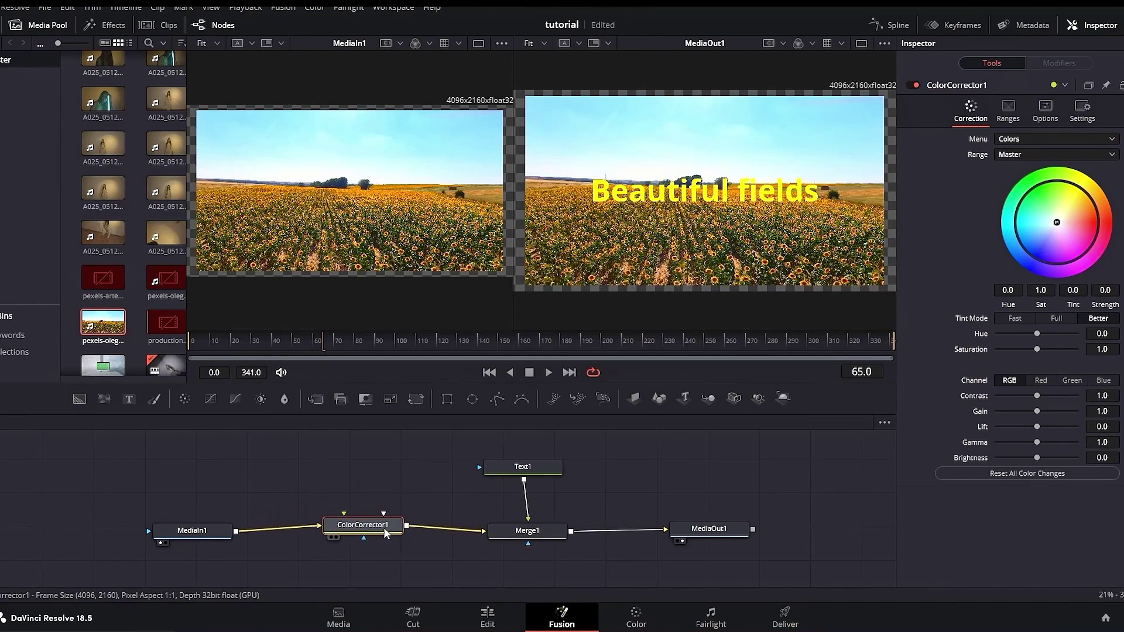
Step: Tint the clip red with the Color Corrector's wheel, pull the tint back near neutral, and check the clip on the Edit page
drag(1057, 222, 1113, 240)
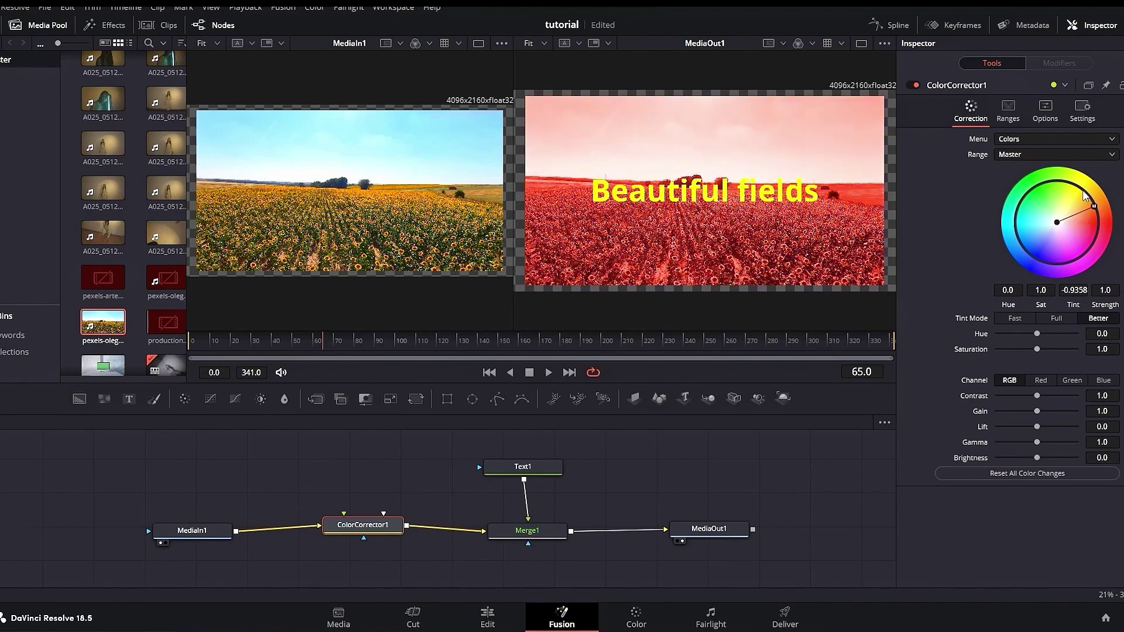
drag(1086, 196, 1066, 214)
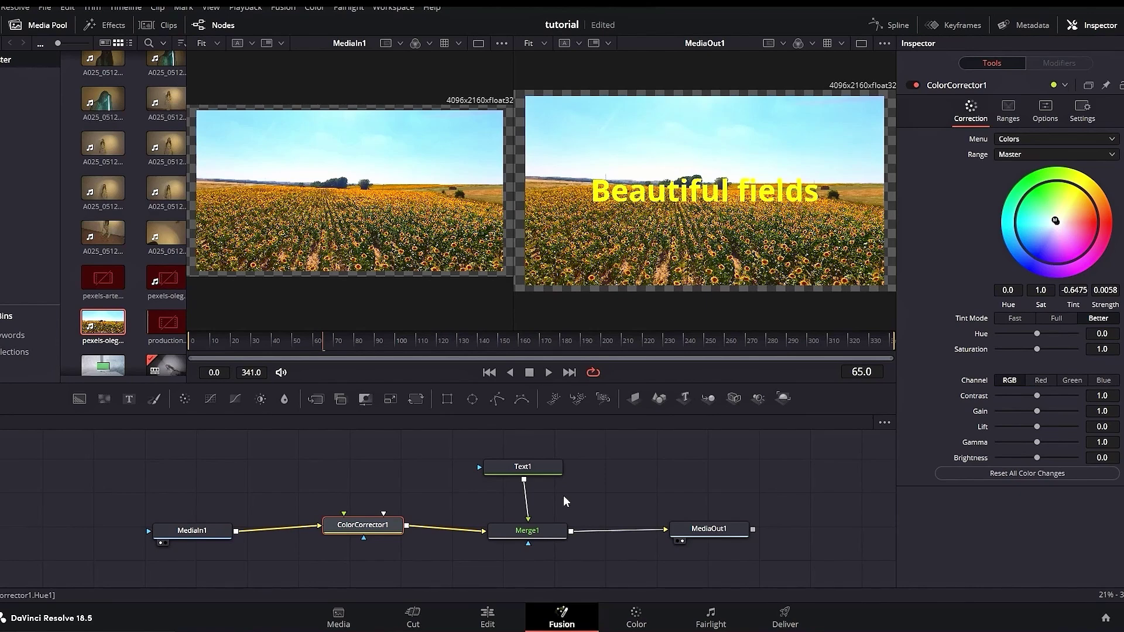
drag(1054, 221, 1076, 212)
click(489, 620)
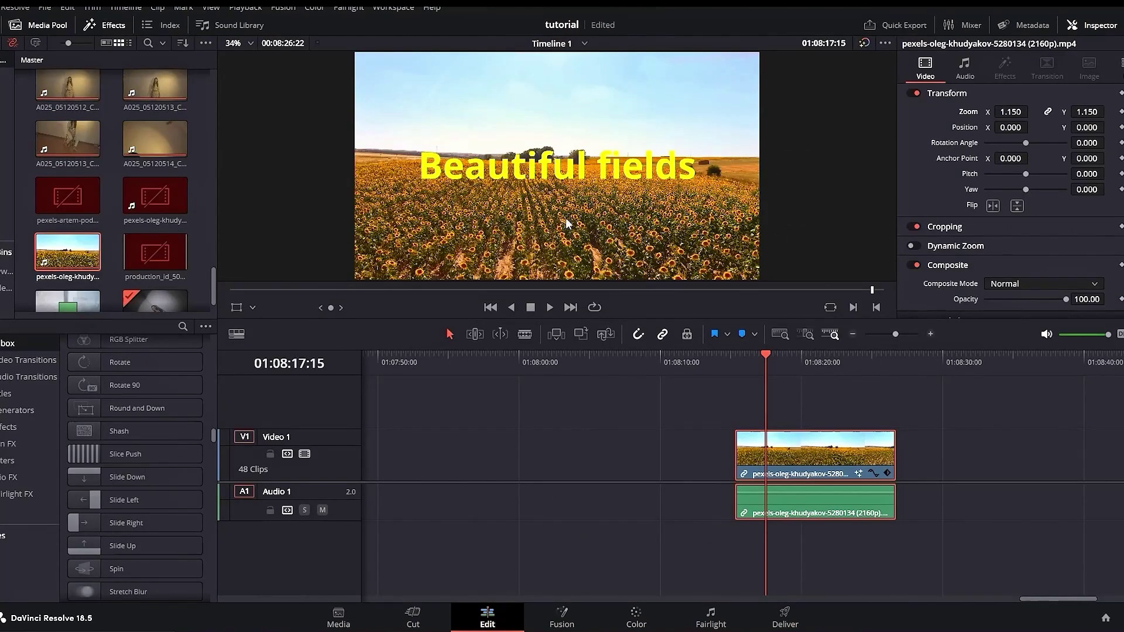
drag(786, 449, 760, 465)
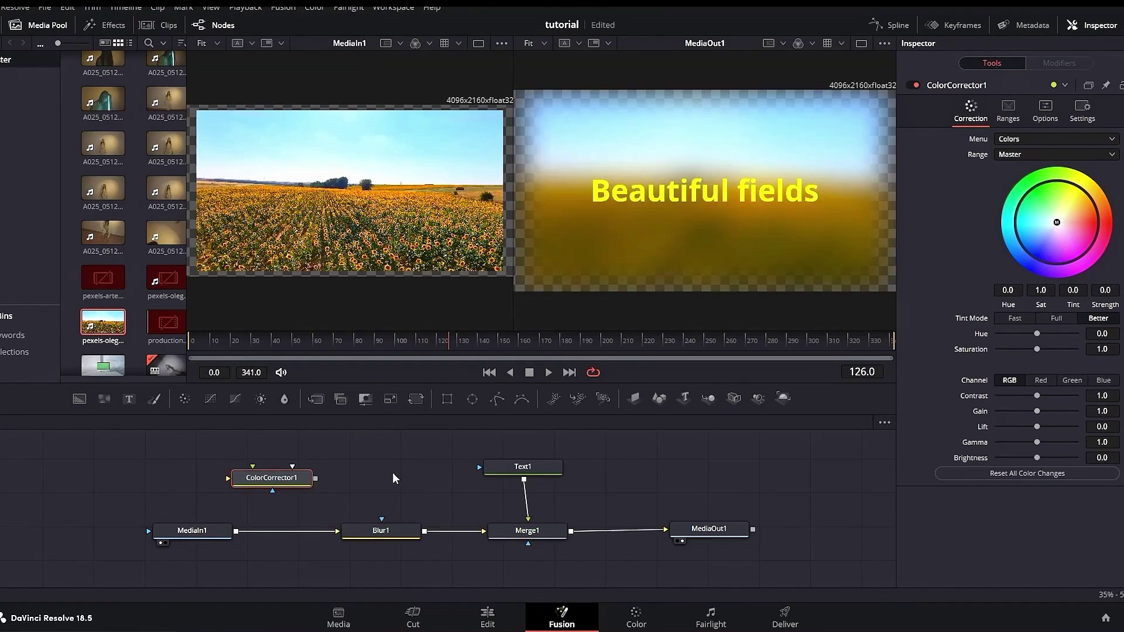
Step: Delete the Color Corrector node and add an Ellipse mask node below the chain, between Blur1 and Merge1
click(288, 478)
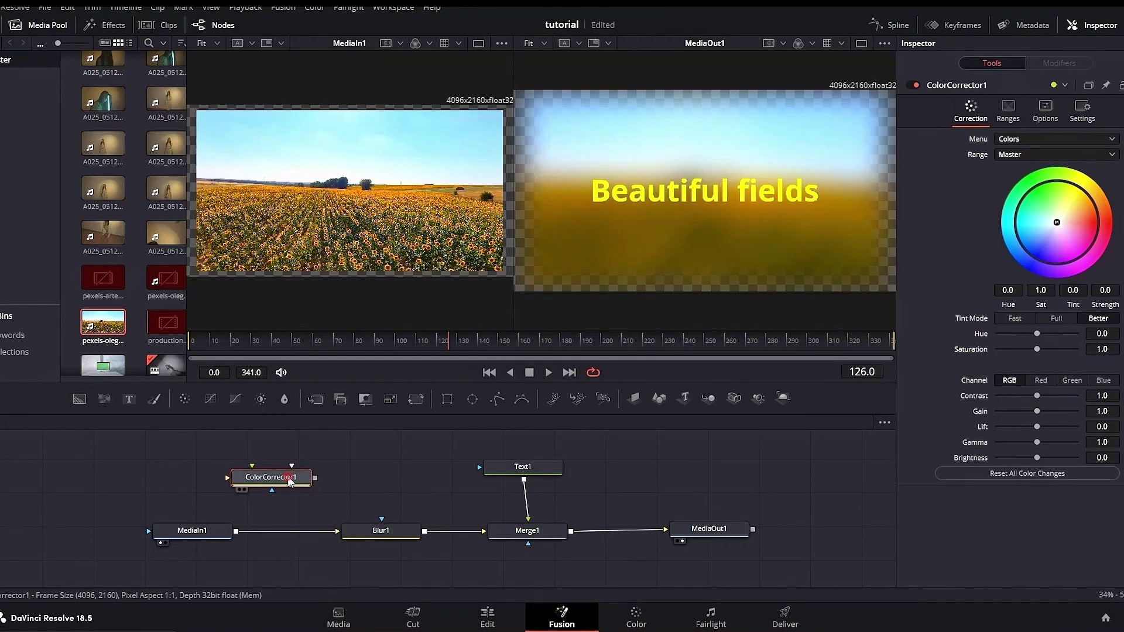
key(Delete)
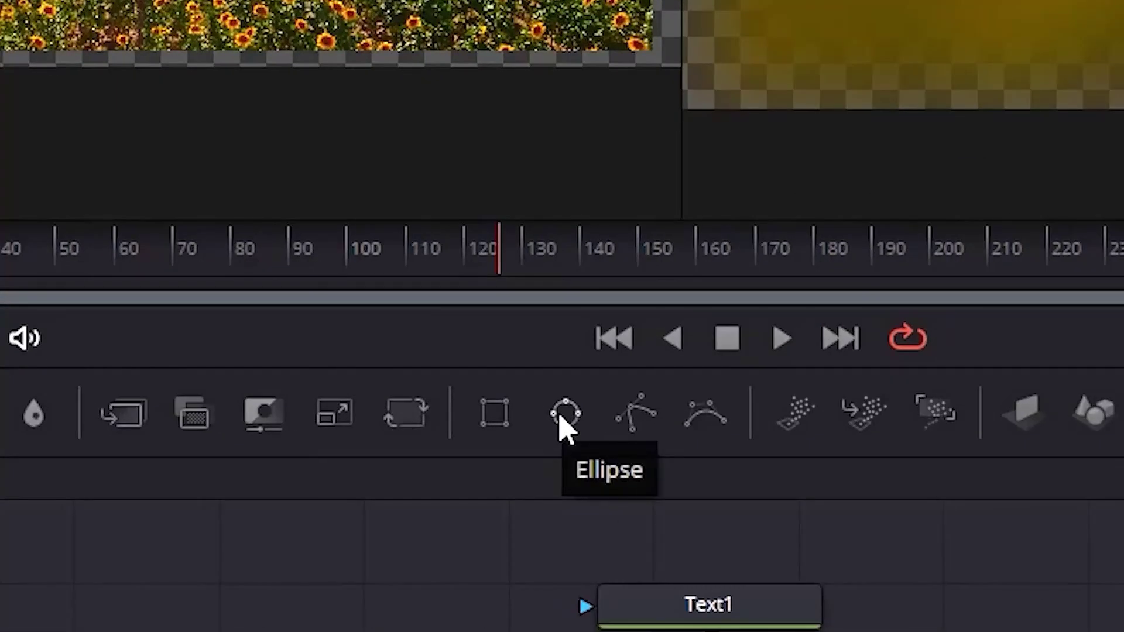
drag(472, 399, 476, 484)
drag(521, 578, 459, 575)
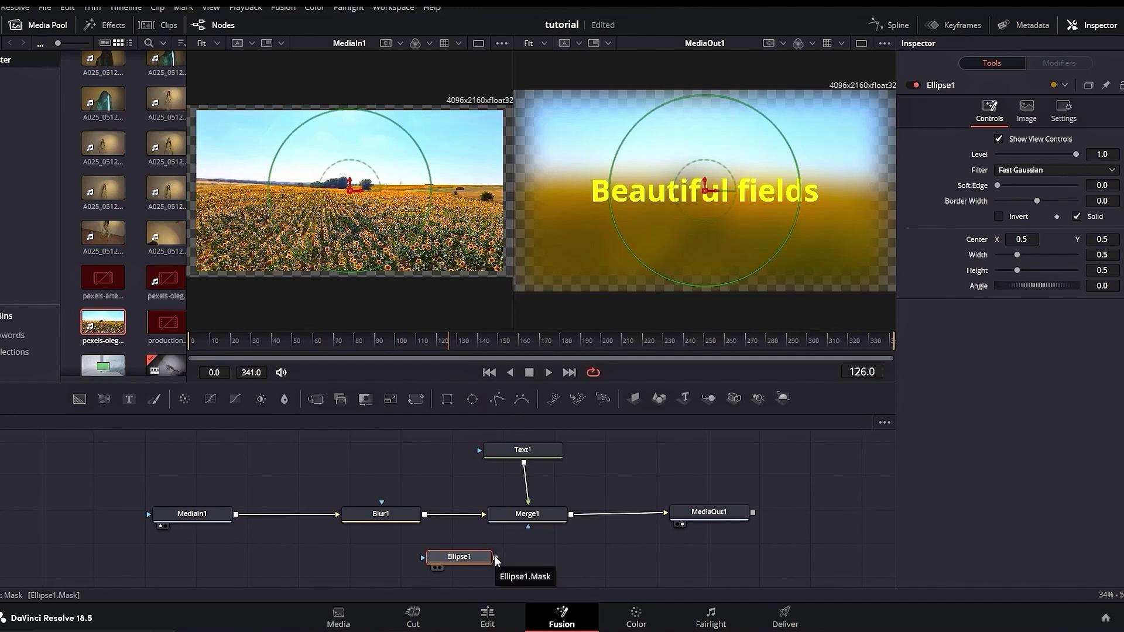
Step: Connect the Ellipse node to Merge1's effect mask input and shift the mask's horizontal center to about 0.463
drag(494, 557, 528, 529)
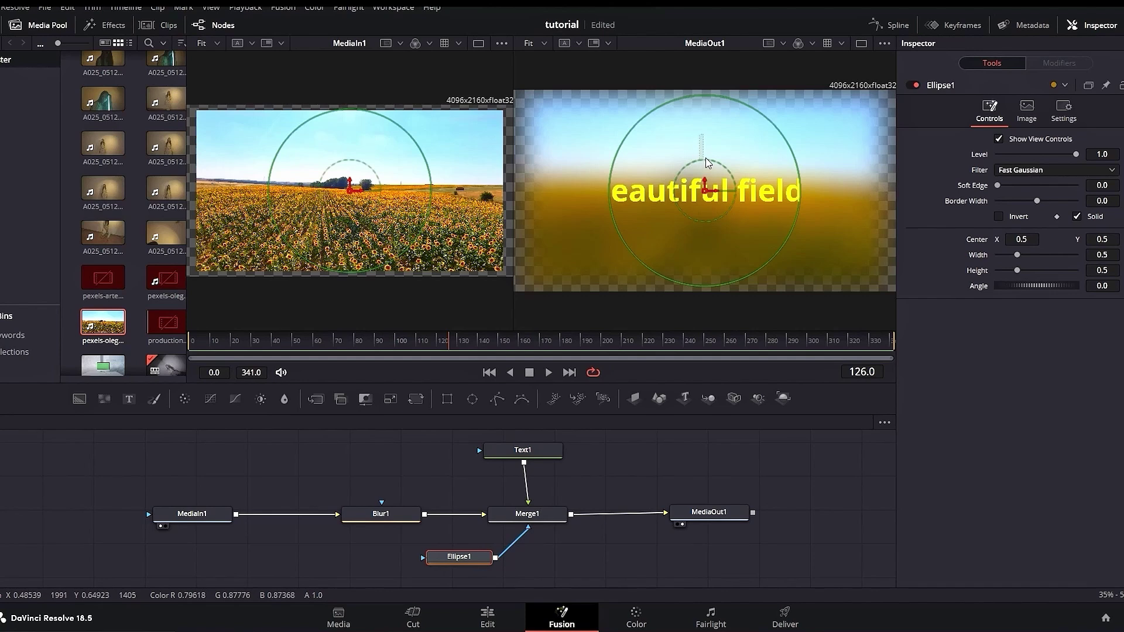
drag(714, 199, 691, 187)
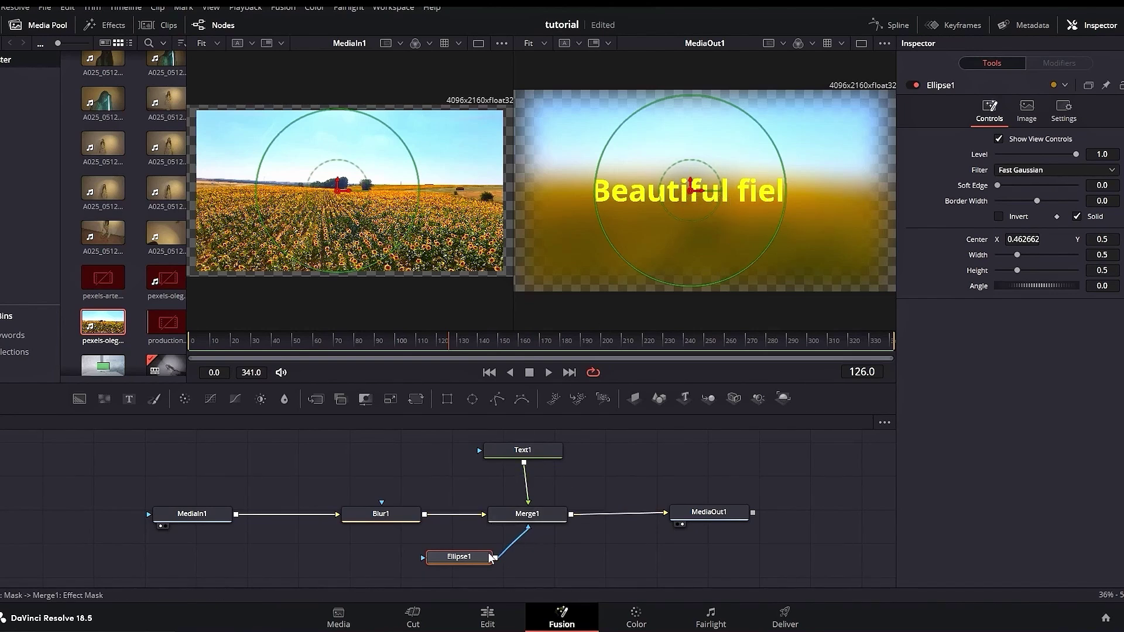
Step: Reconnect the Ellipse to Blur1's effect mask input, shrink it to about 0.412 wide and high, and check the clip on the Edit page
drag(514, 543, 387, 520)
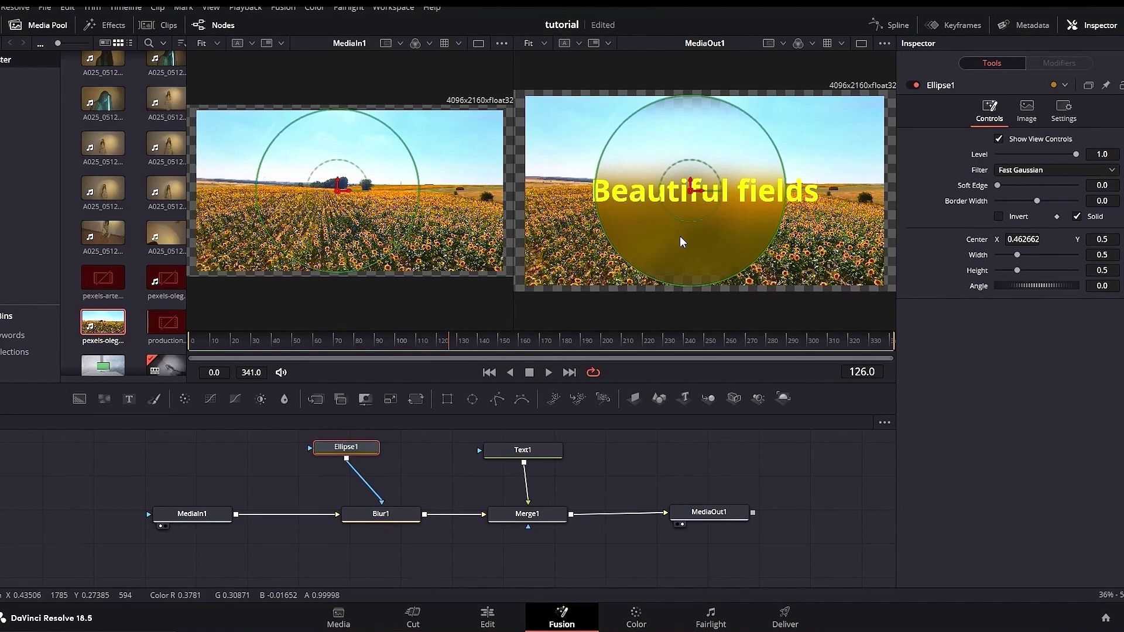
drag(781, 238, 754, 233)
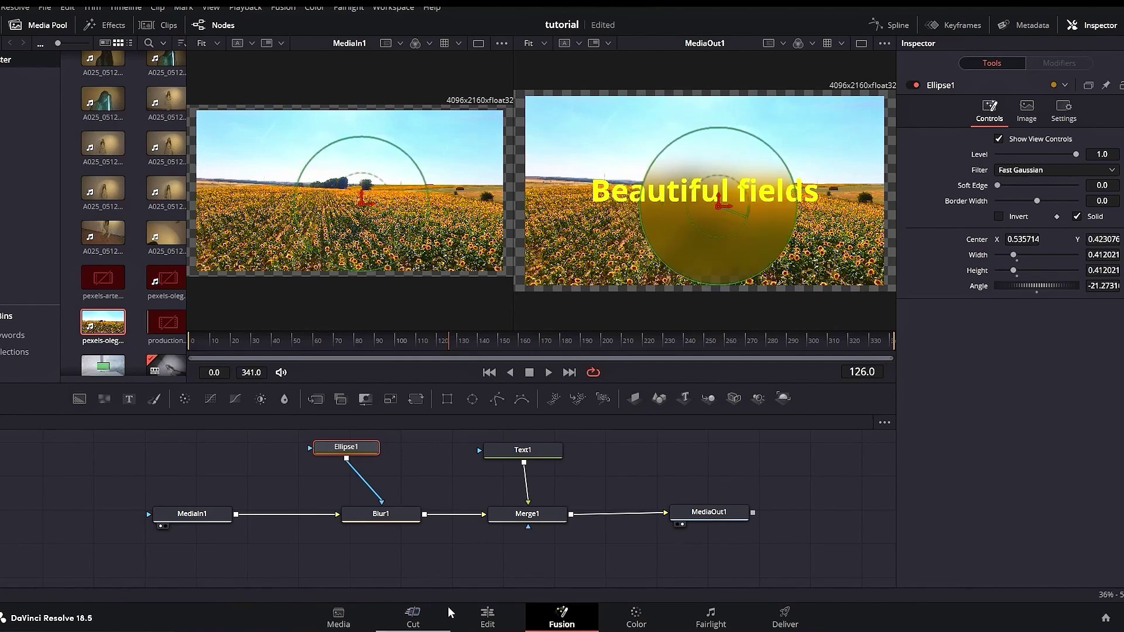
click(486, 615)
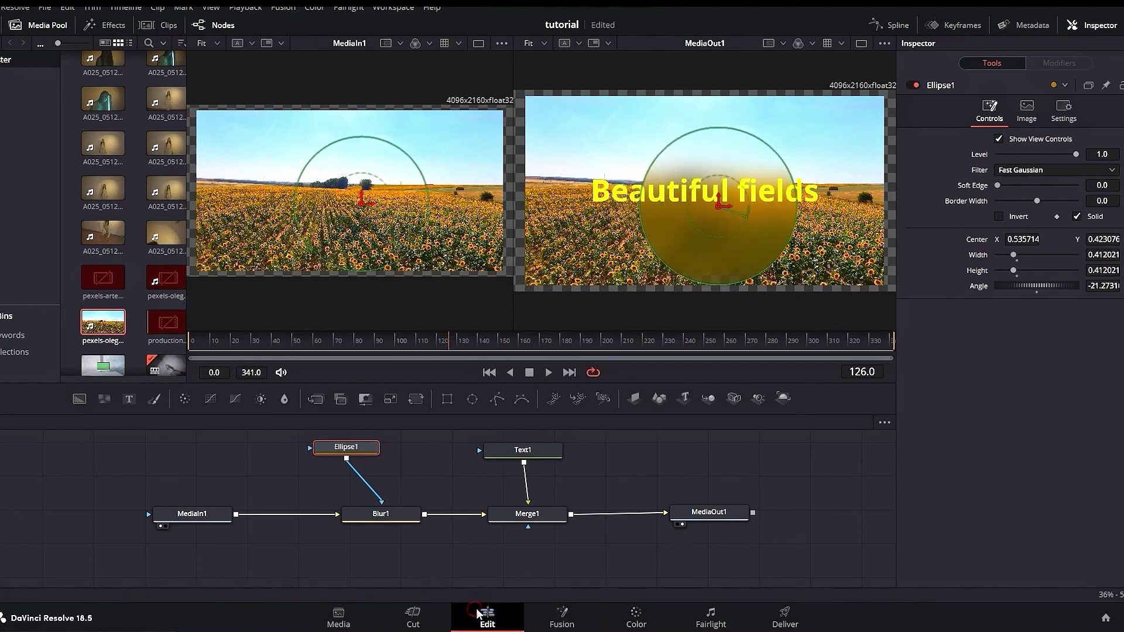
drag(776, 355, 742, 402)
key(shift+5)
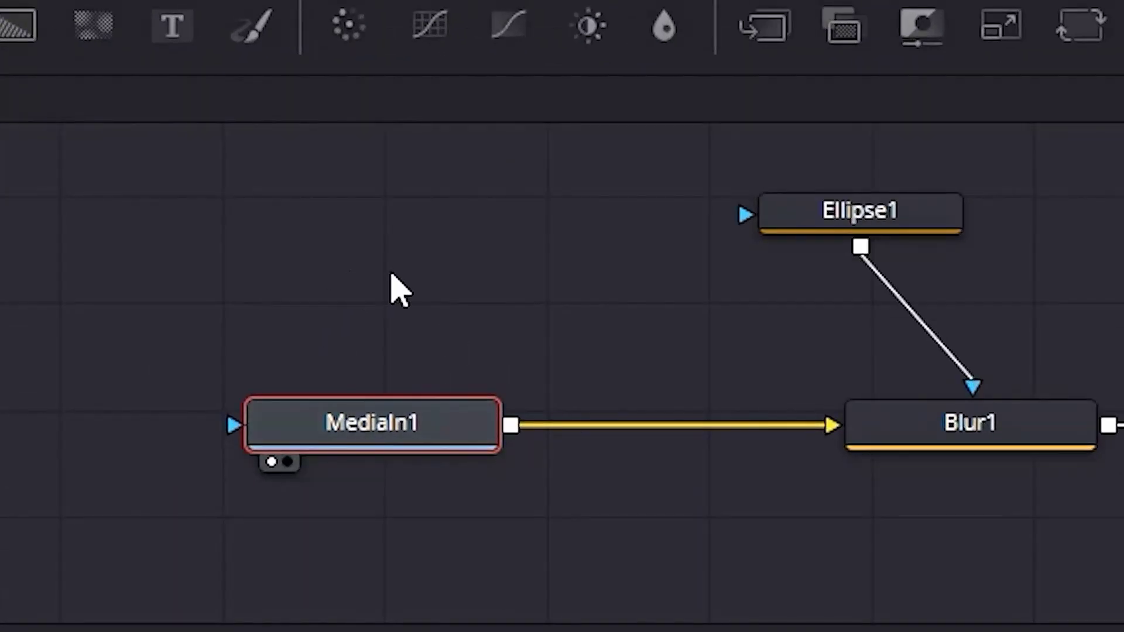
Step: Examine the connections of Blur1, Ellipse1, Merge1 and MediaOut1 in turn, and compare the node chain with the clip on the Edit page
click(966, 430)
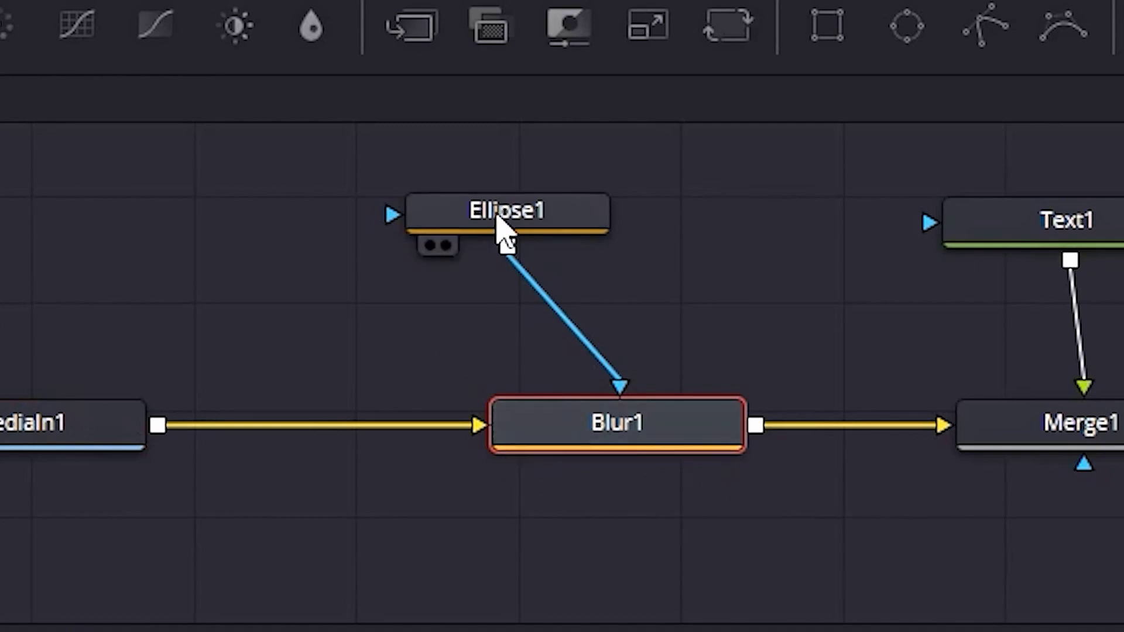
click(530, 225)
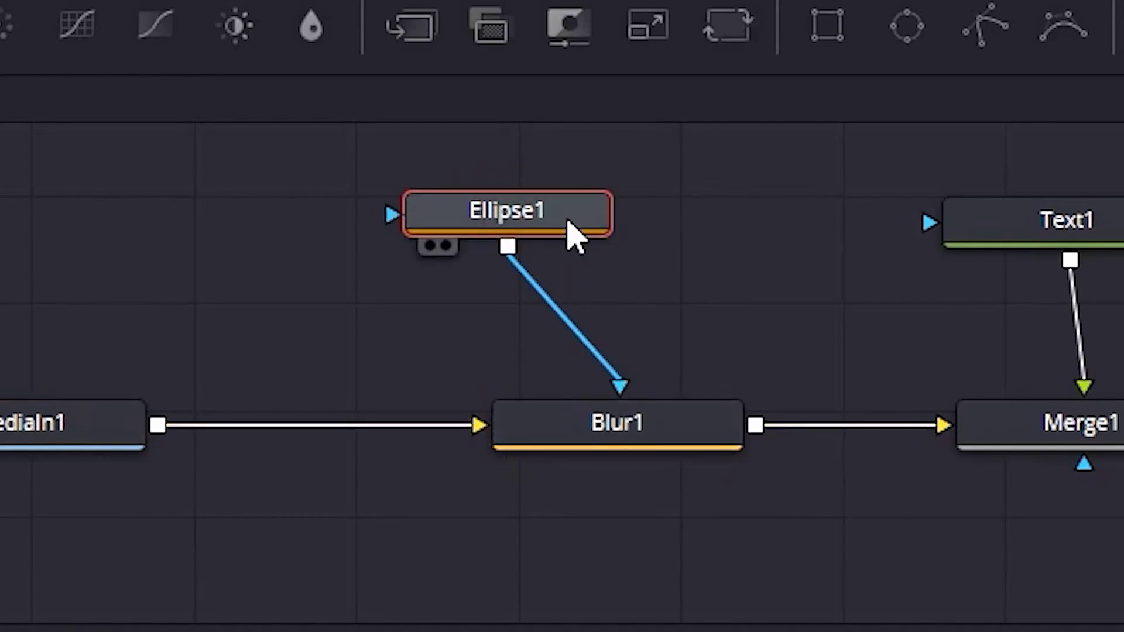
click(1007, 433)
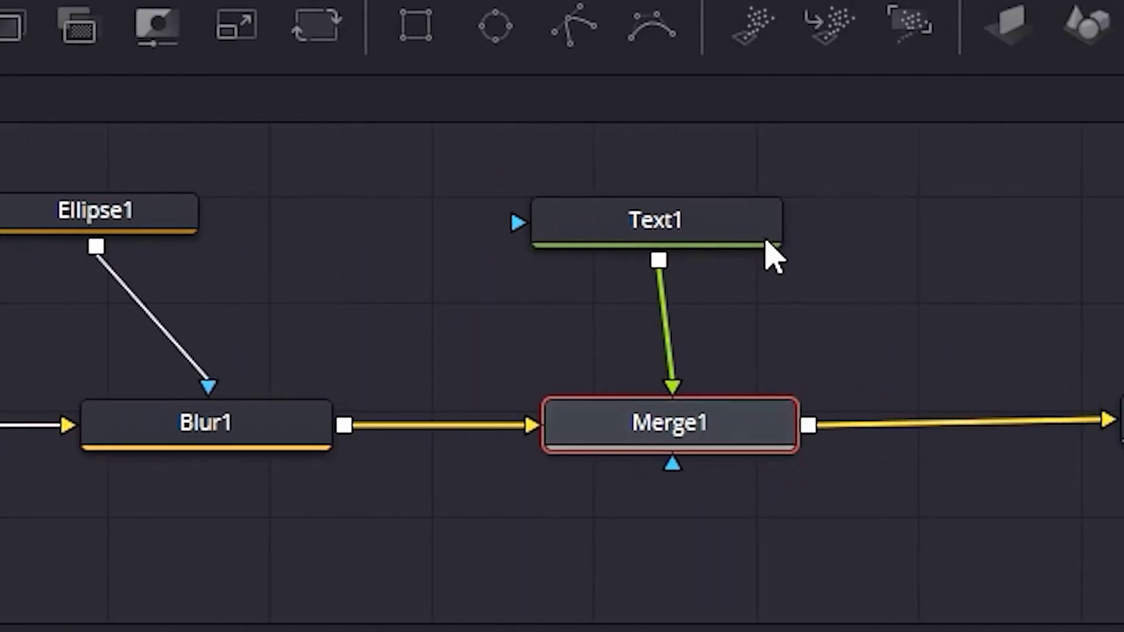
click(732, 417)
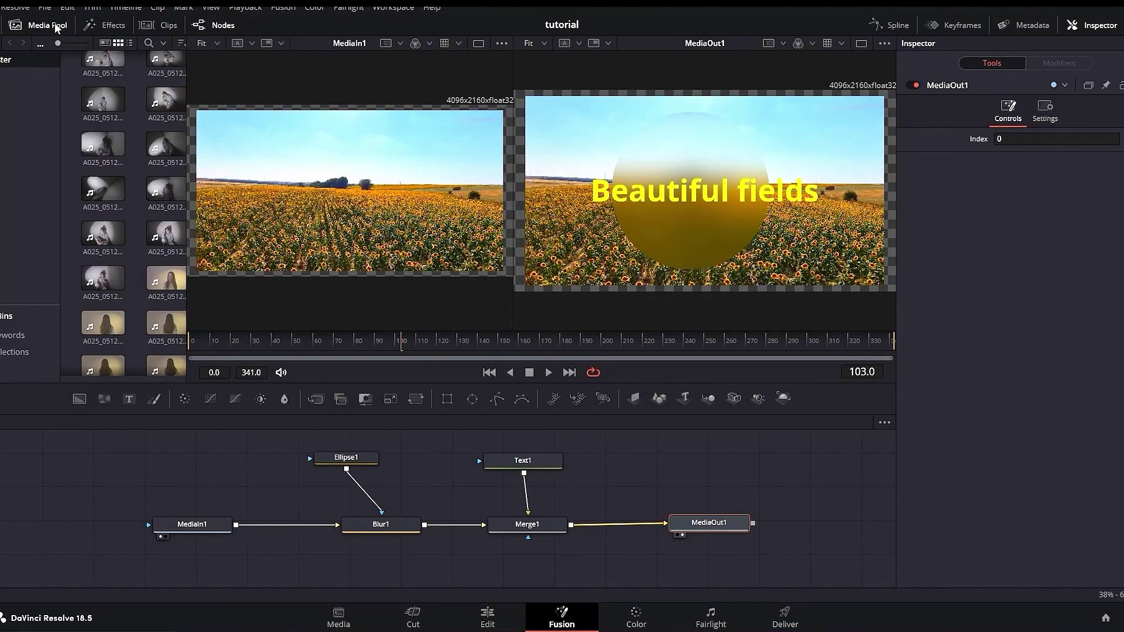
click(486, 619)
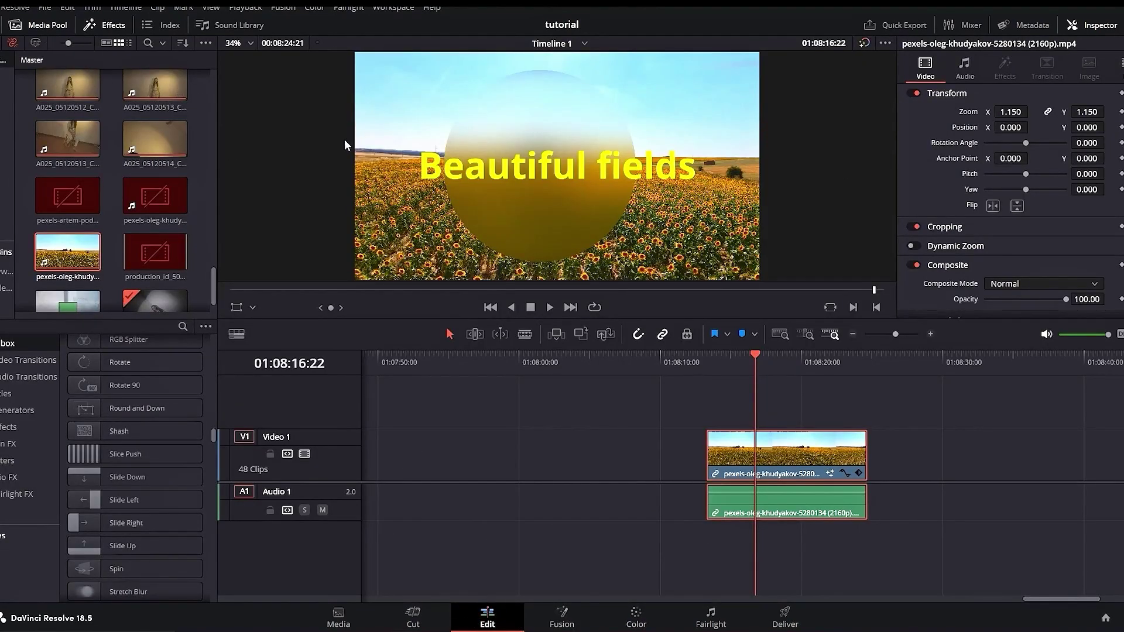
key(shift+5)
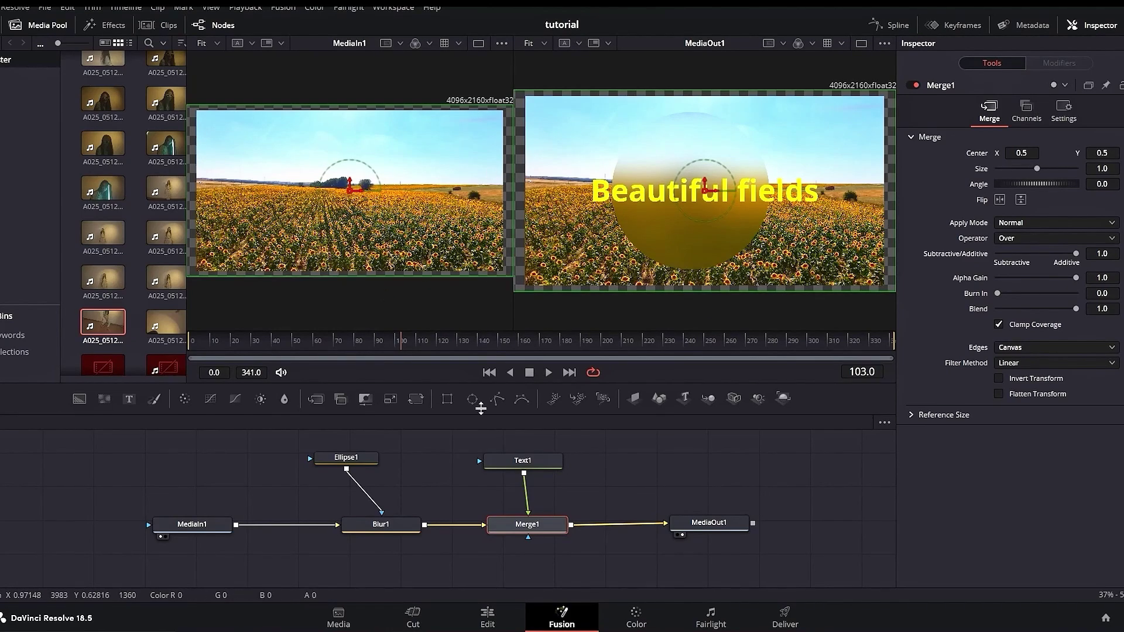
click(359, 459)
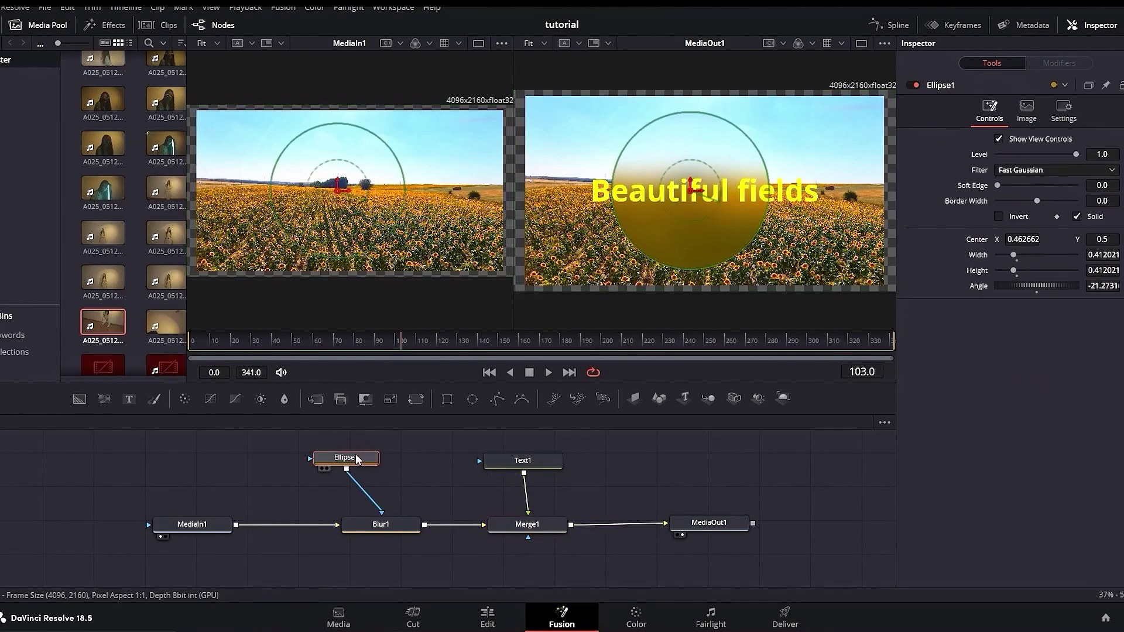
click(247, 465)
Step: Add the clip A025_05120326_C153.mov from the media pool as a node above MediaIn1, and disconnect Ellipse1 from Blur1
scroll(138, 279, down, 3)
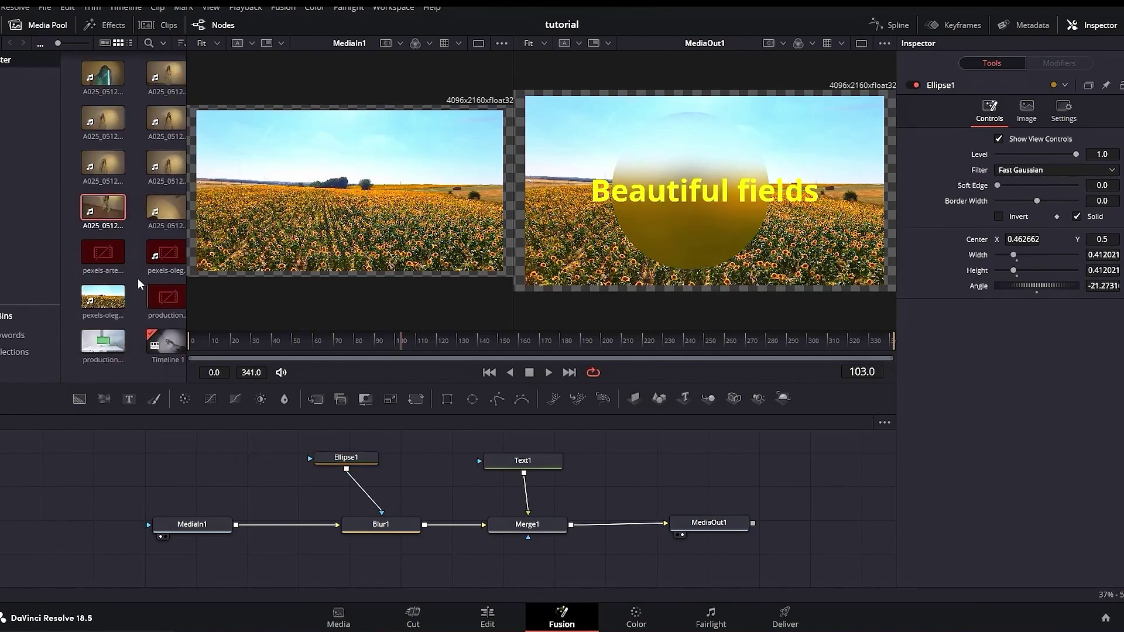
scroll(169, 350, up, 3)
drag(104, 231, 209, 464)
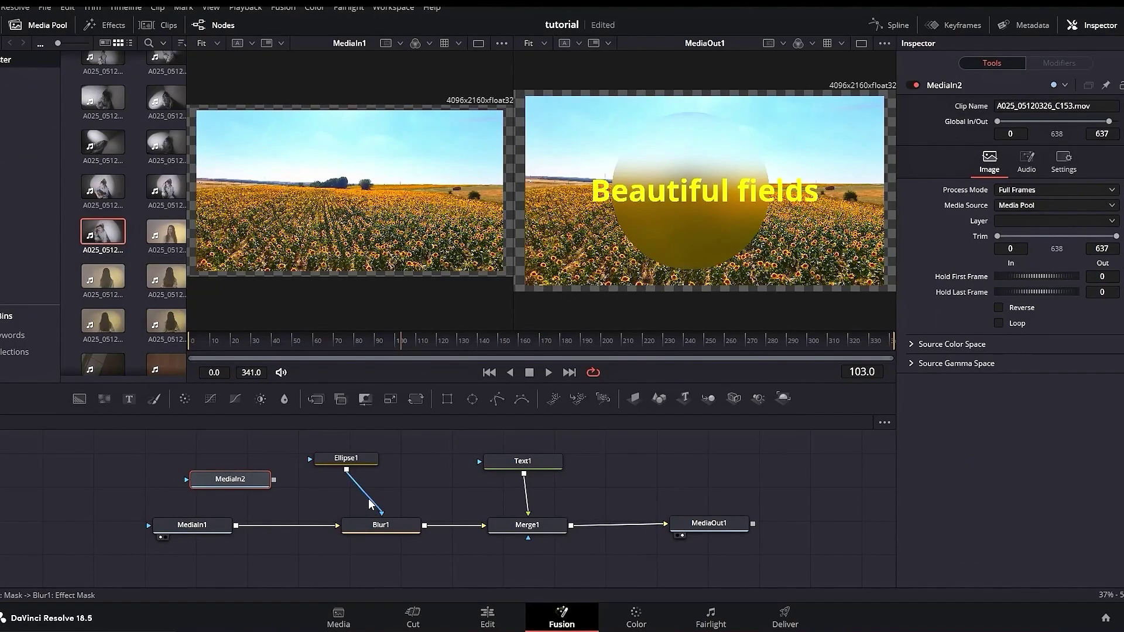
drag(371, 505, 424, 473)
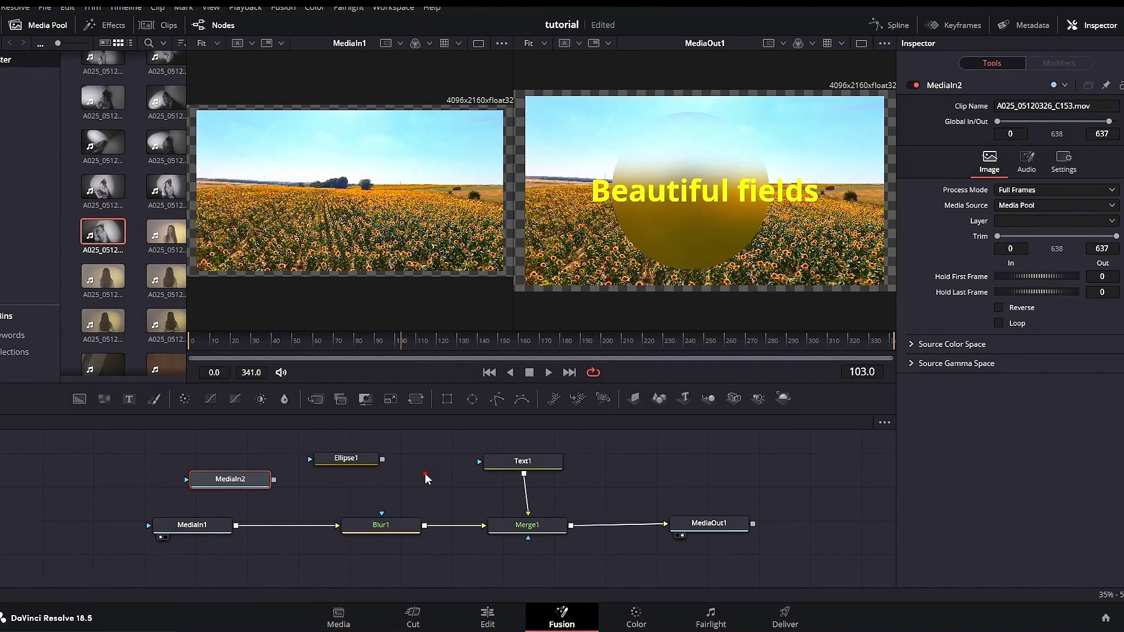
click(360, 460)
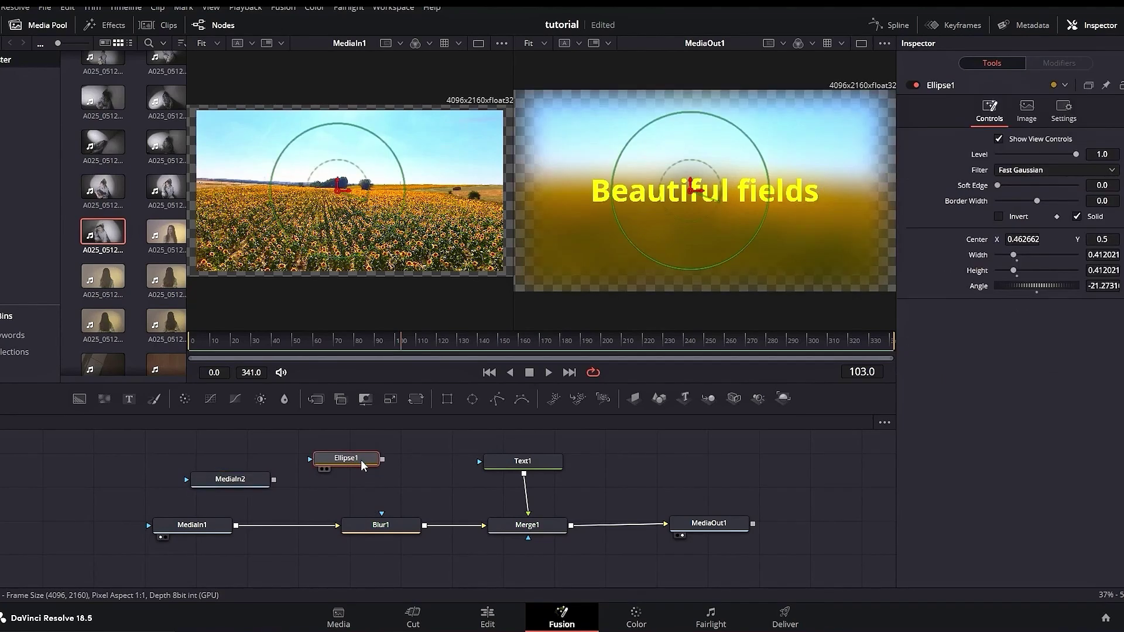
Step: Preview the MediaIn2 node in the first viewer and scrub through the clip's frames
click(257, 481)
key(1)
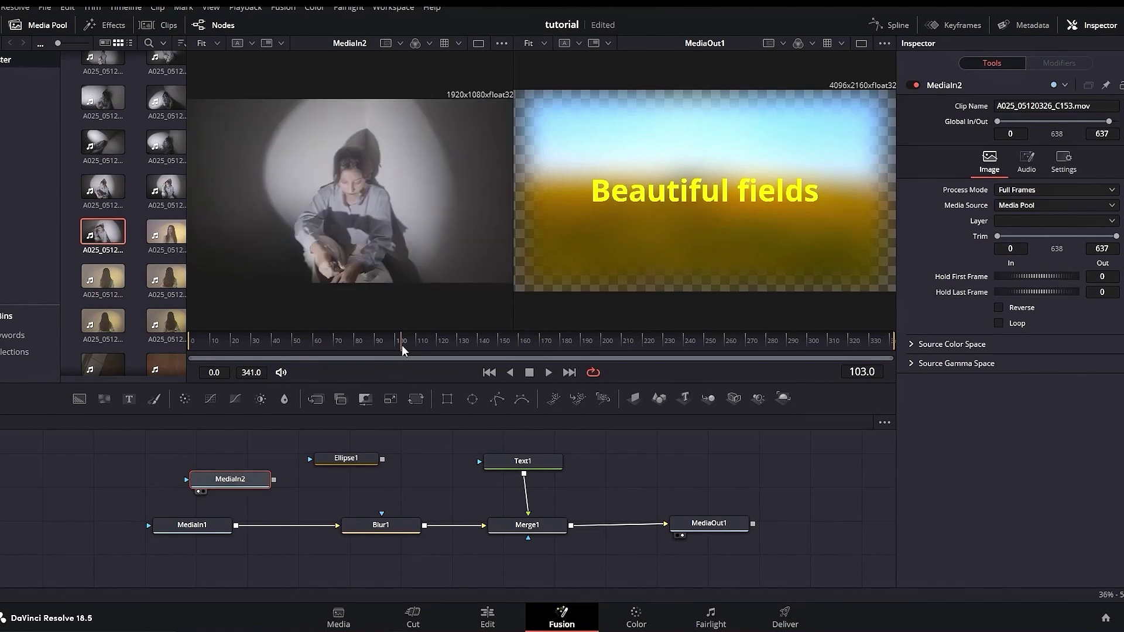
drag(402, 347, 345, 354)
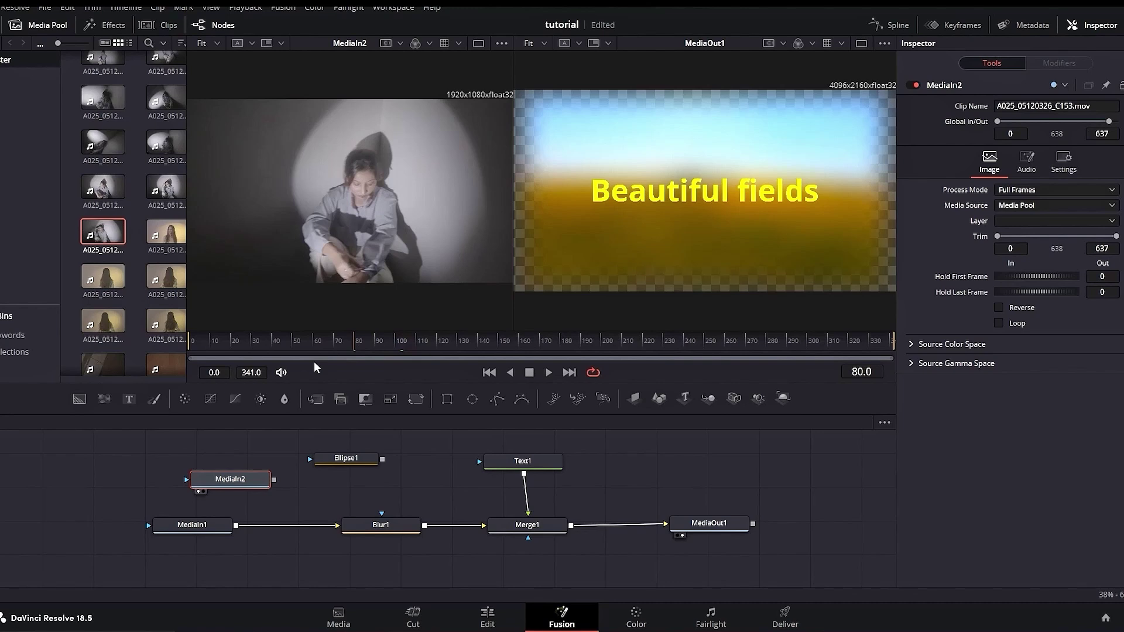
mouse_move(211, 340)
mouse_down()
mouse_move(188, 346)
mouse_move(226, 350)
mouse_up()
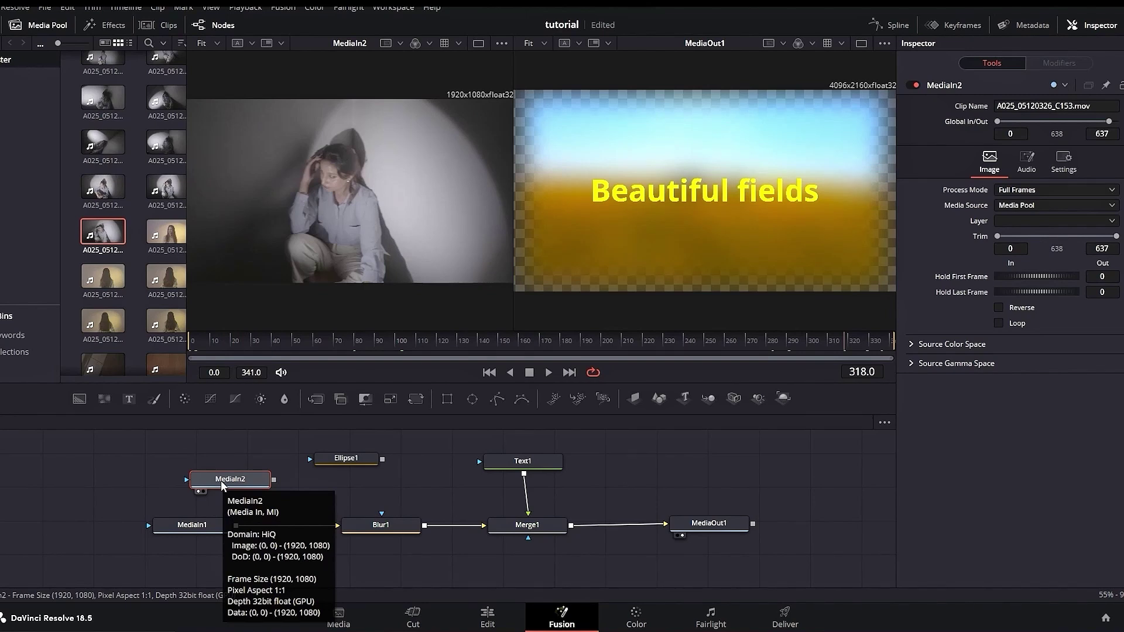
Step: Try connecting MediaIn2 to Blur1's effect mask input, view the result at frame 100, and undo the connection
drag(245, 482, 378, 526)
drag(231, 459, 250, 484)
click(398, 354)
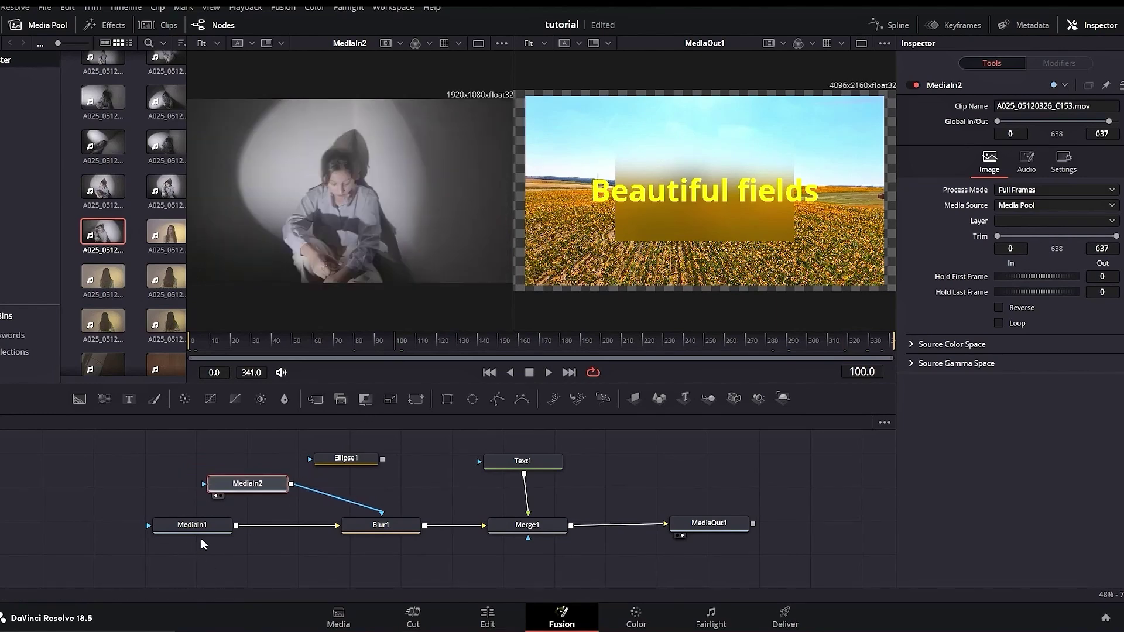
key(ctrl+z)
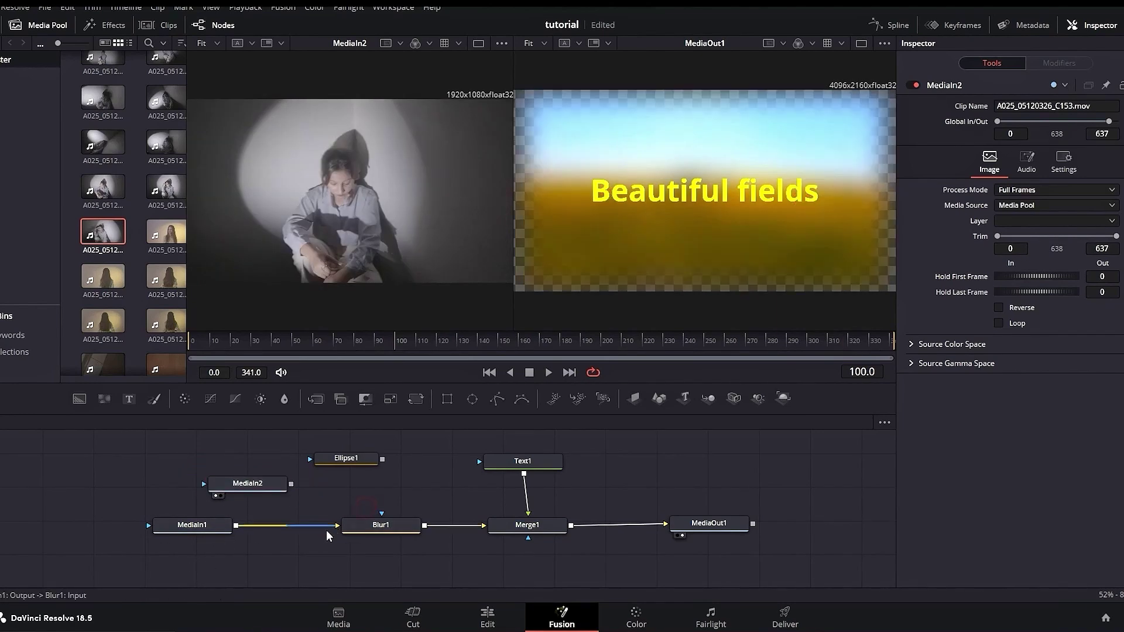
Step: Try feeding MediaIn2 into Blur1's main input in place of MediaIn1, and undo the rerouting
click(319, 524)
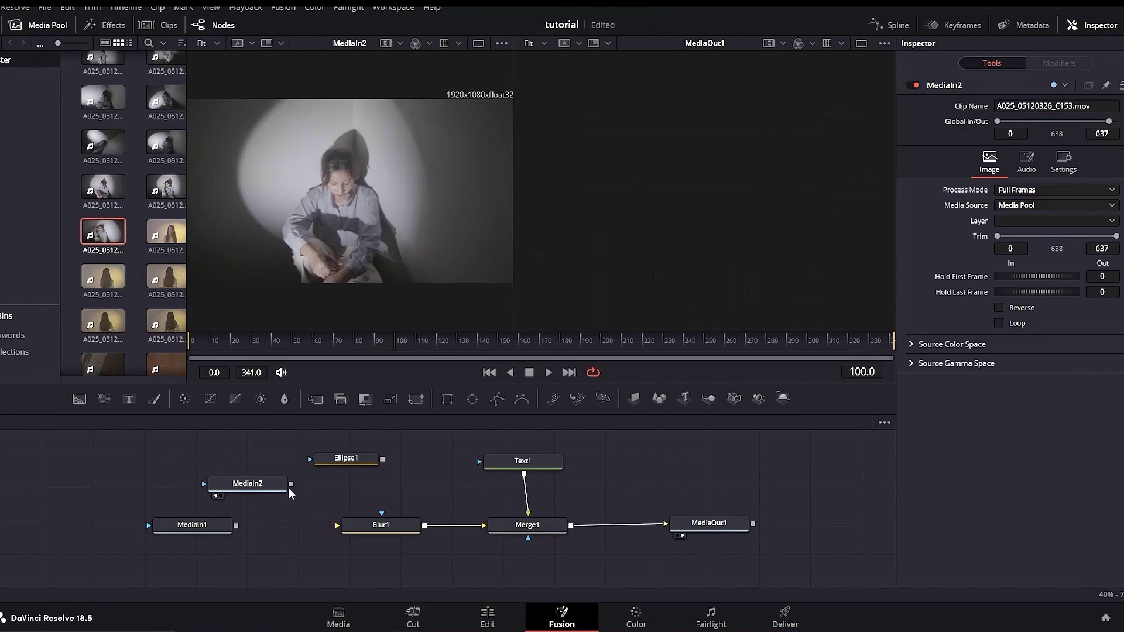
click(272, 486)
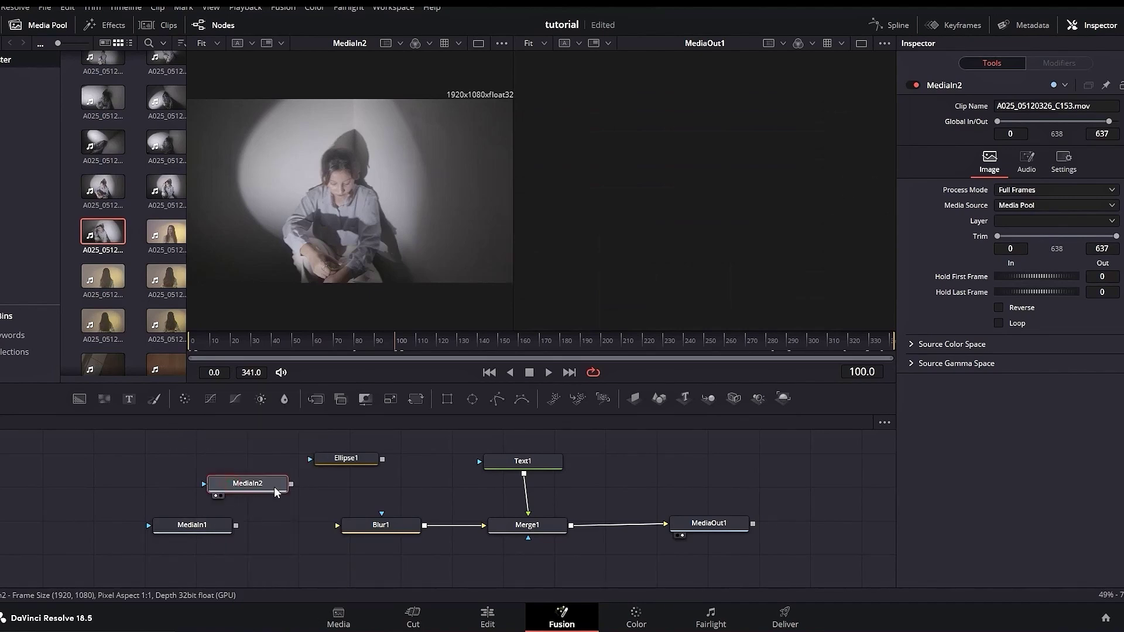
drag(291, 484, 348, 525)
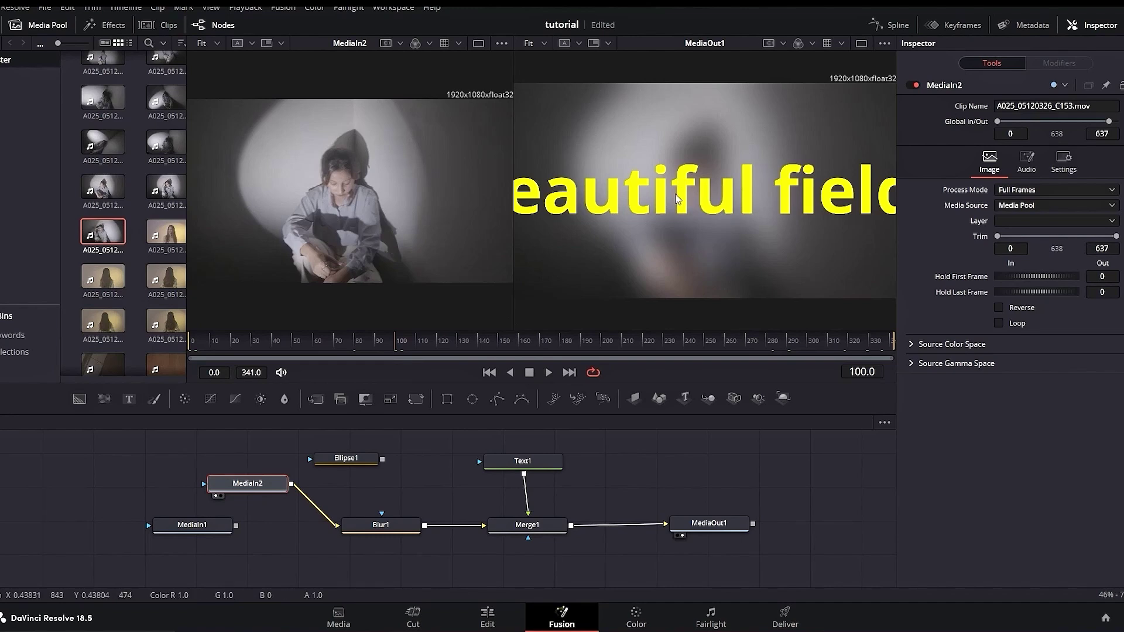
key(ctrl+z)
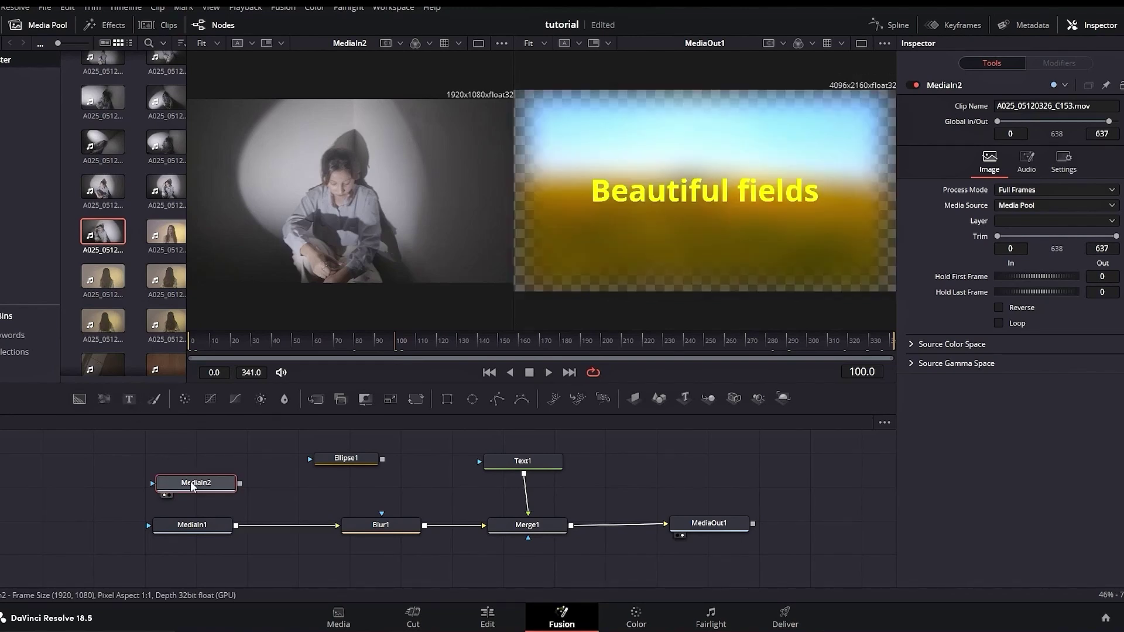
Step: Search the tools for "solid" and add a Background node merged with MediaIn2
key(ctrl+space)
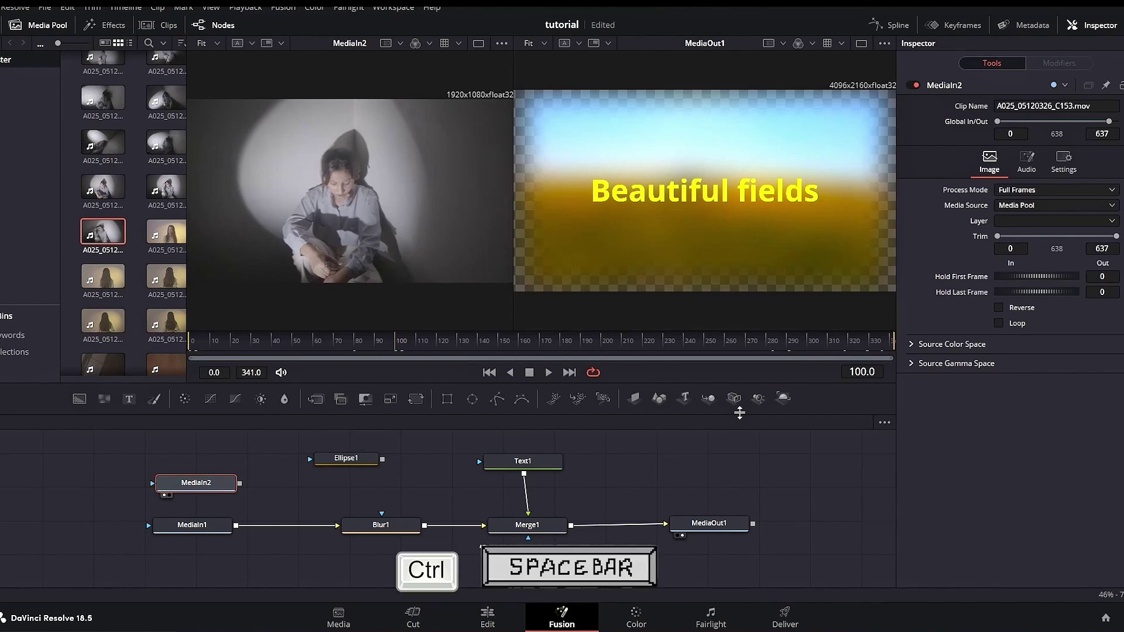
text(solid)
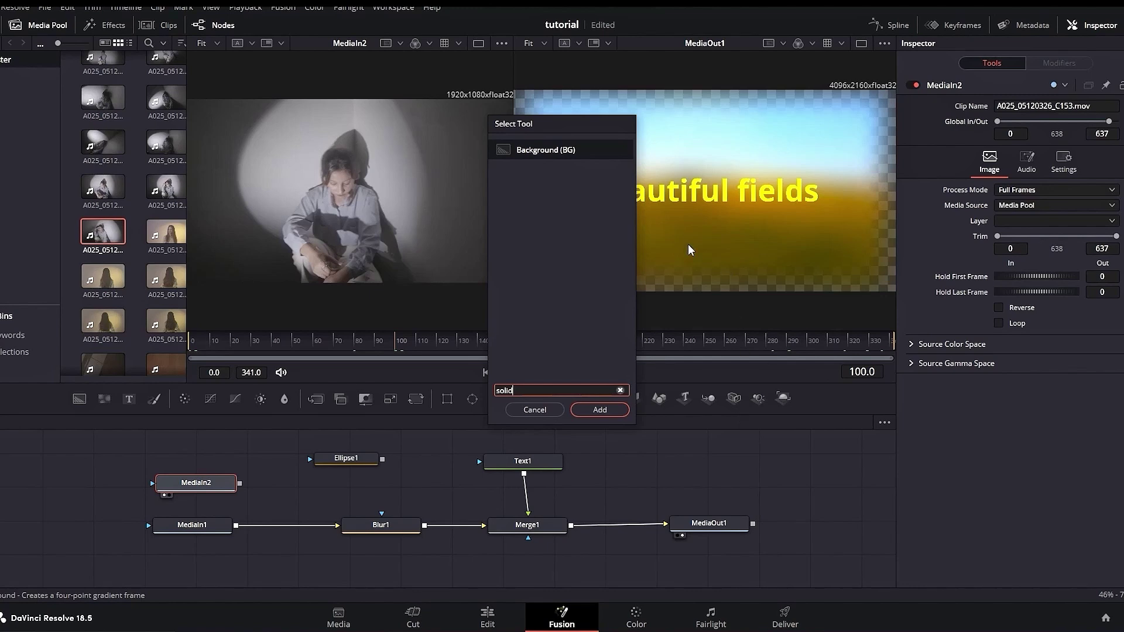
click(573, 150)
click(610, 410)
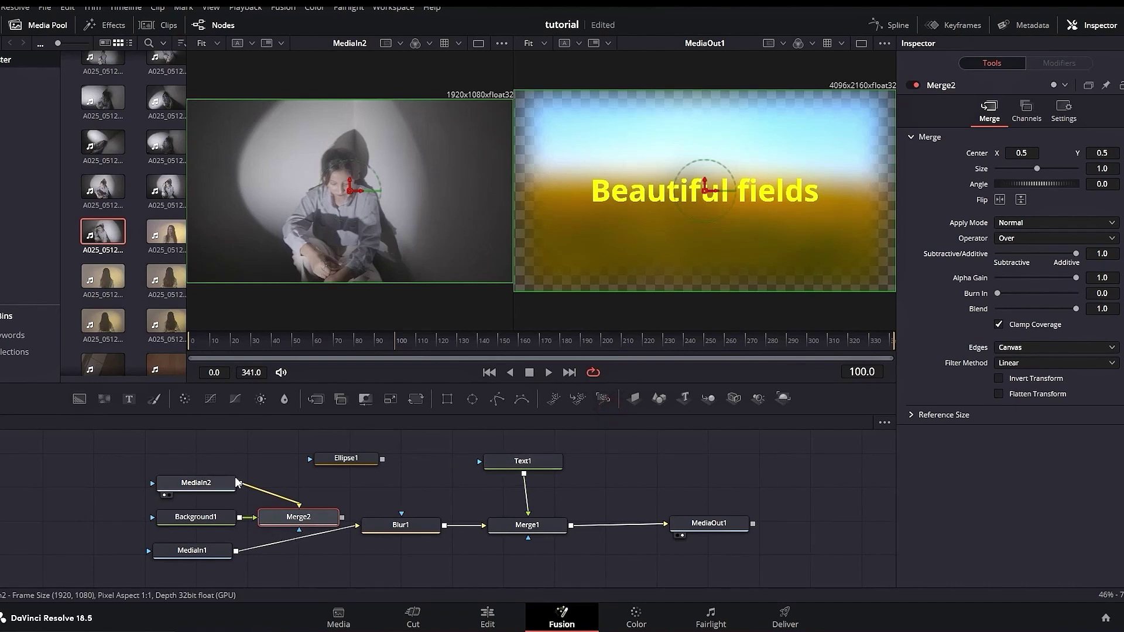
Step: Set the Background1 node's color to the dark red basic color, #aa0000
click(219, 524)
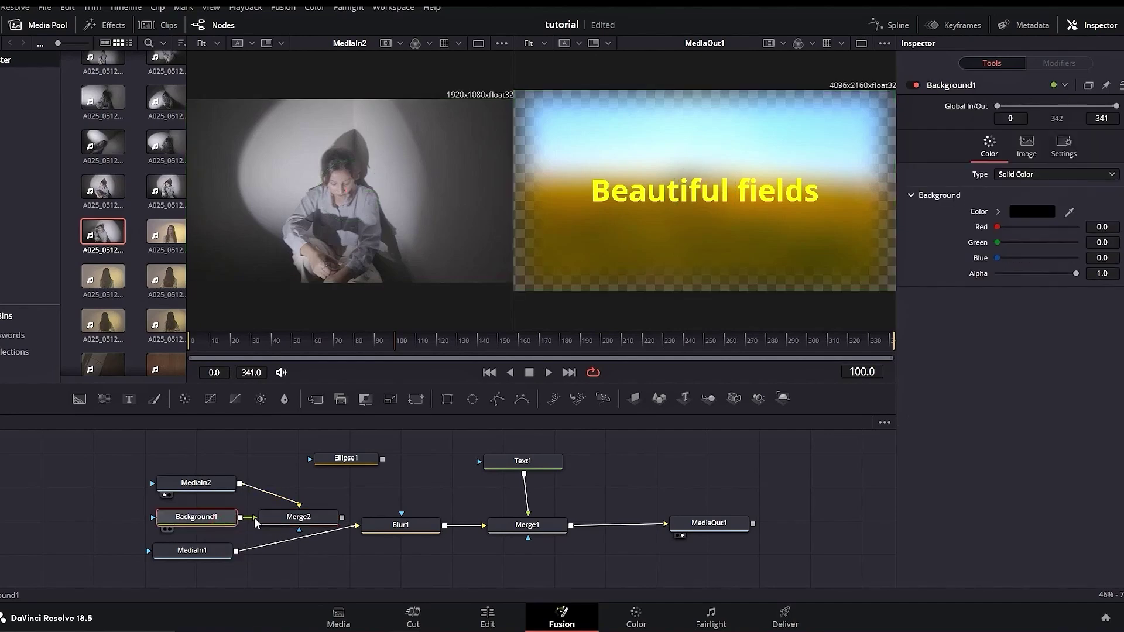
click(1029, 218)
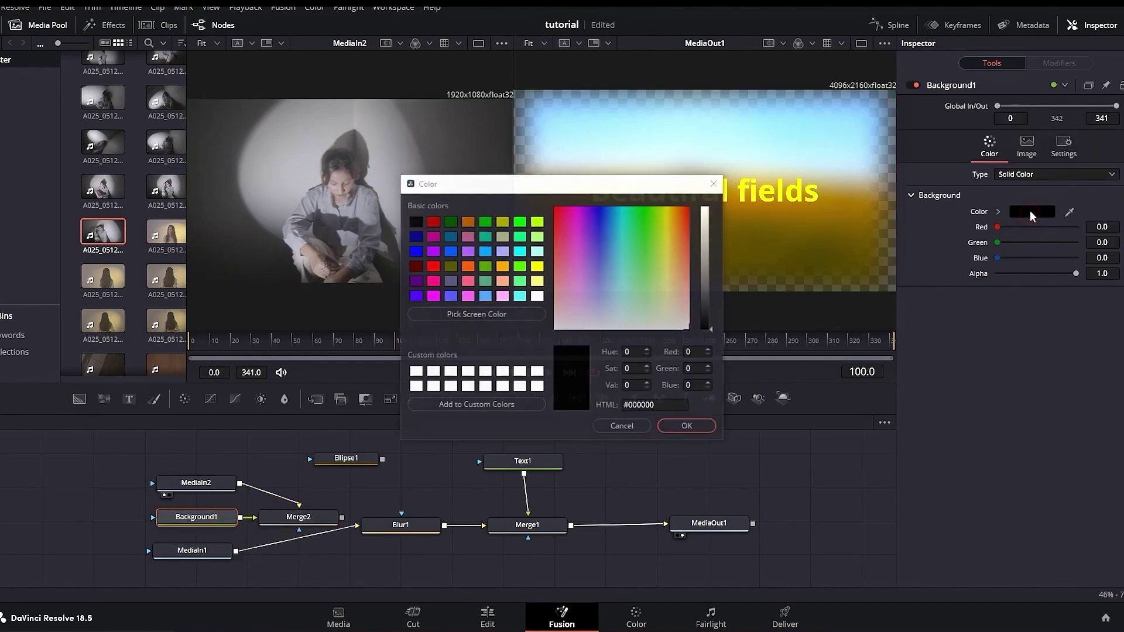
click(431, 225)
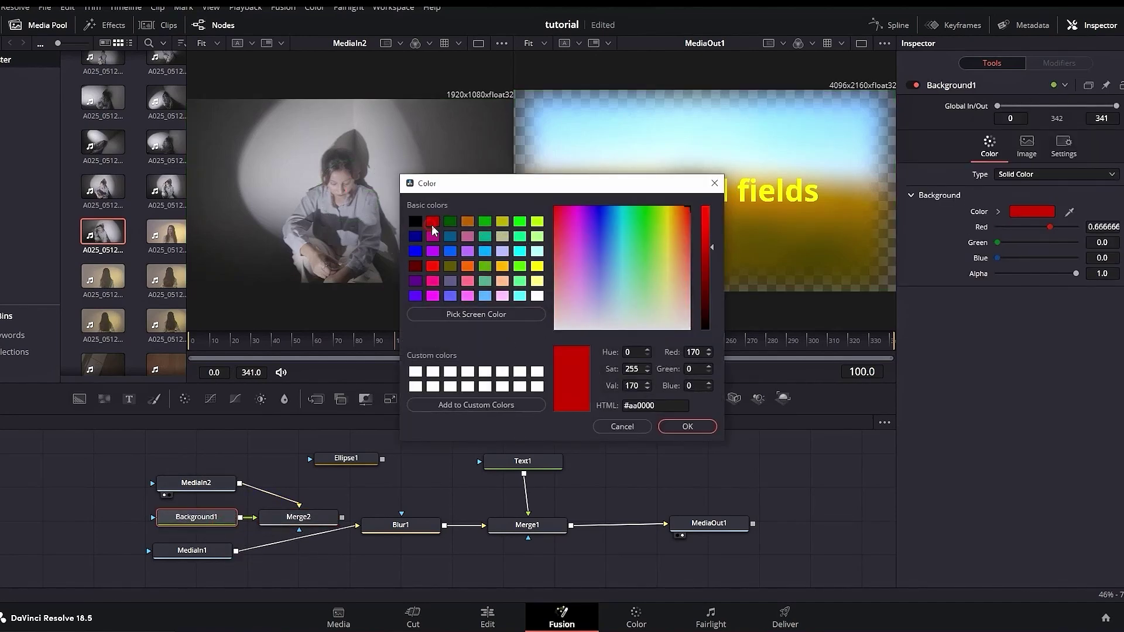
click(688, 426)
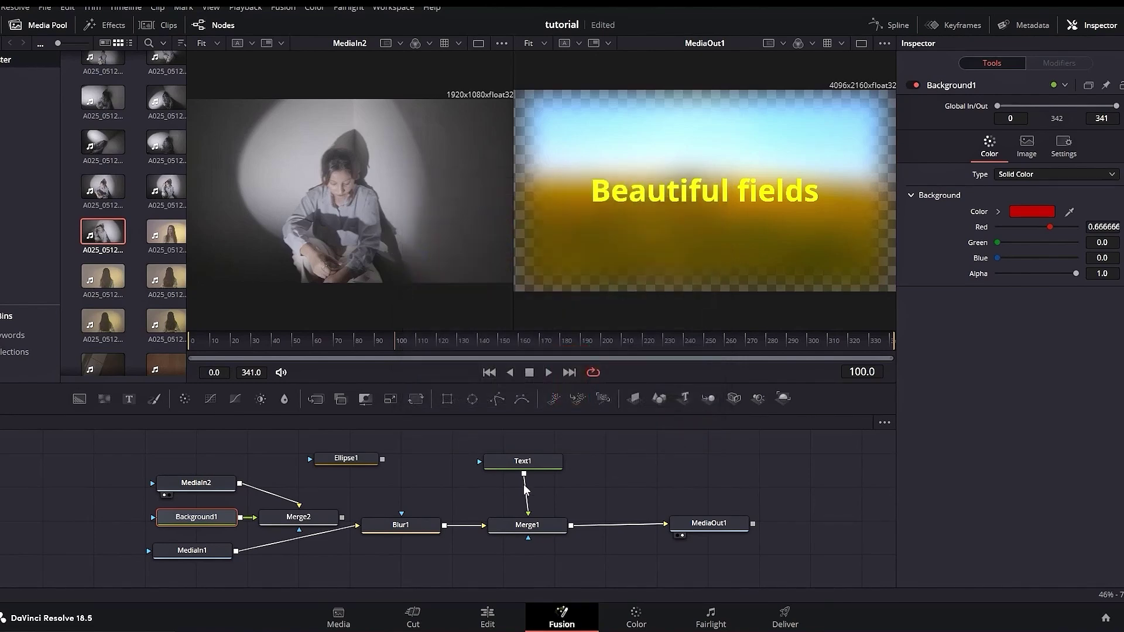
Step: Try feeding Merge2 into Blur1's main input, and reconnect MediaIn1 to Blur1 in its place
click(275, 527)
key(ctrl+s)
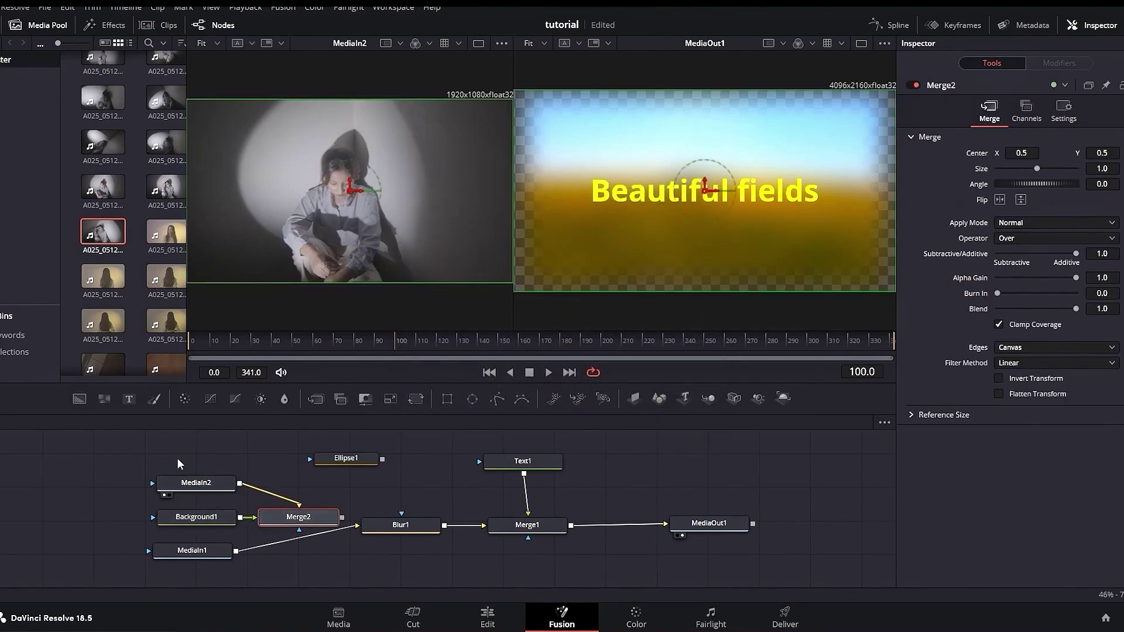
mouse_move(281, 526)
drag(279, 544, 358, 529)
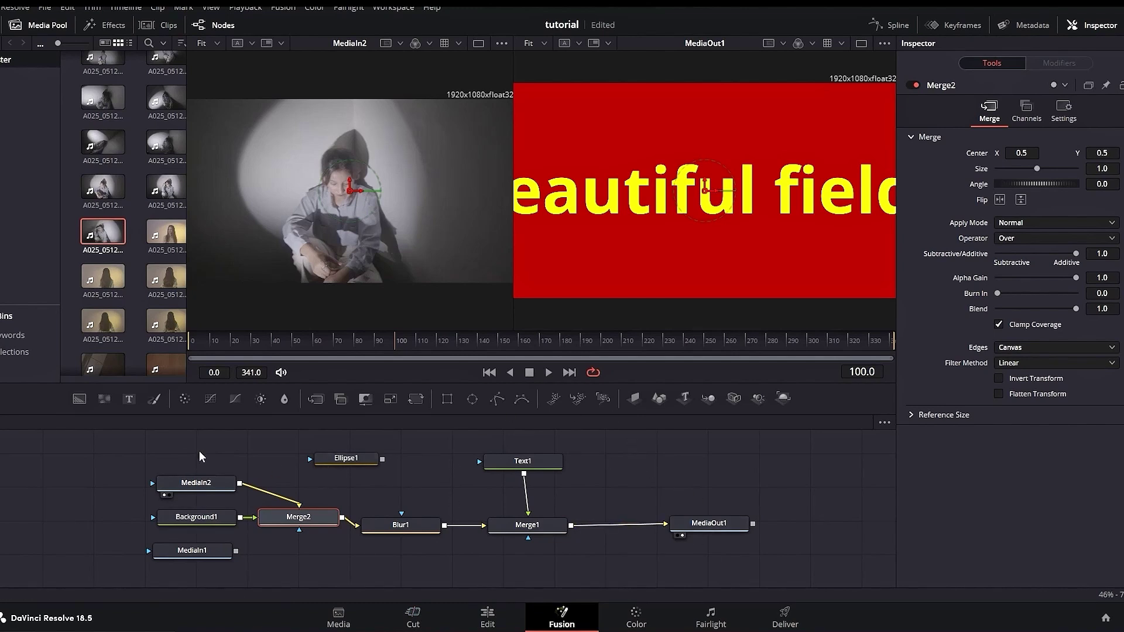
drag(235, 551, 358, 526)
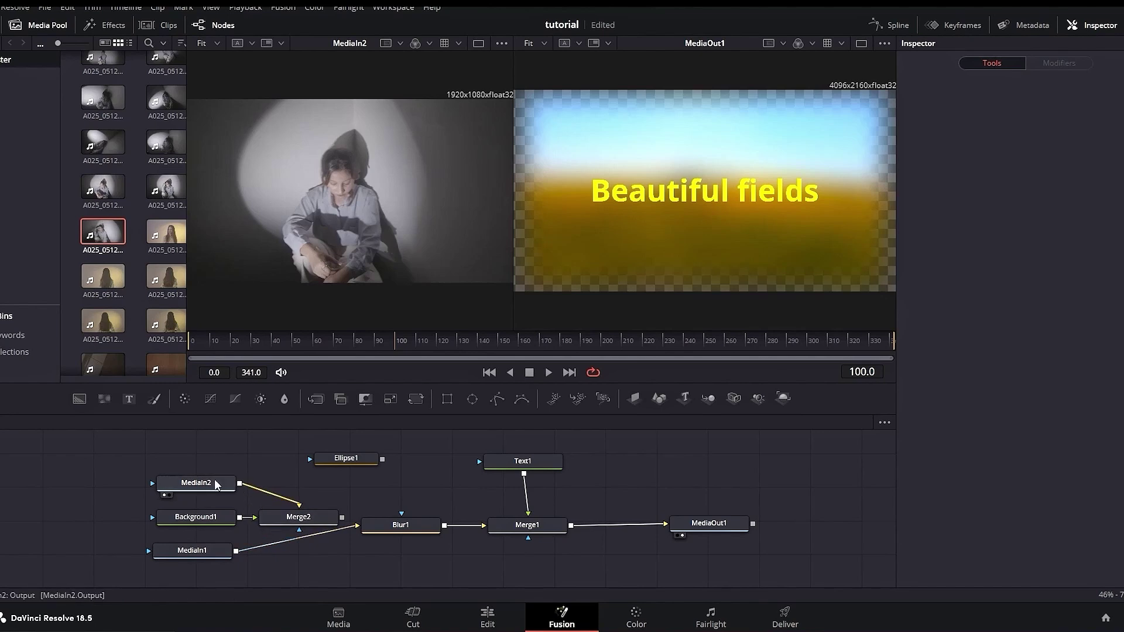
Step: Search the tools for "underlay" with Merge2 selected and add an Underlay around that node
click(293, 517)
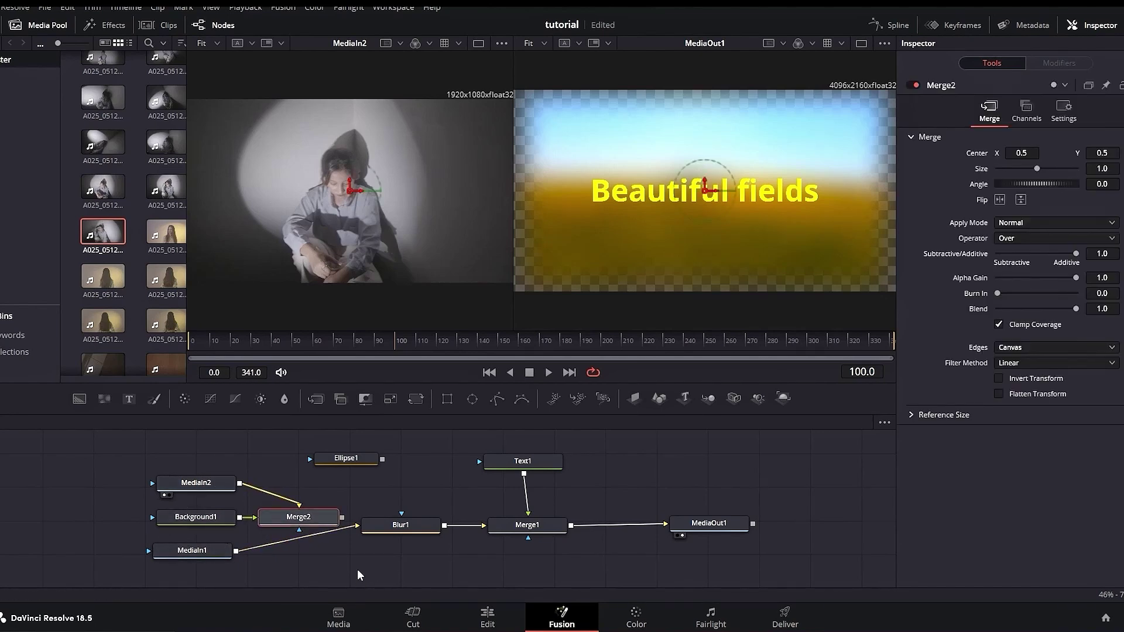
key(ctrl+space)
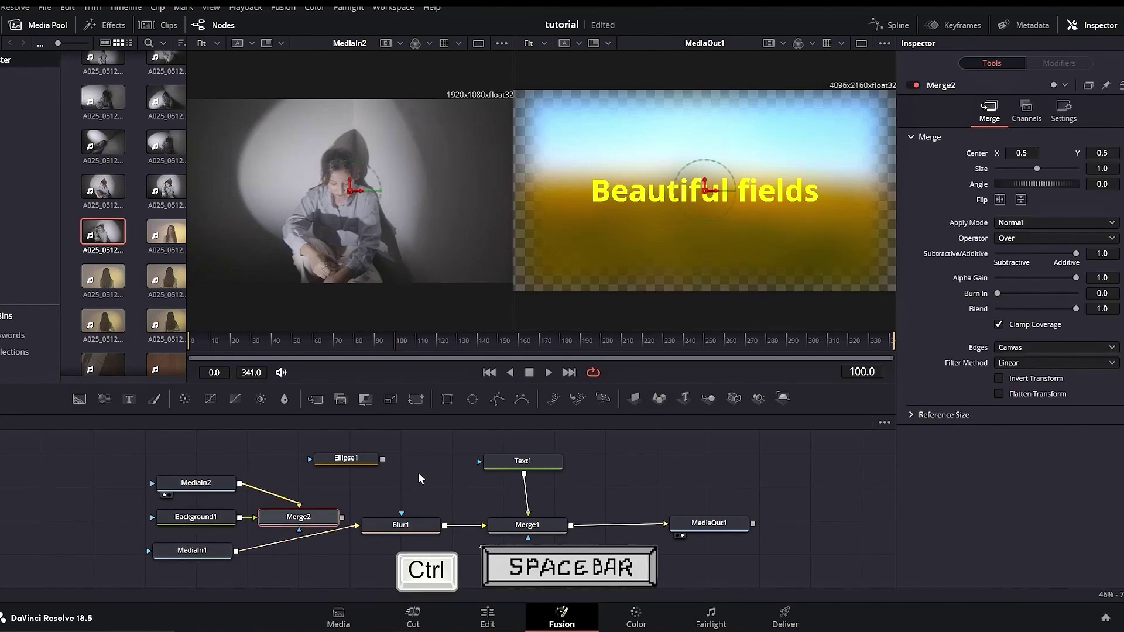
text(solid)
key(BackSpace)
key(BackSpace)
key(BackSpace)
key(BackSpace)
key(BackSpace)
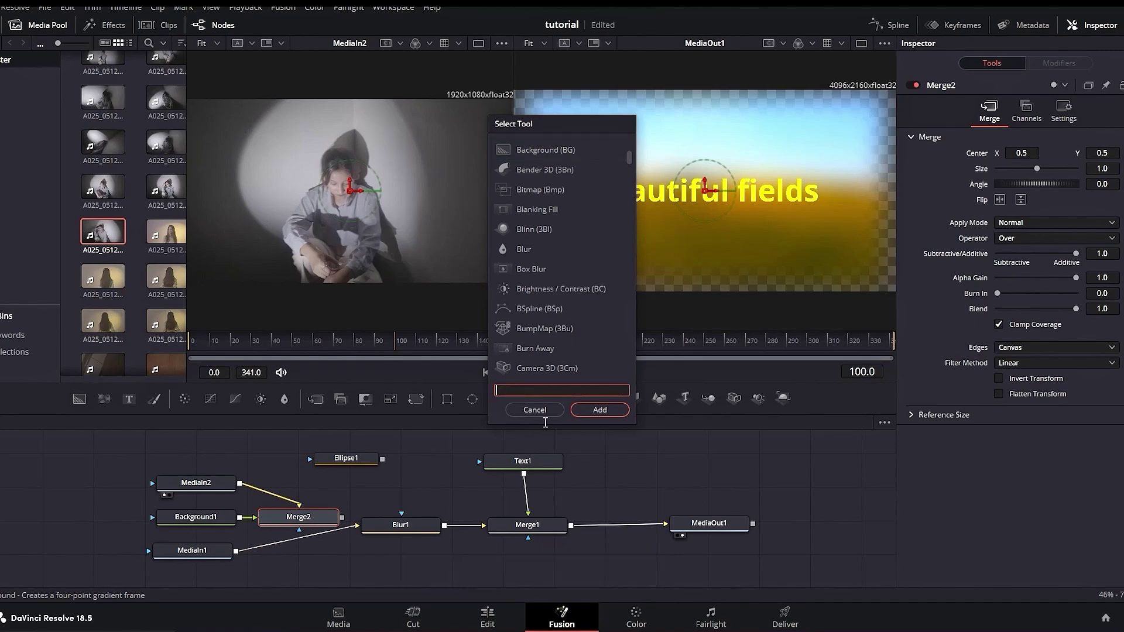
text(underlay)
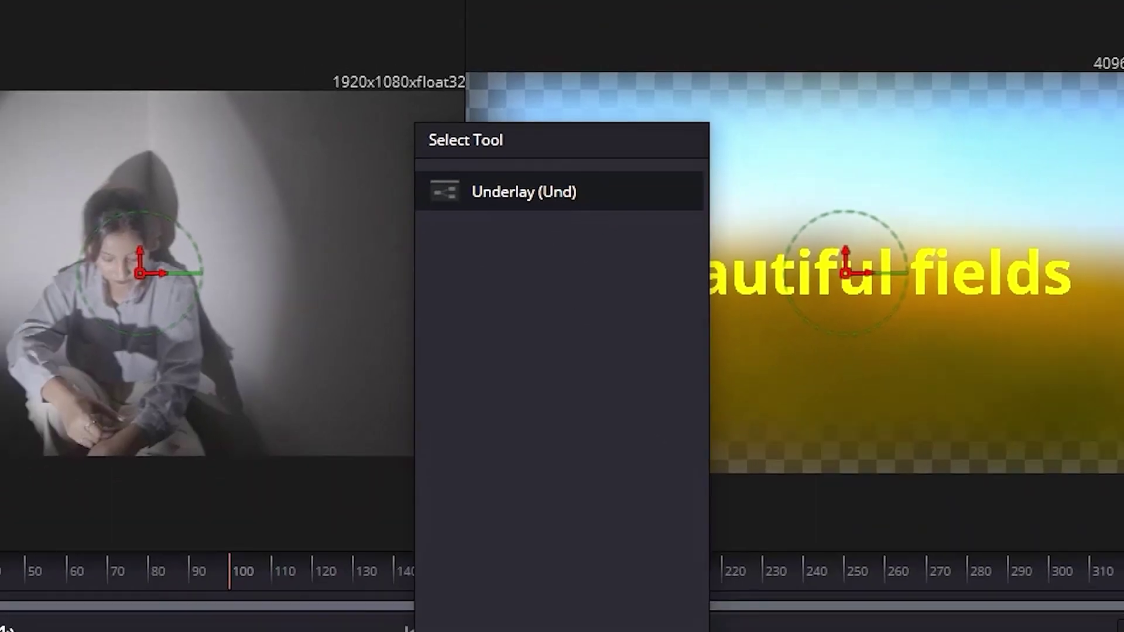
key(Return)
Step: Move and resize the underlay so it encloses MediaIn2, Background1, Merge2 and MediaIn1
drag(322, 549, 210, 515)
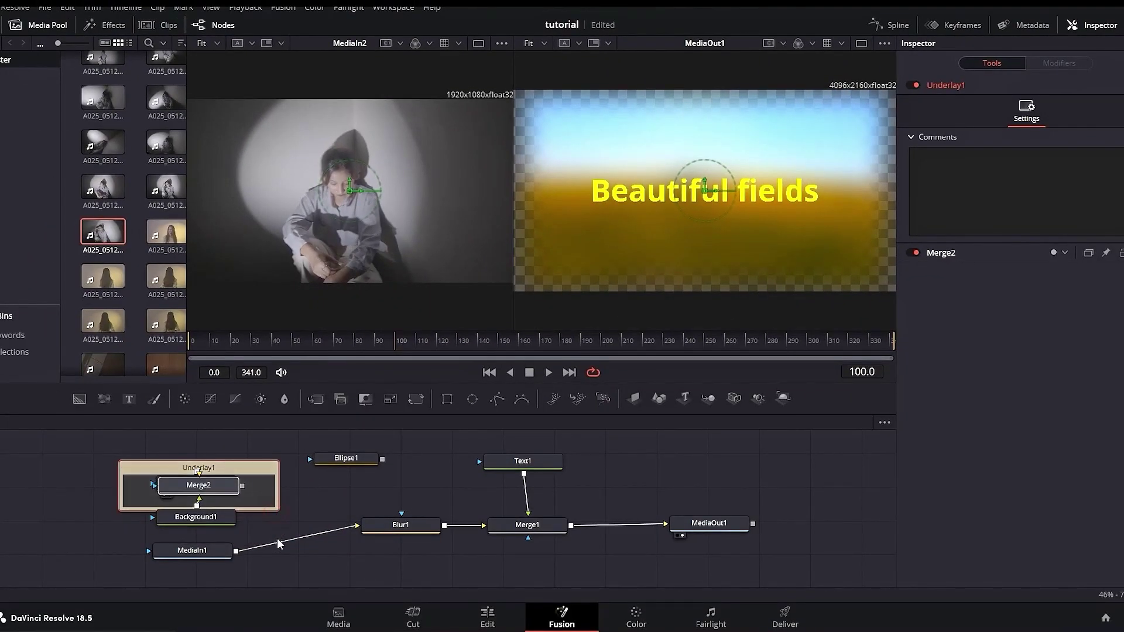
click(272, 505)
mouse_move(273, 506)
mouse_down()
mouse_move(290, 566)
mouse_move(269, 565)
mouse_move(278, 520)
mouse_move(295, 521)
mouse_move(283, 520)
mouse_up()
Step: Rename the underlay around the media nodes as mediain1
click(242, 472)
key(F2)
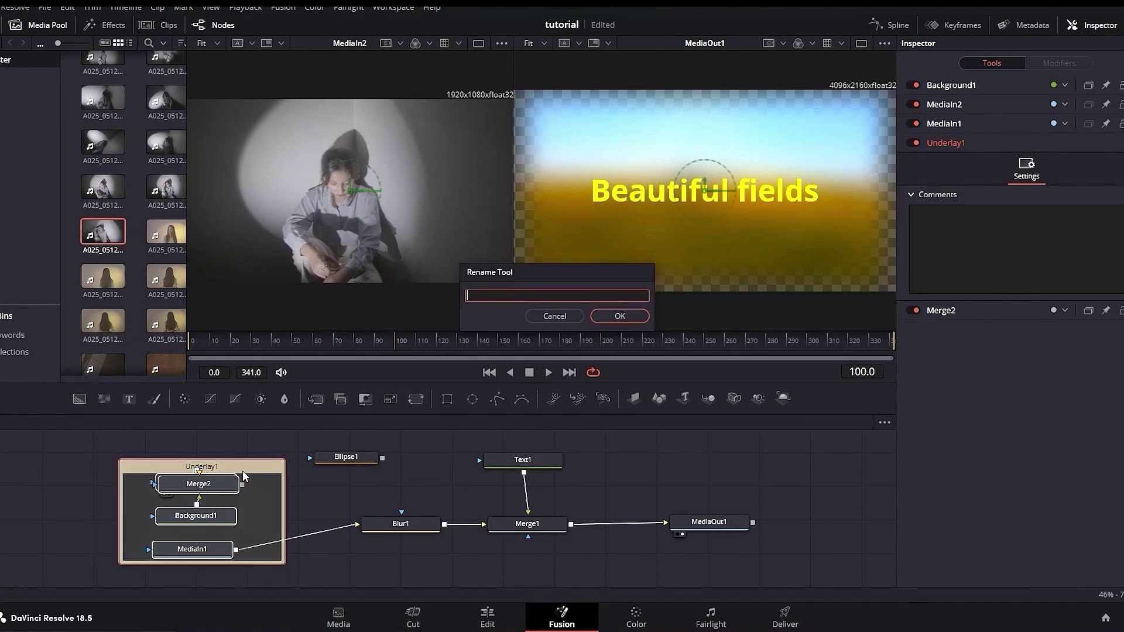
text(mediain1)
key(Return)
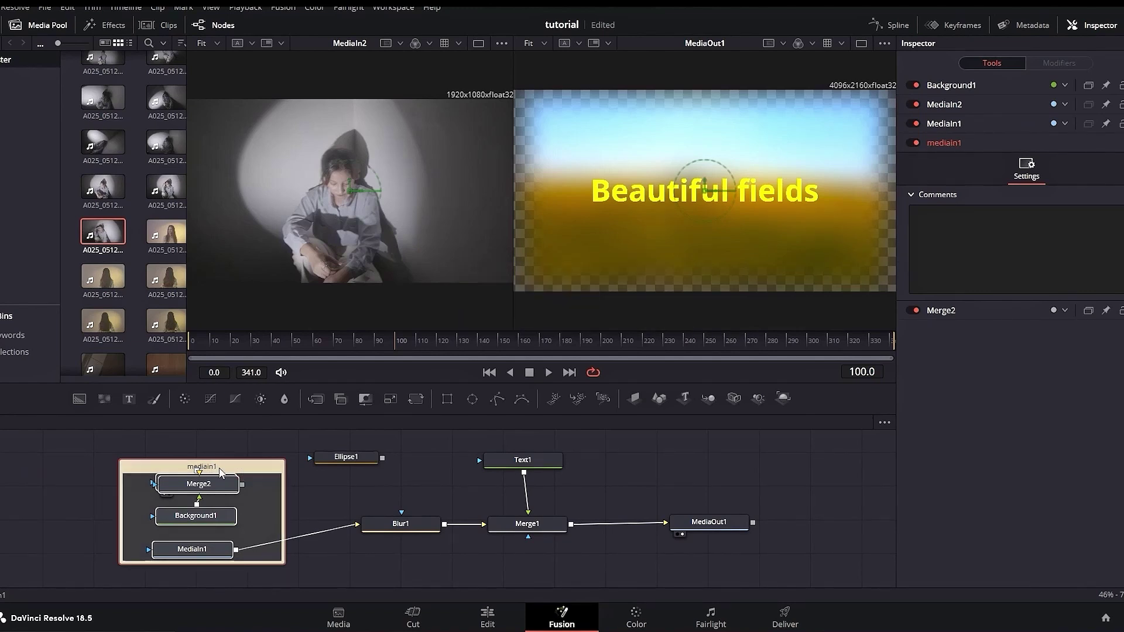
Step: Reposition the mediain1 group, move Ellipse1 directly above Blur1, and add a HueCurves node above Ellipse1
mouse_move(267, 455)
mouse_down()
mouse_move(219, 450)
mouse_move(256, 452)
mouse_up()
drag(359, 458, 413, 498)
click(401, 524)
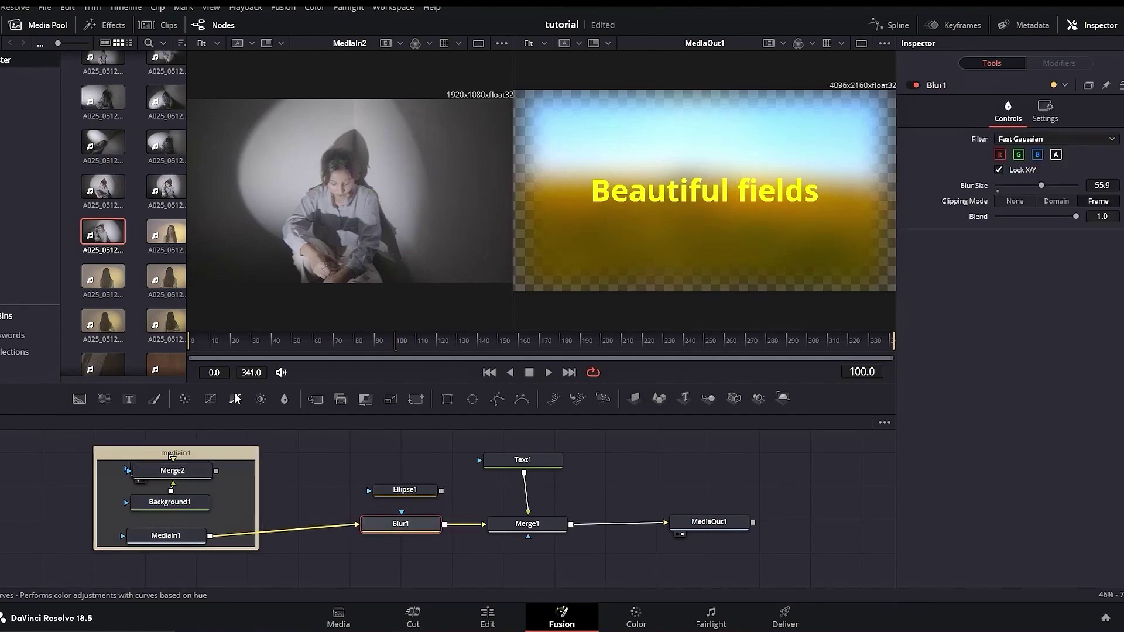
drag(240, 403, 412, 454)
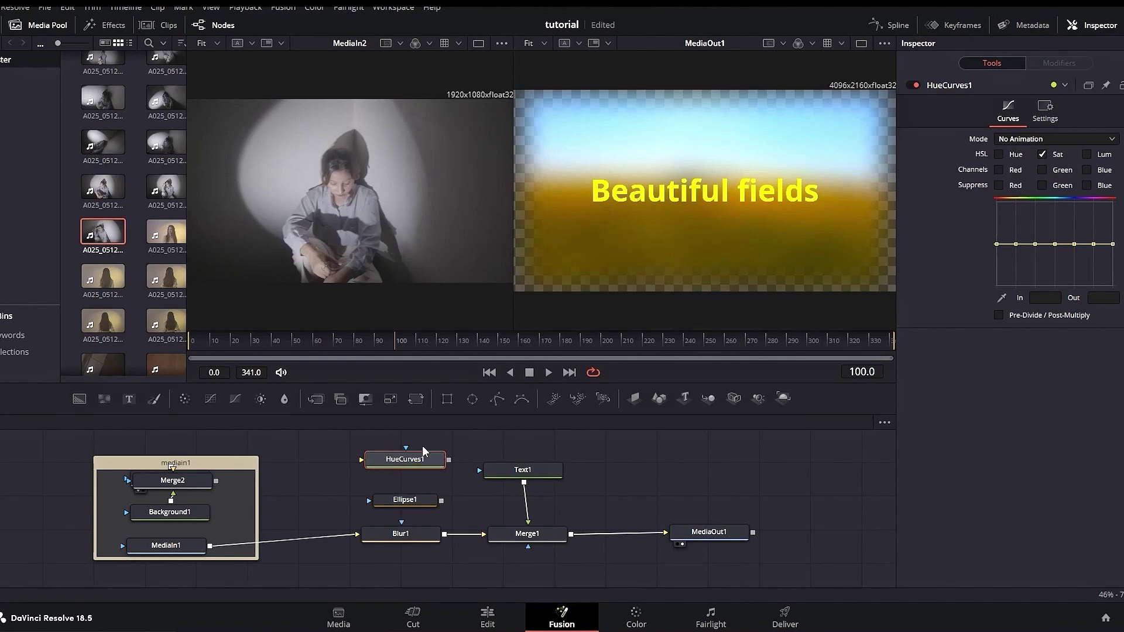
Step: Add a second Underlay and size it to enclose the HueCurves1, Ellipse1 and Blur1 nodes
key(shift+space)
text(underlay)
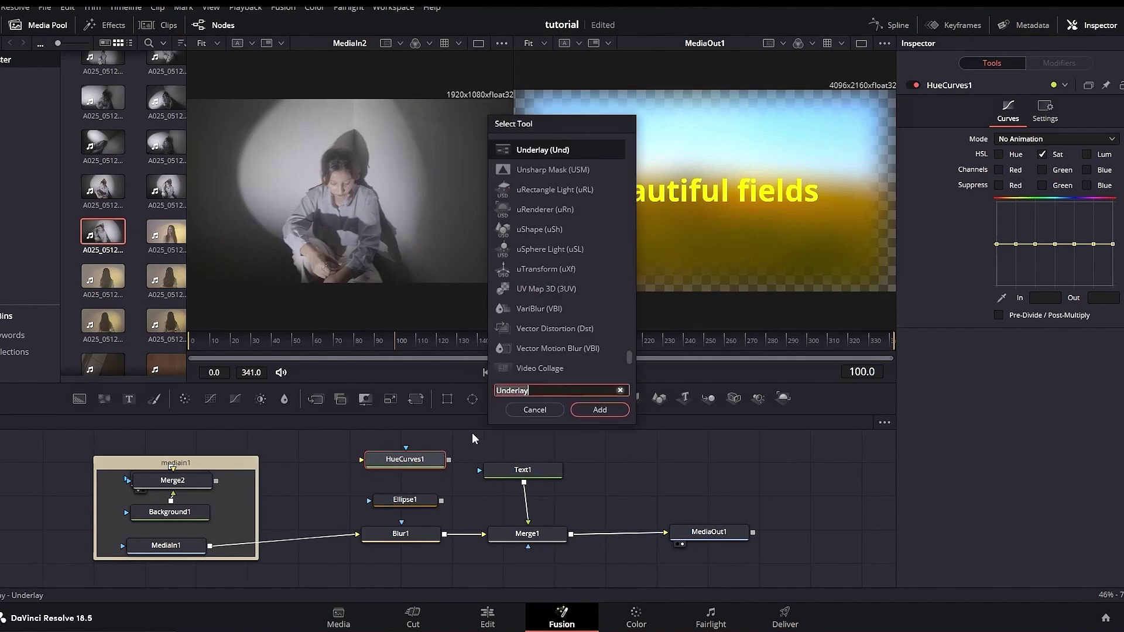
click(595, 411)
drag(484, 502, 458, 584)
click(511, 488)
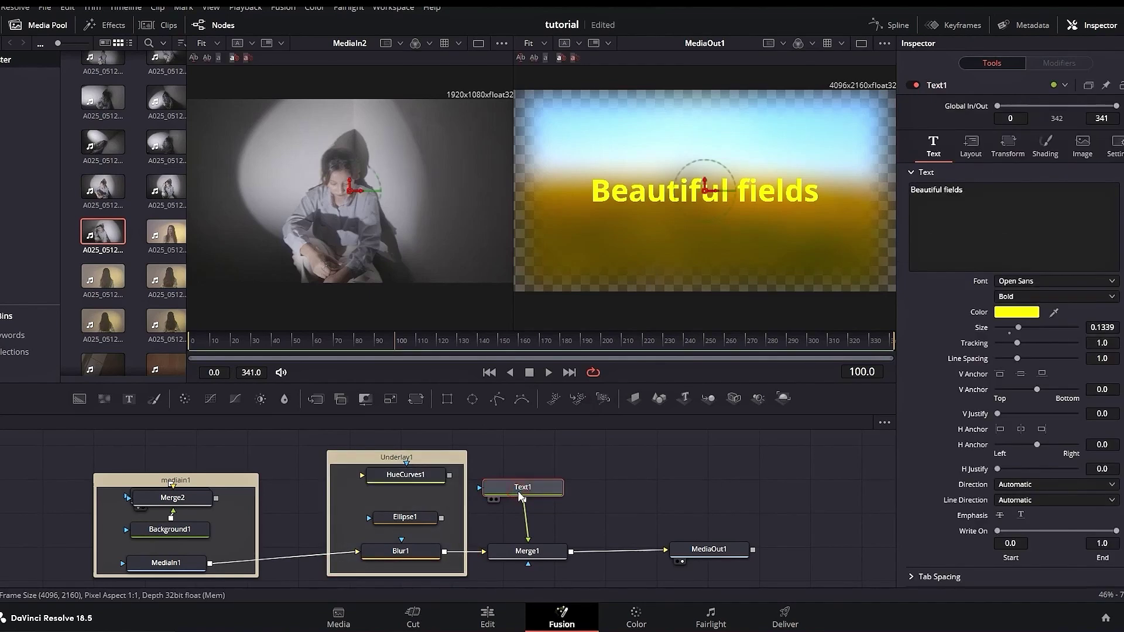
Step: Undo the recent node changes back past both underlays and the added HueCurves1, Background1 and Merge2 nodes
key(ctrl+z)
key(ctrl+z)
key(ctrl+z)
key(ctrl+z)
key(ctrl+z)
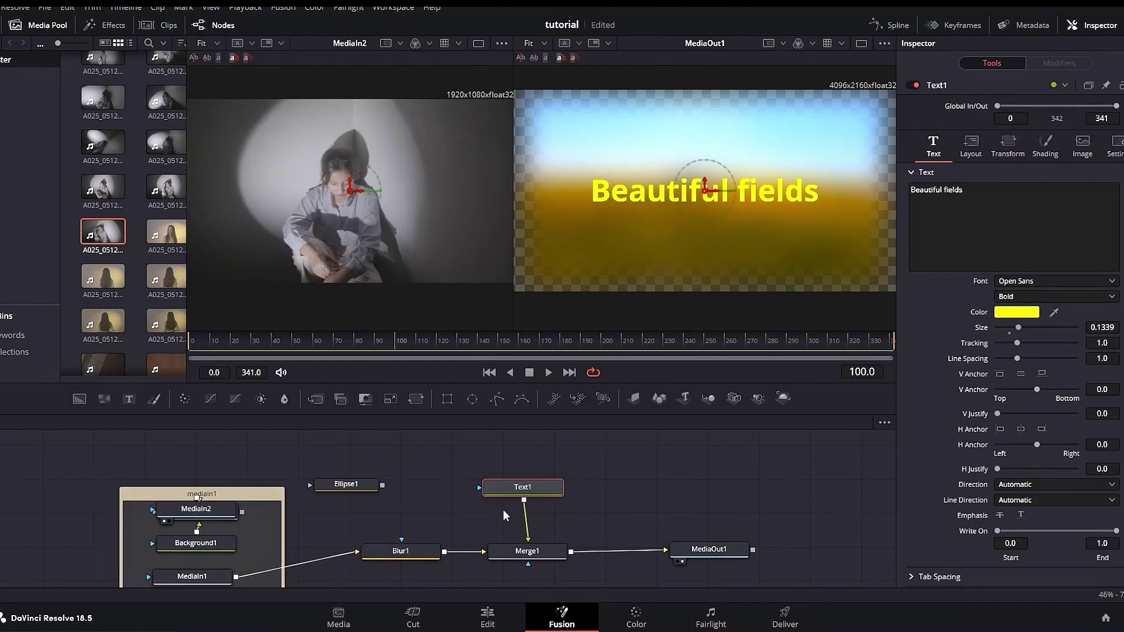
key(ctrl+z)
key(ctrl+z)
key(ctrl+z)
key(ctrl+z)
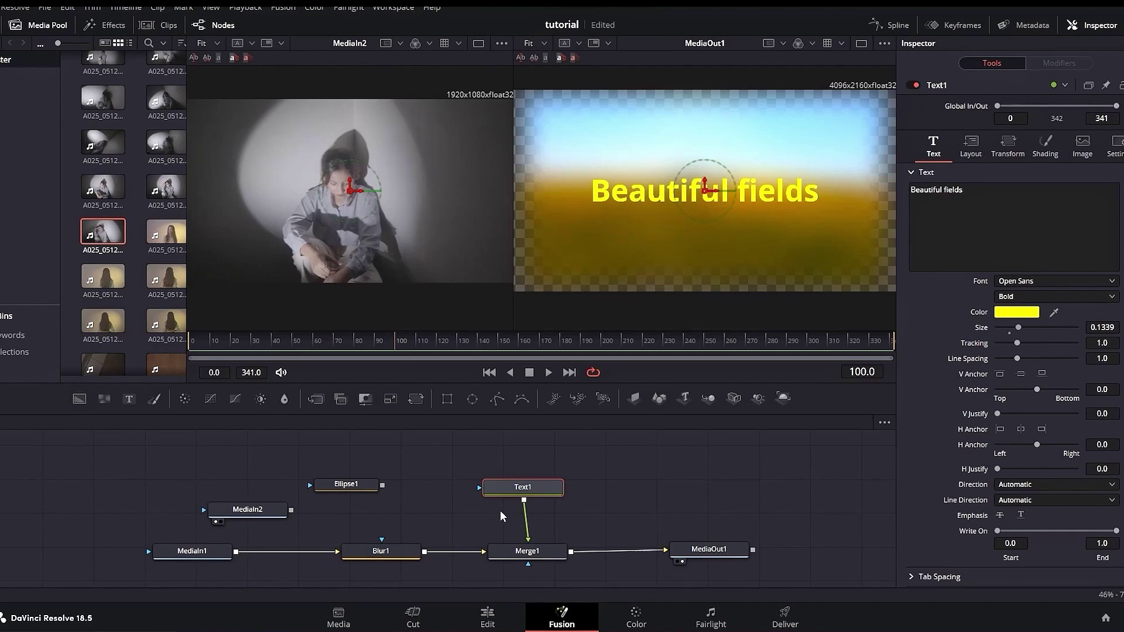
key(ctrl+z)
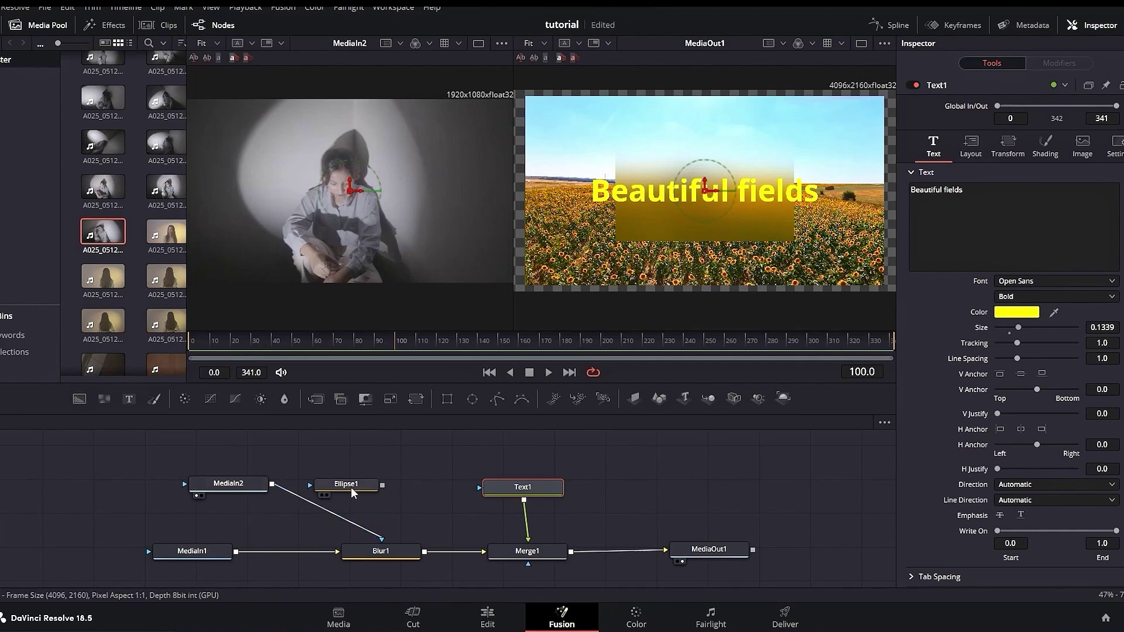
Step: Inspect the MediaIn2, MediaIn1 and Ellipse1 nodes, and select the composition's nodes for deletion
click(228, 484)
click(194, 554)
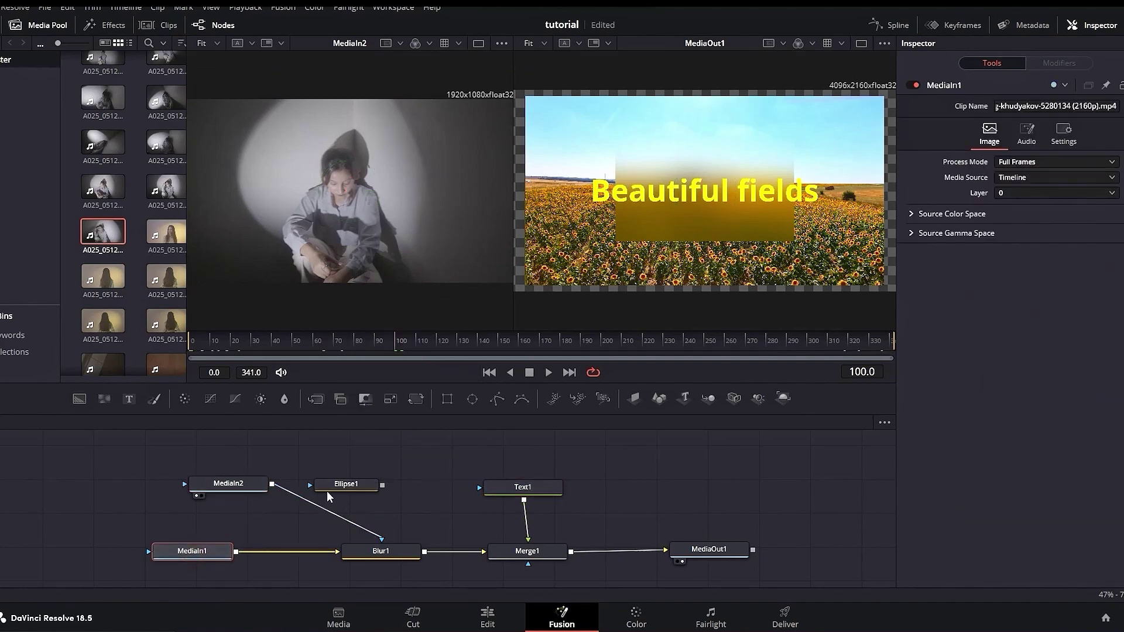
click(346, 484)
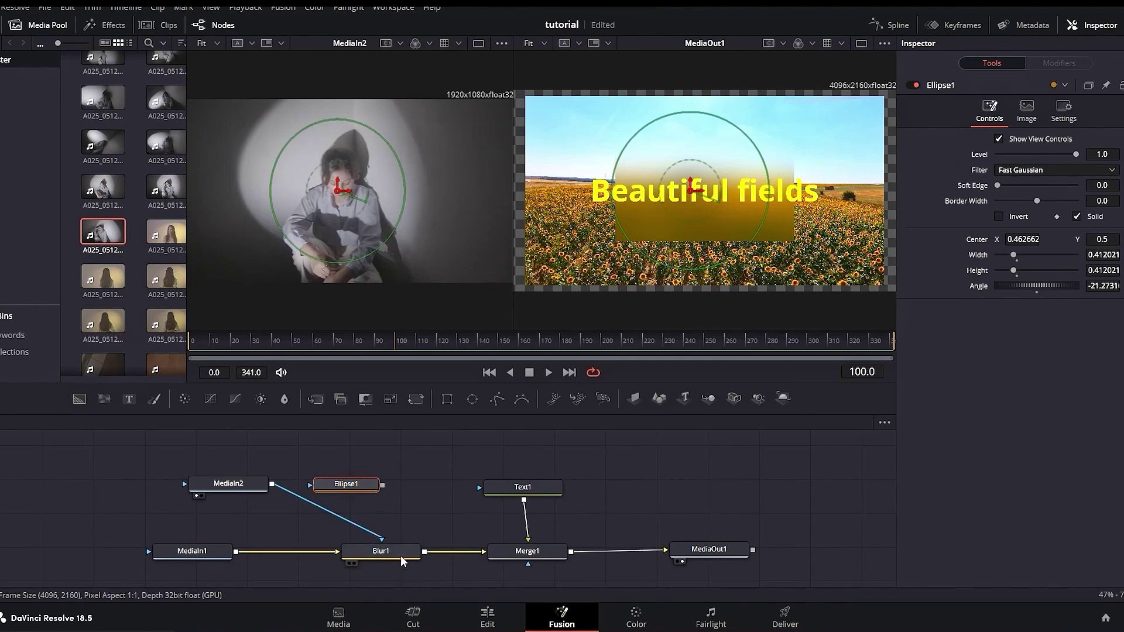
drag(783, 448, 178, 567)
key(Delete)
Step: Return to the Edit page, move the playhead to 01:09:44:05 over the computer-screen clip, and open that clip in Fusion
key(shift+4)
click(902, 356)
scroll(580, 428, down, 4)
scroll(659, 433, up, 6)
scroll(774, 472, down, 2)
scroll(909, 447, up, 3)
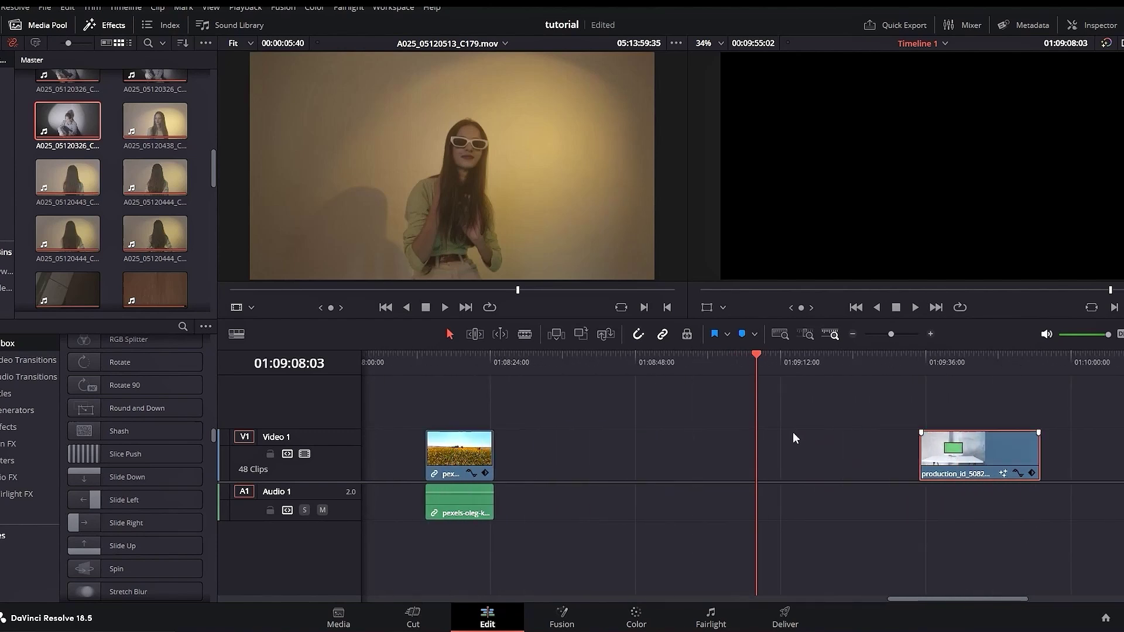
drag(997, 599, 1027, 596)
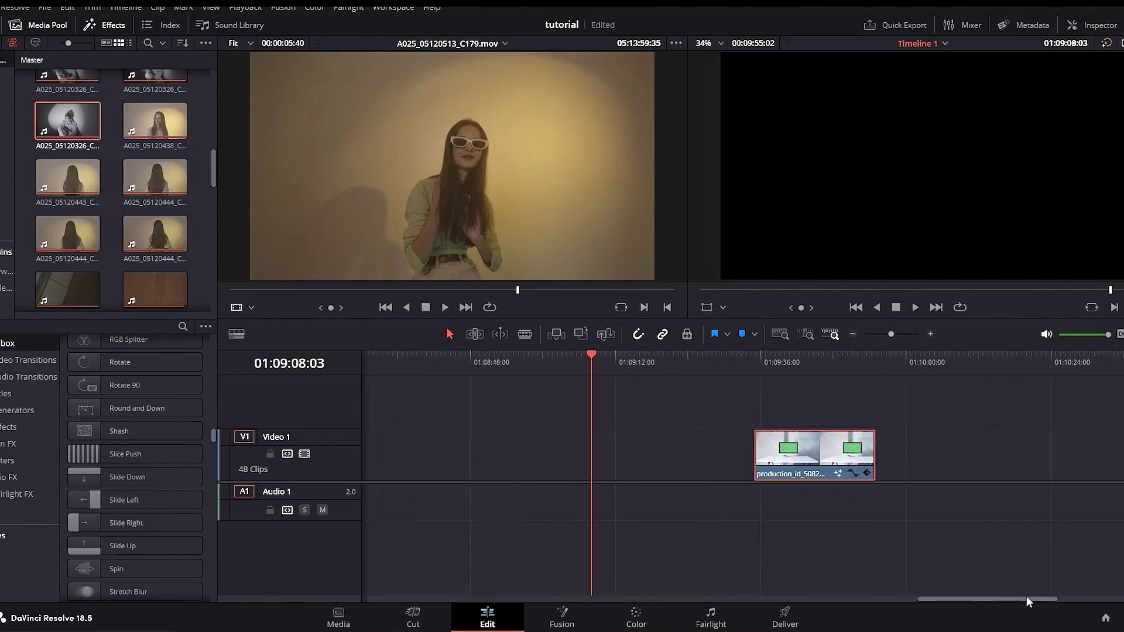
scroll(937, 489, down, 2)
scroll(905, 498, up, 2)
click(955, 354)
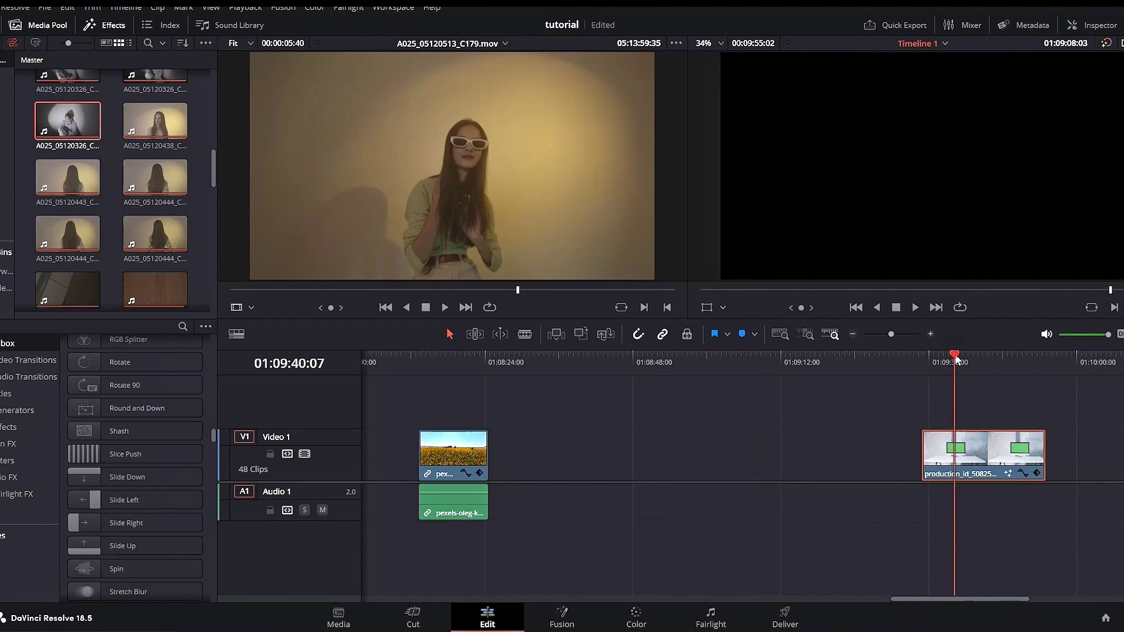
drag(954, 353, 979, 375)
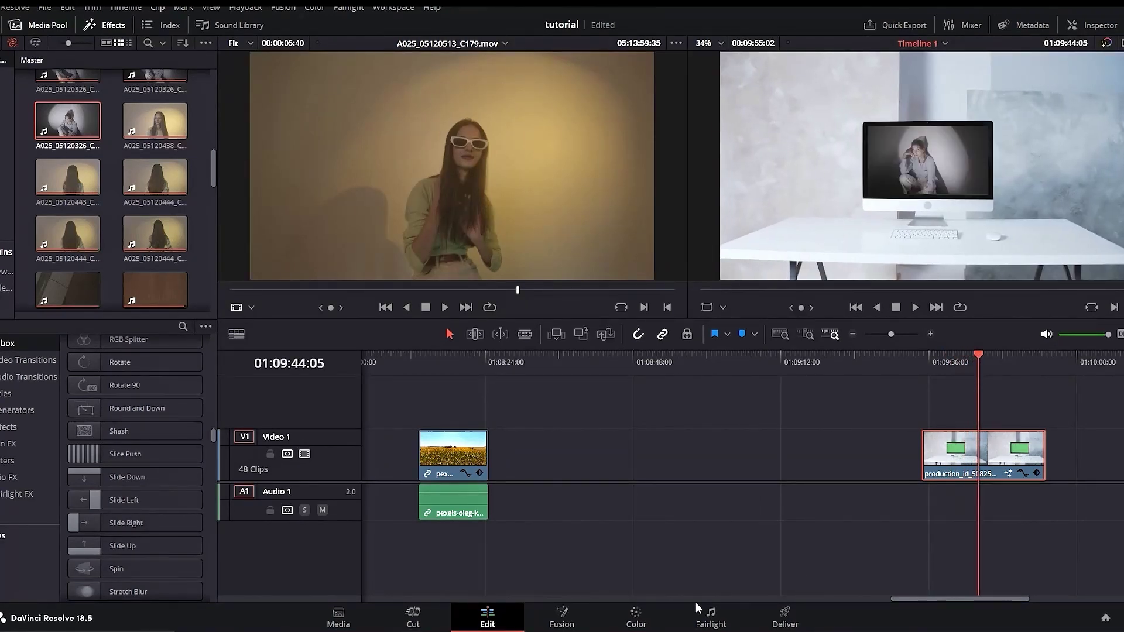
click(564, 614)
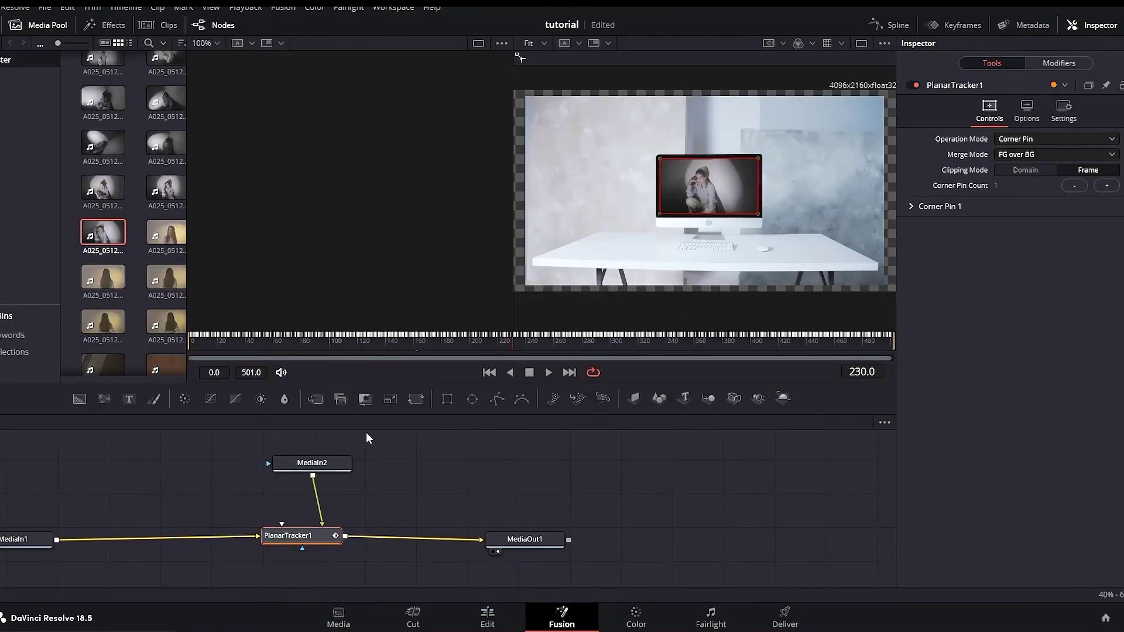
Step: Remove PlanarTracker1 and MediaIn2 so MediaIn1 feeds MediaOut1 directly, and preview MediaIn1 in the first viewer
click(332, 466)
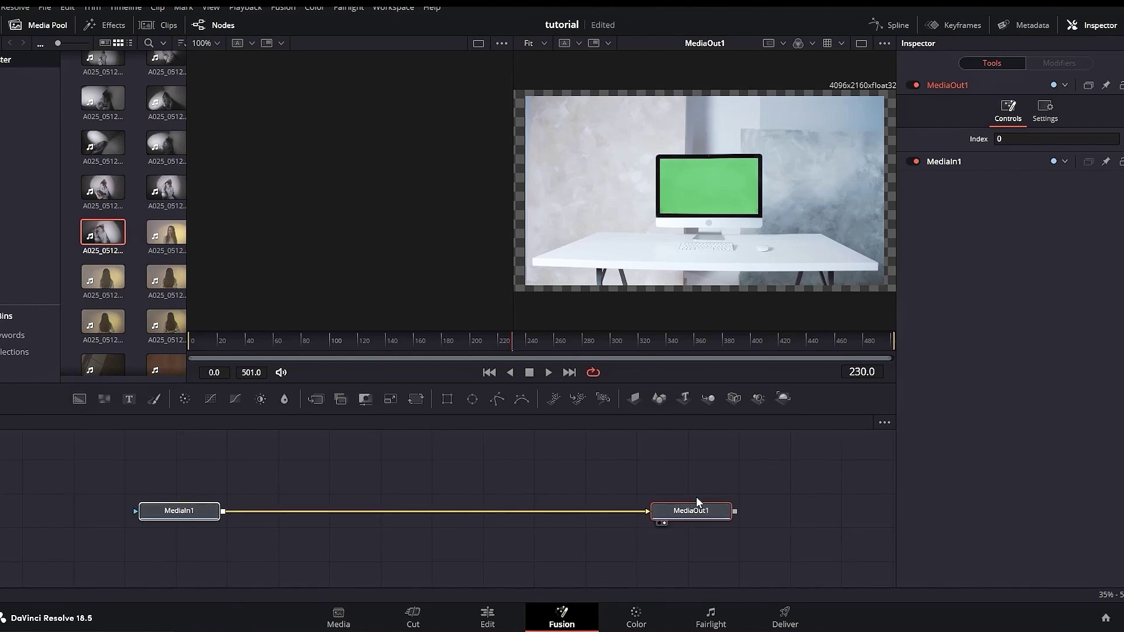
click(807, 470)
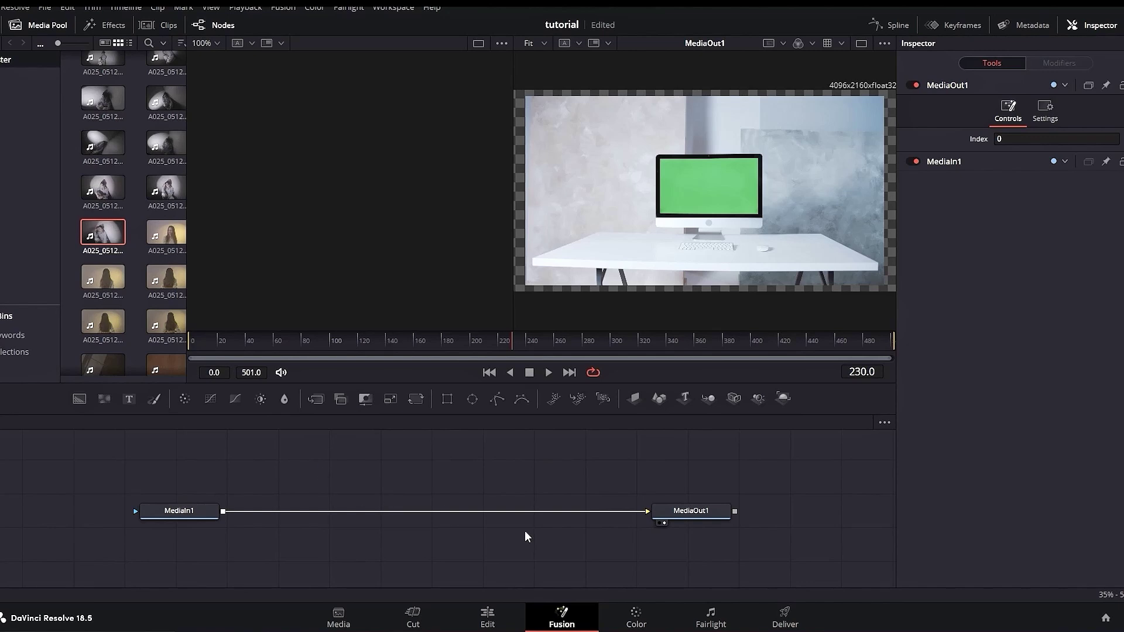
click(174, 515)
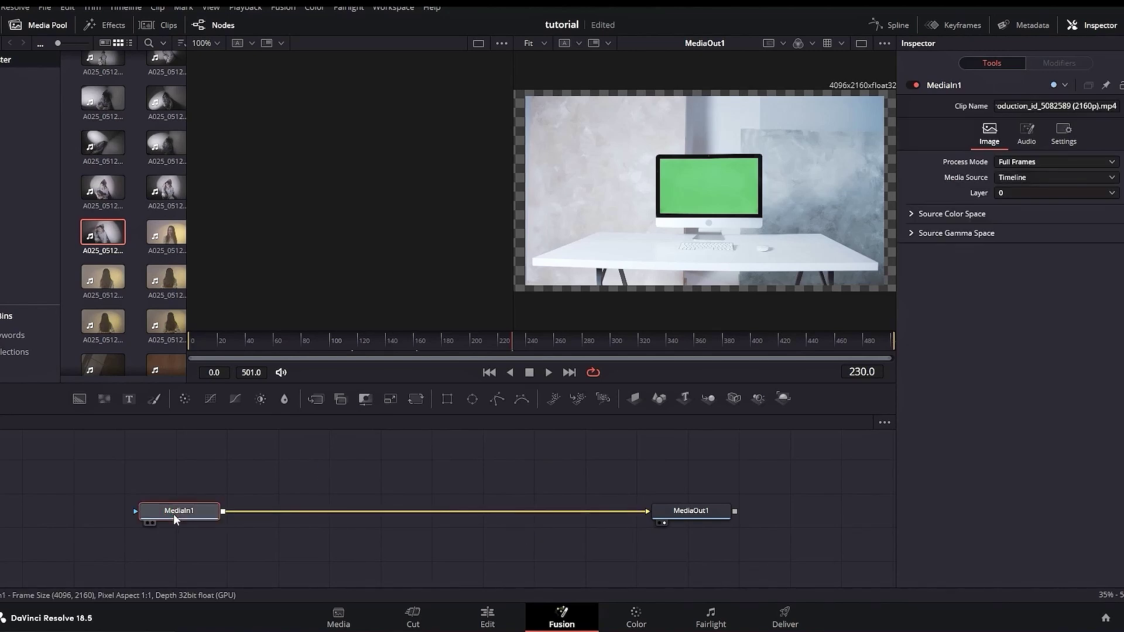
key(1)
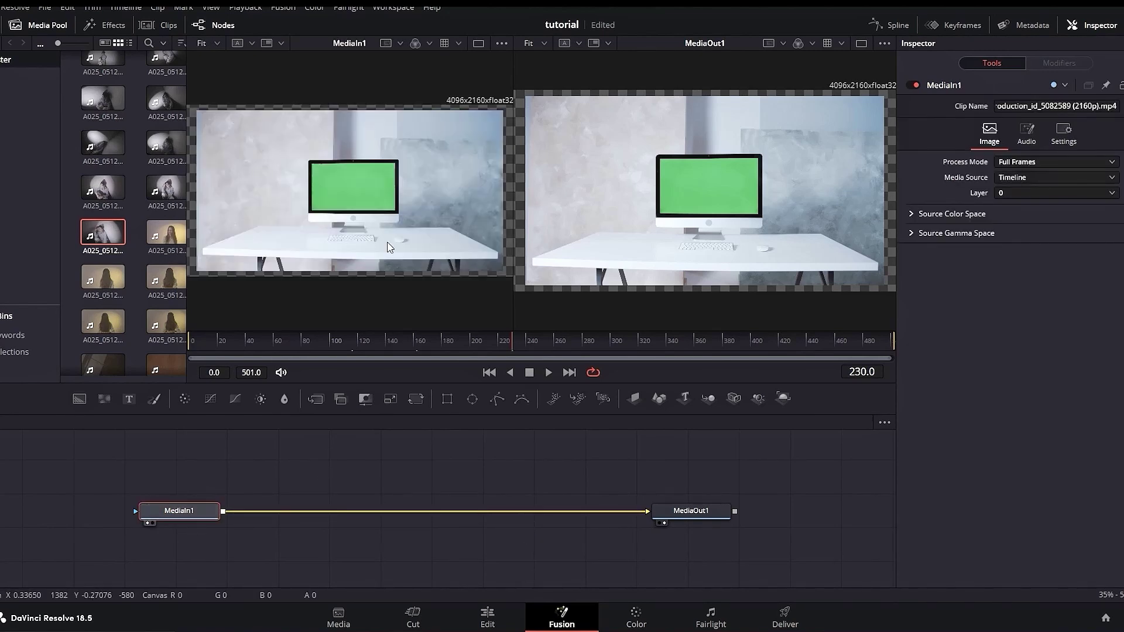
drag(513, 280, 515, 280)
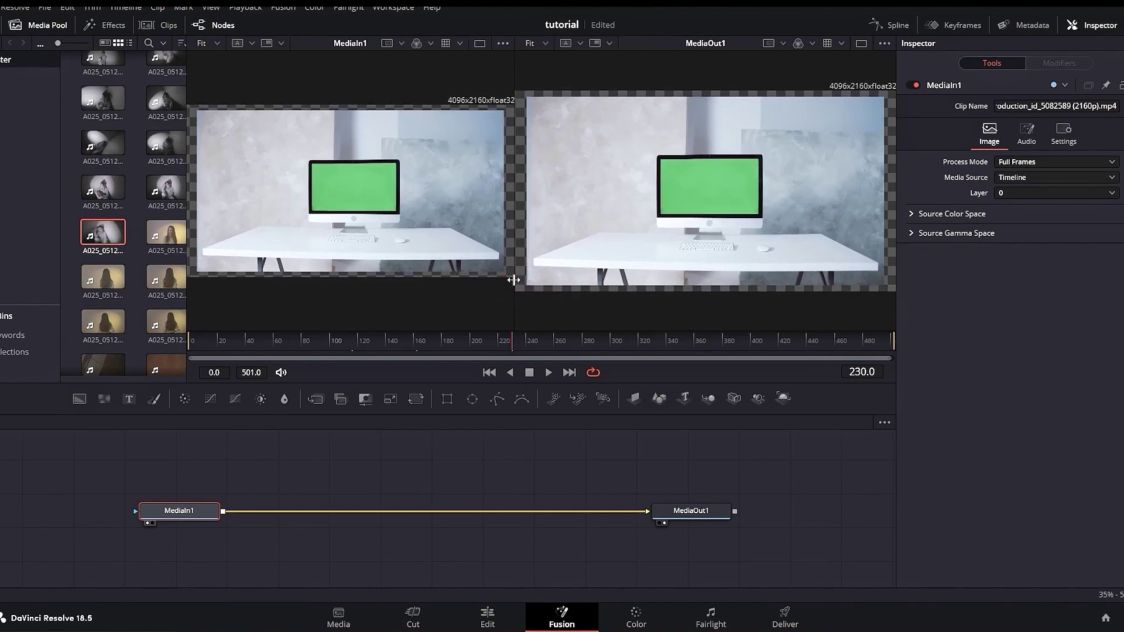
Step: Add A025_05120326_C153.mov from the media pool as a node, connecting MediaIn1 to its input and its output to MediaOut1
drag(96, 231, 415, 476)
click(439, 510)
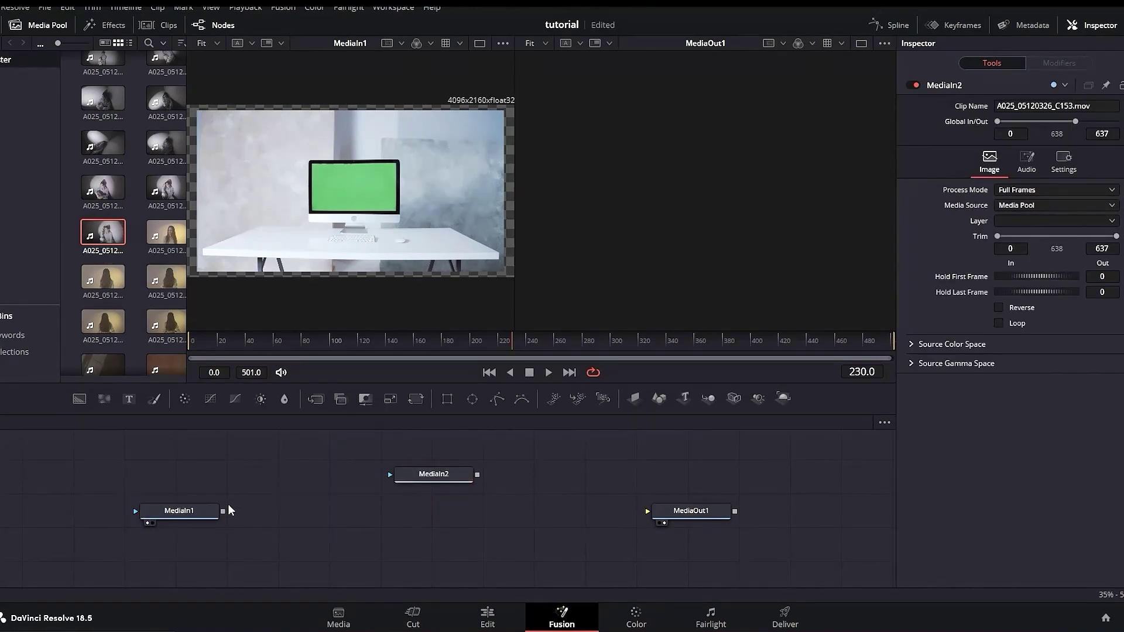
drag(223, 511, 399, 472)
drag(476, 475, 672, 522)
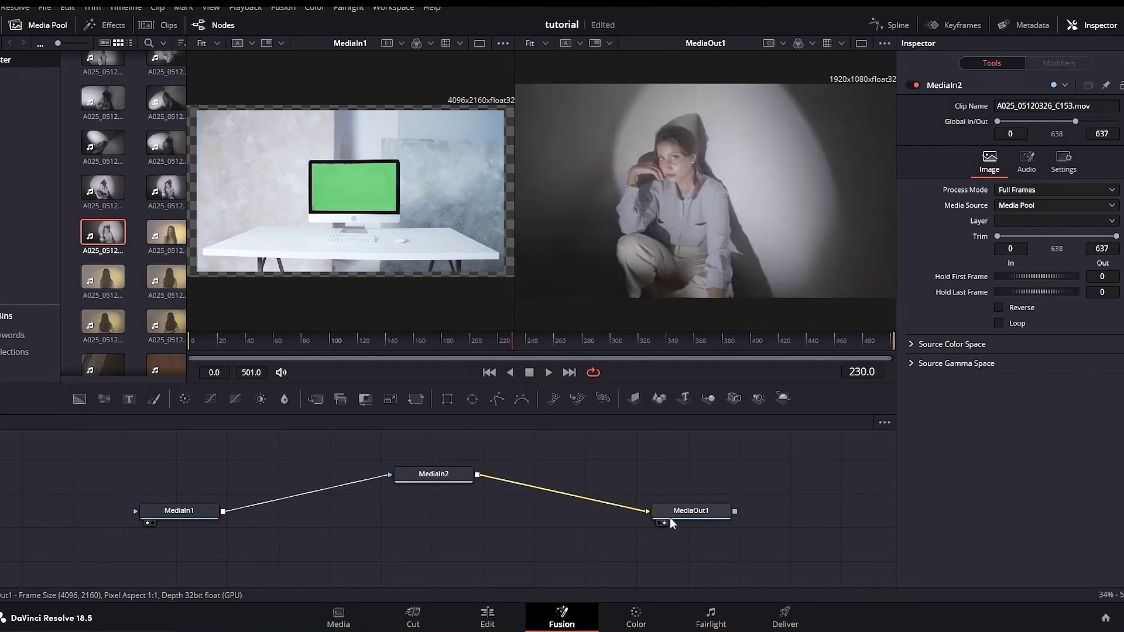
Step: Undo the MediaIn2 wiring so MediaIn1 feeds MediaOut1 directly again
drag(430, 473, 435, 482)
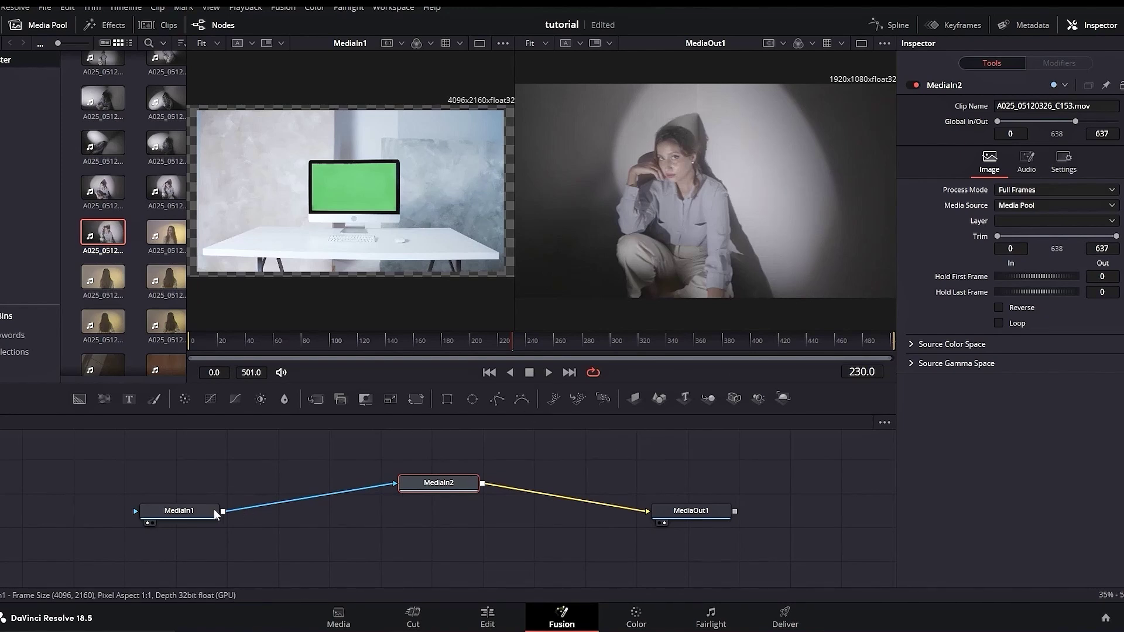
key(ctrl+z)
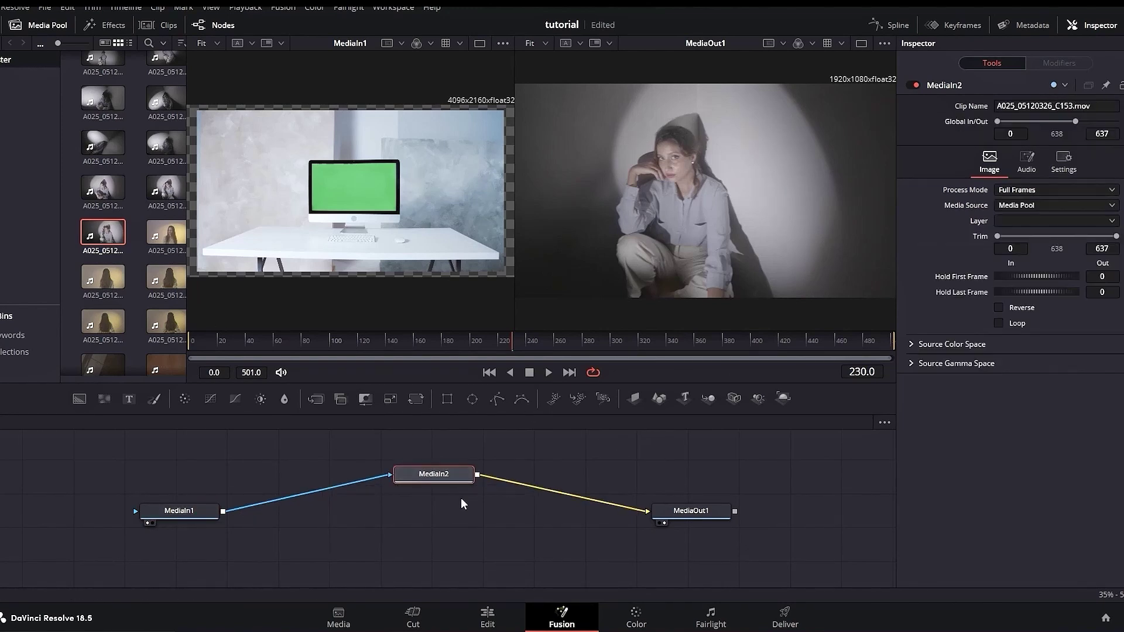
key(ctrl+z)
key(ctrl+z)
key(ctrl+z)
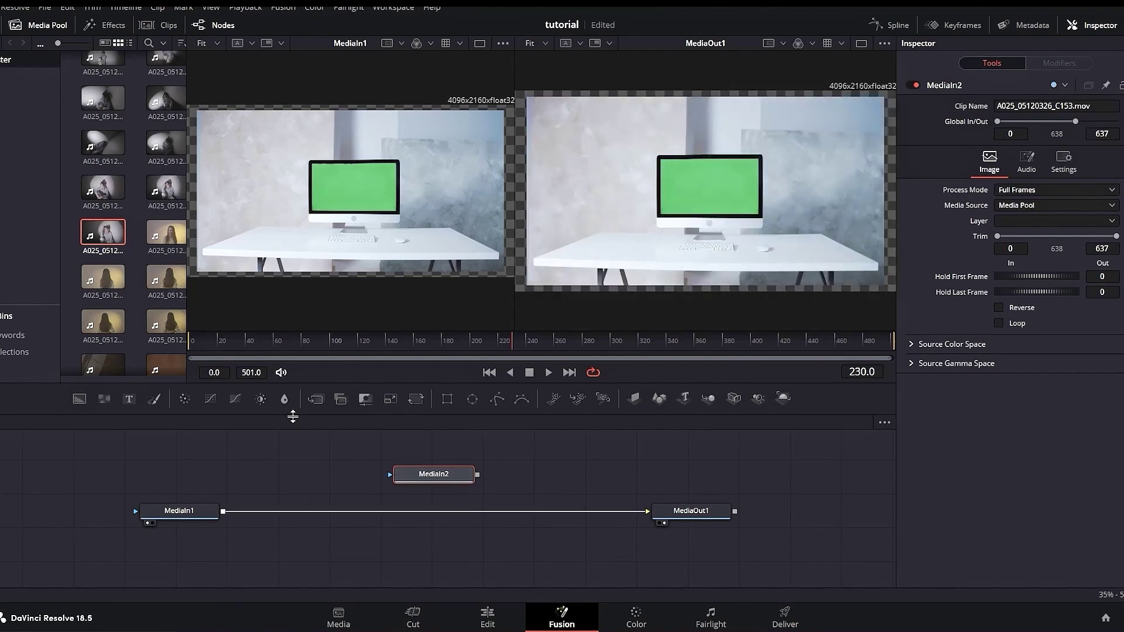
Step: Add a Merge node, move MediaIn2 aside, and replace the direct MediaIn1–MediaOut1 link with MediaIn1 through Merge1 to MediaOut1
drag(314, 400, 306, 480)
drag(410, 472, 555, 446)
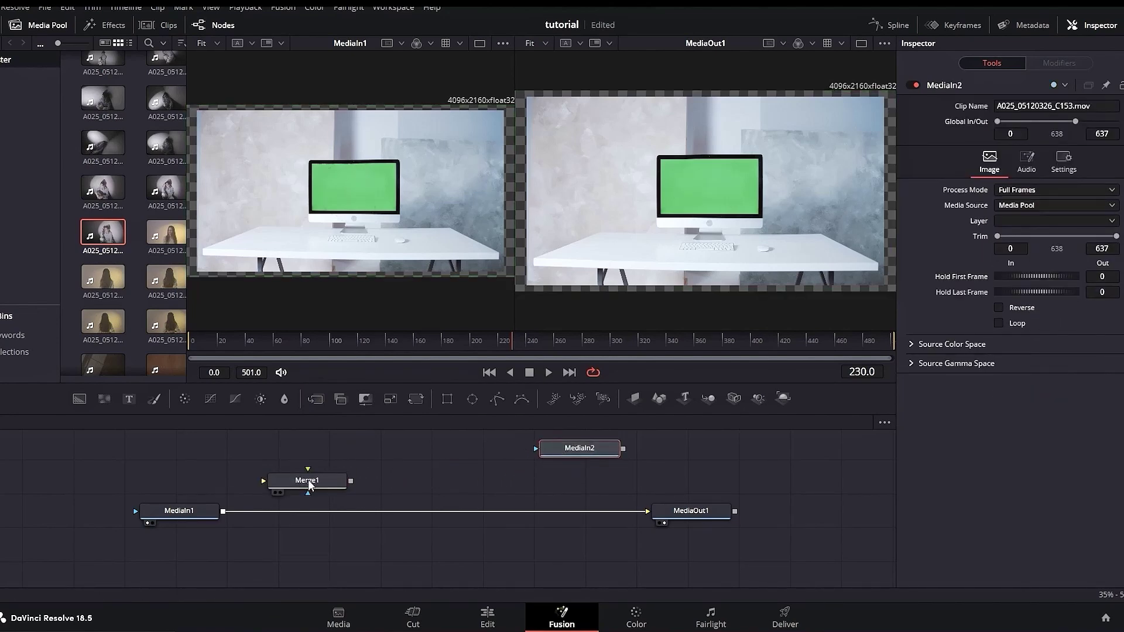
drag(308, 484, 437, 501)
key(Delete)
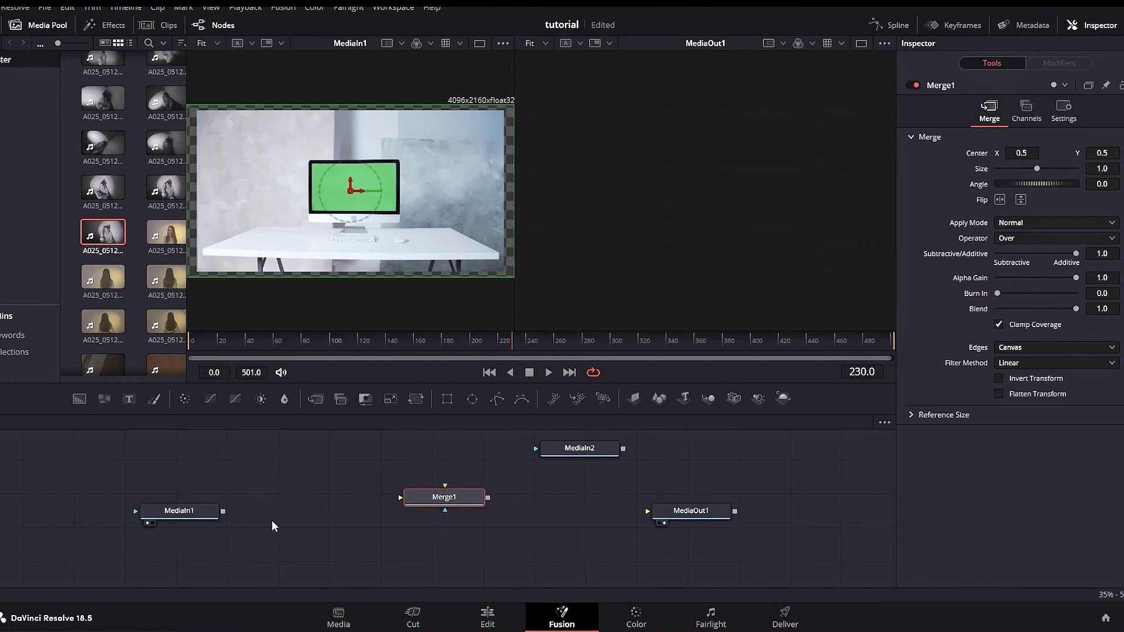
drag(223, 511, 401, 498)
drag(489, 497, 675, 518)
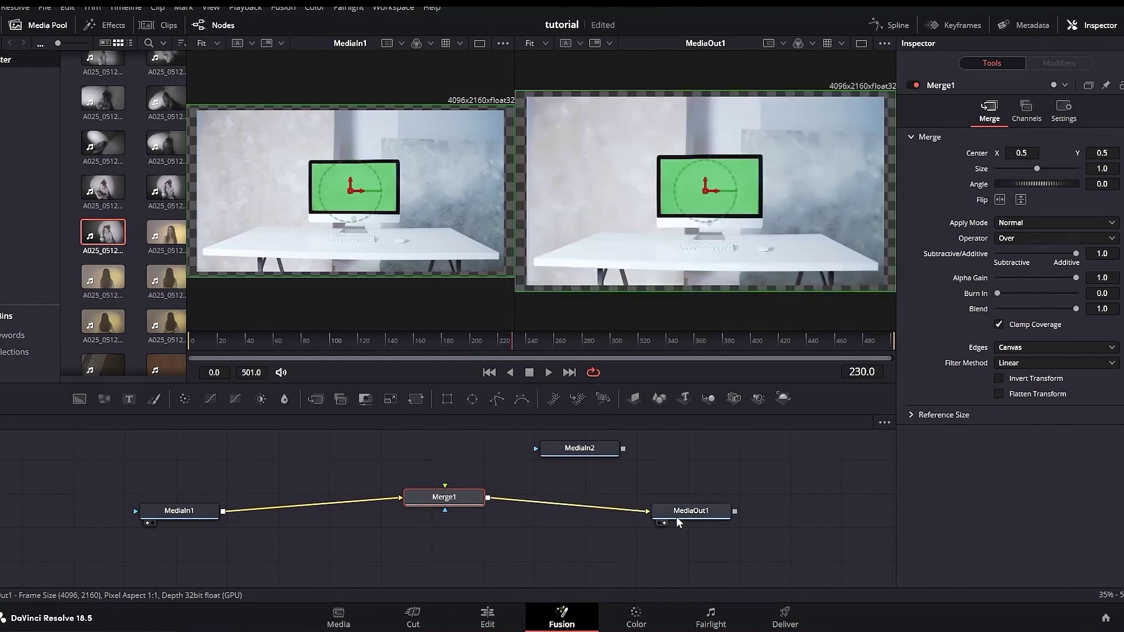
Step: Connect MediaIn2 to Merge1 as foreground, and fit it over the computer screen with size 0.58 and centre X 0.514, Y 0.521
drag(433, 492, 436, 501)
drag(540, 457, 448, 495)
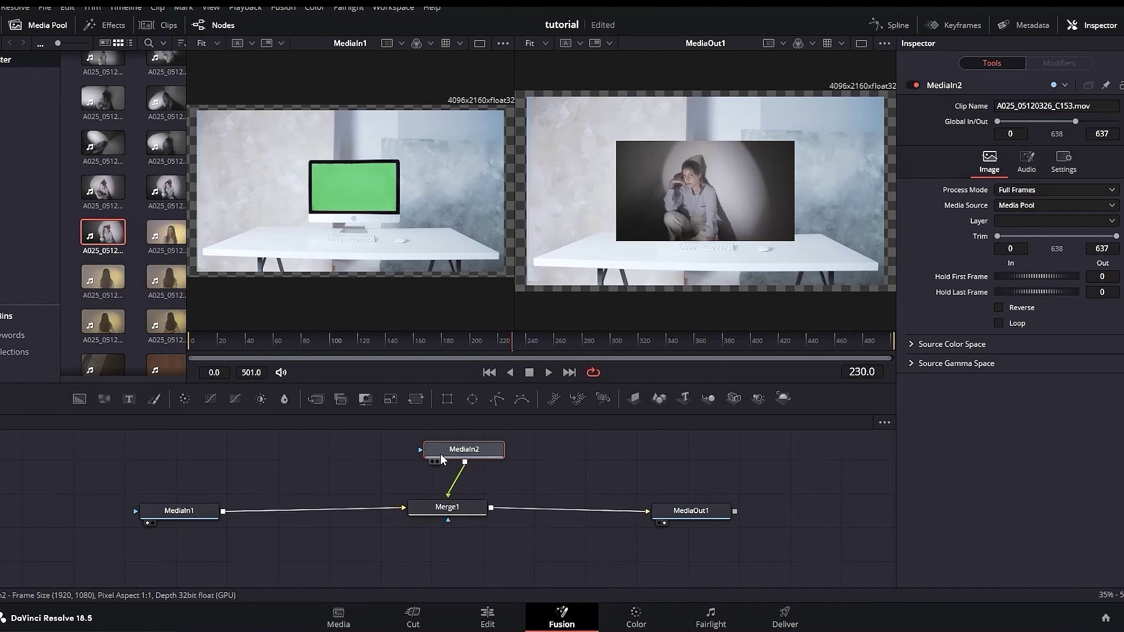
click(463, 511)
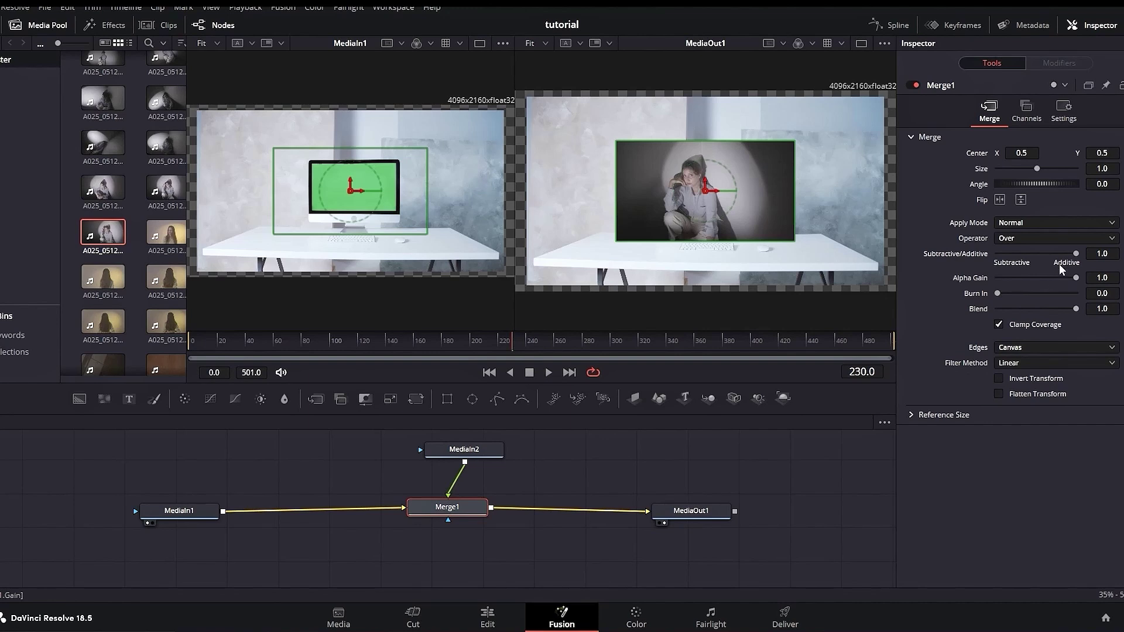
drag(1039, 170, 1021, 176)
drag(351, 189, 356, 186)
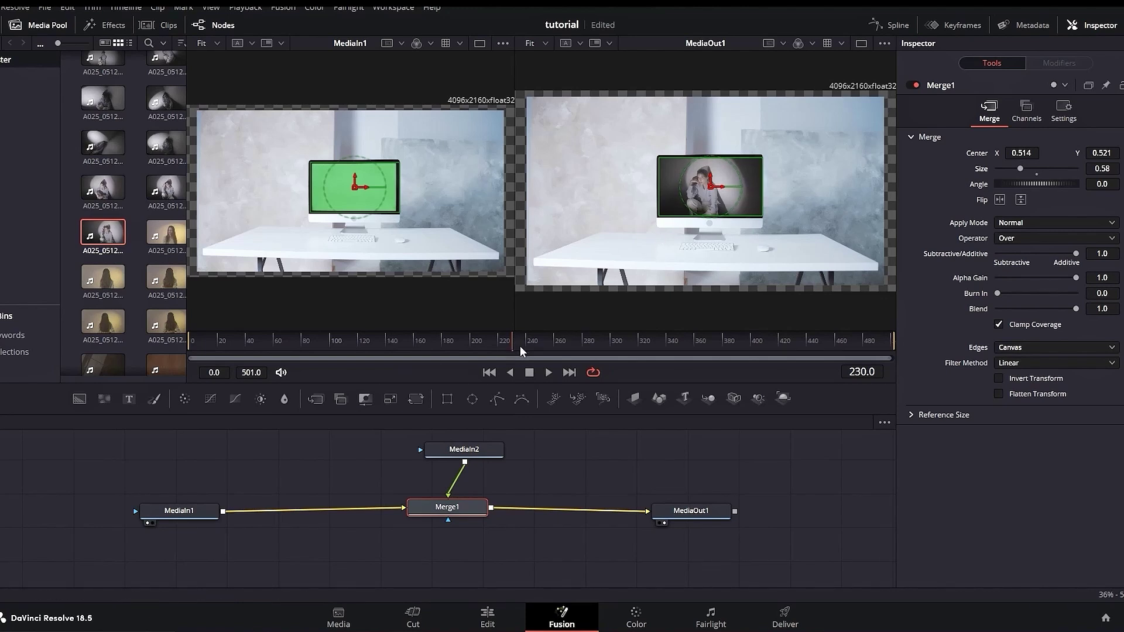
Step: Play the composite from frame 0 and examine how the overlaid clip lines up with the moving screen's edges
click(200, 347)
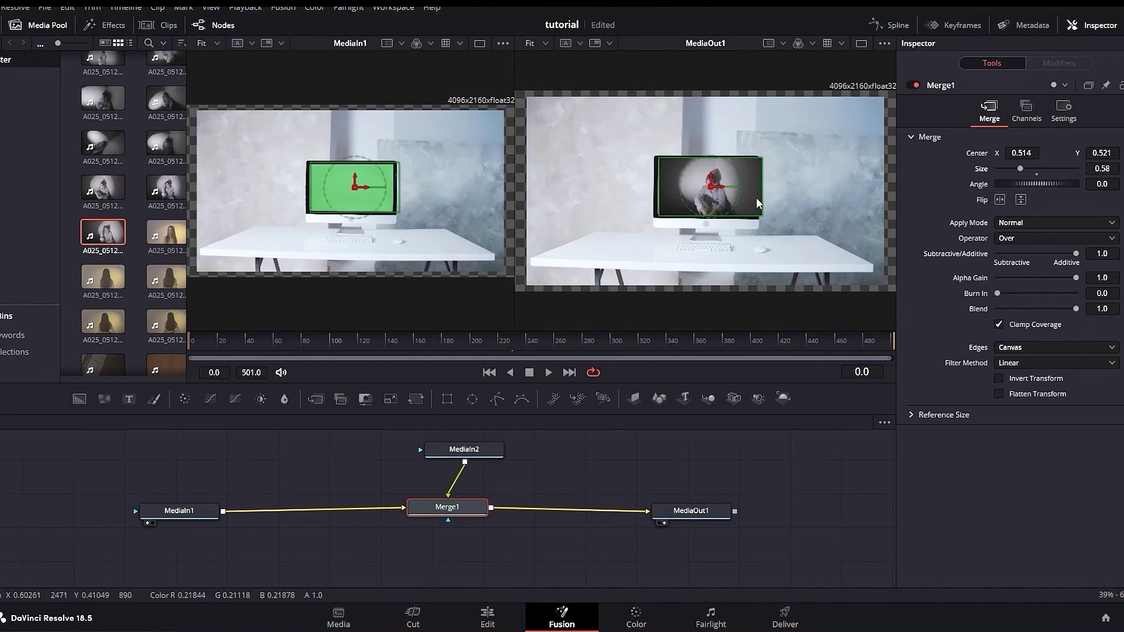
click(464, 449)
key(space)
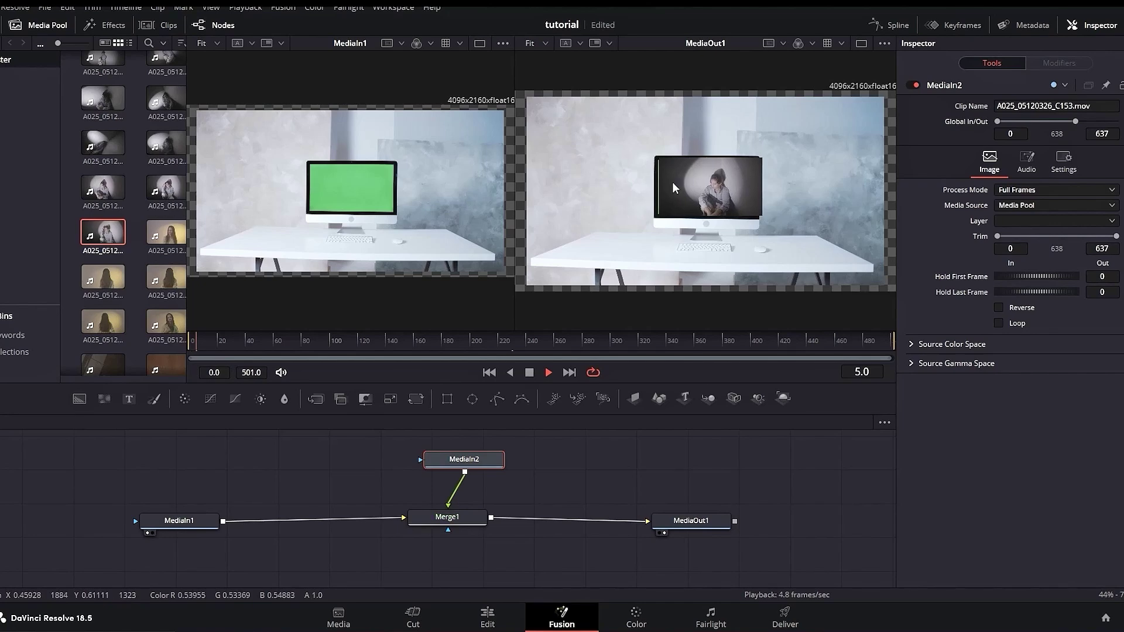
scroll(673, 196, up, 8)
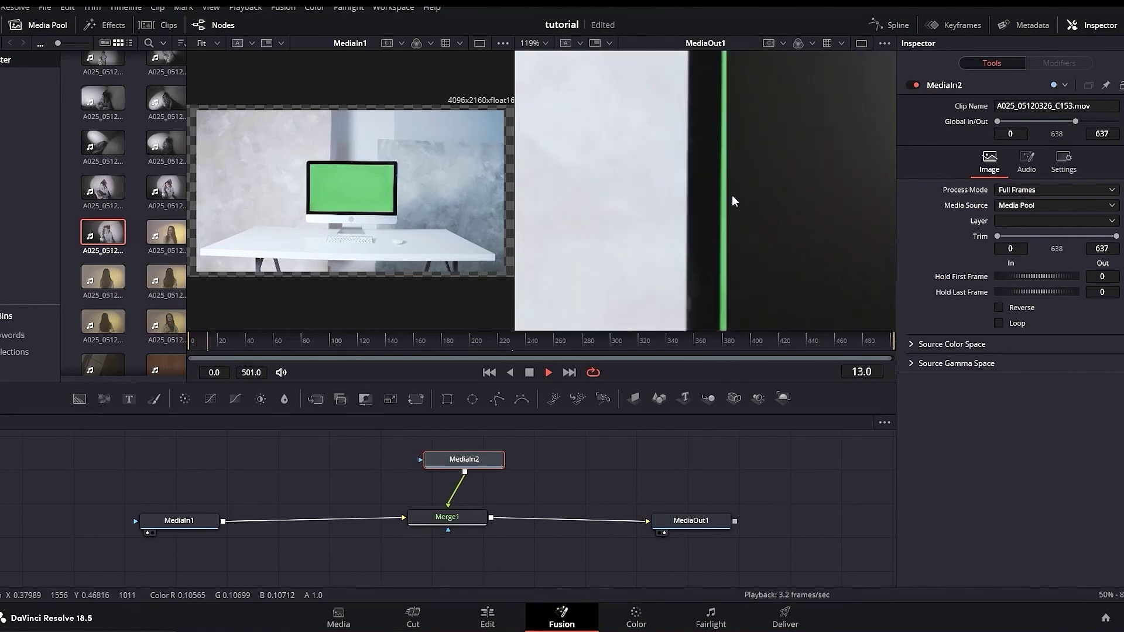
scroll(732, 195, down, 10)
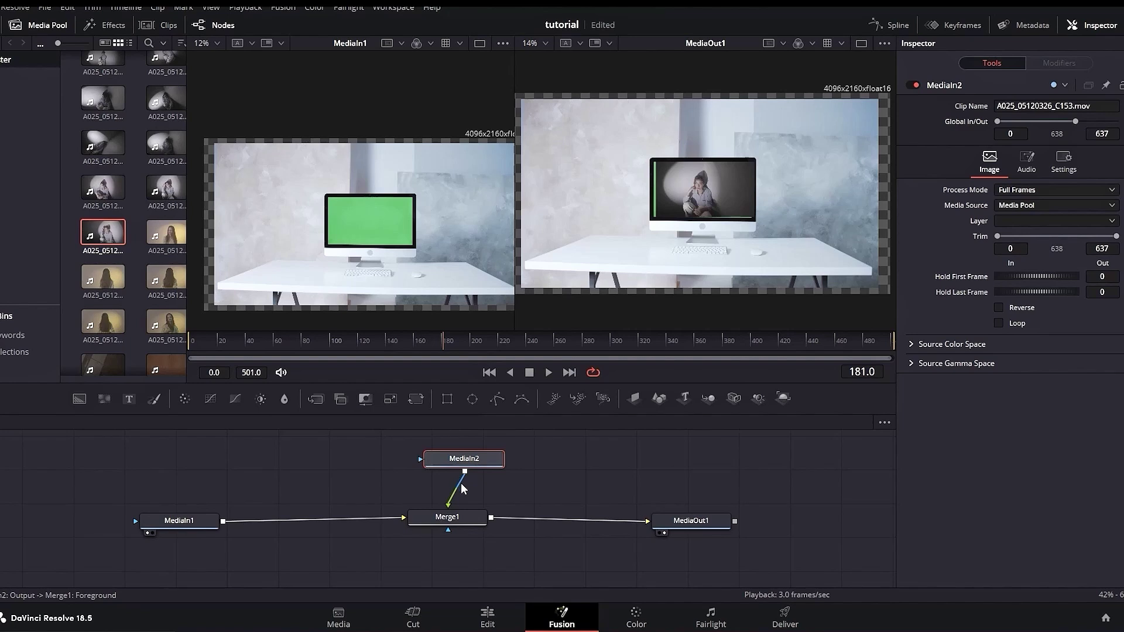
Step: Disconnect MediaIn2 from Merge1, park it above MediaOut1, and shift MediaIn1 slightly upward
drag(451, 499, 715, 460)
drag(192, 526, 195, 522)
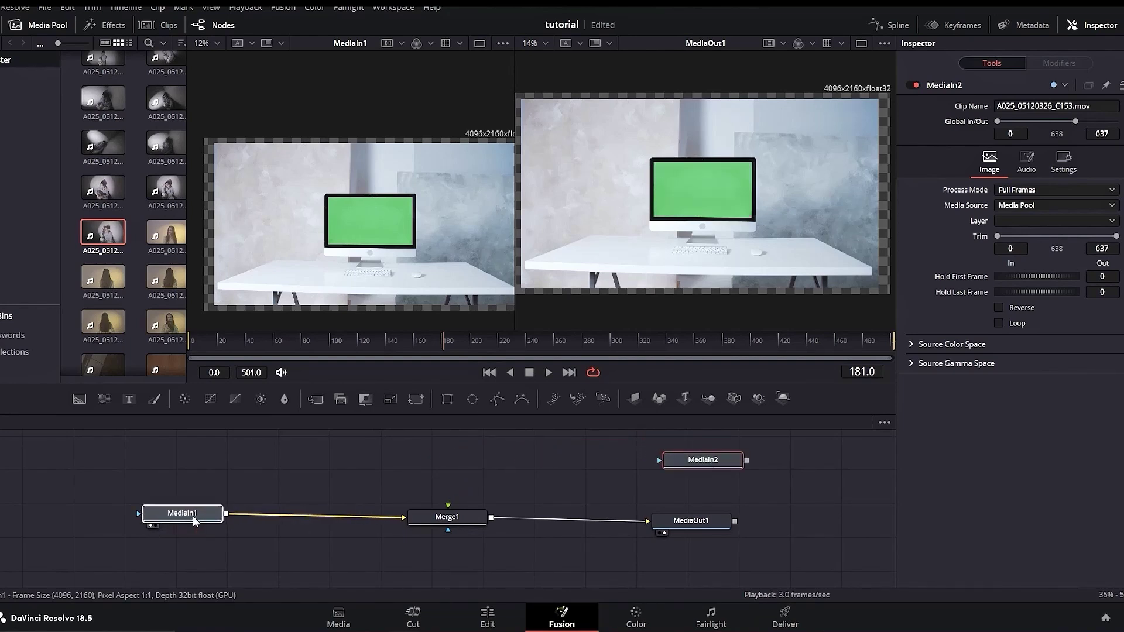
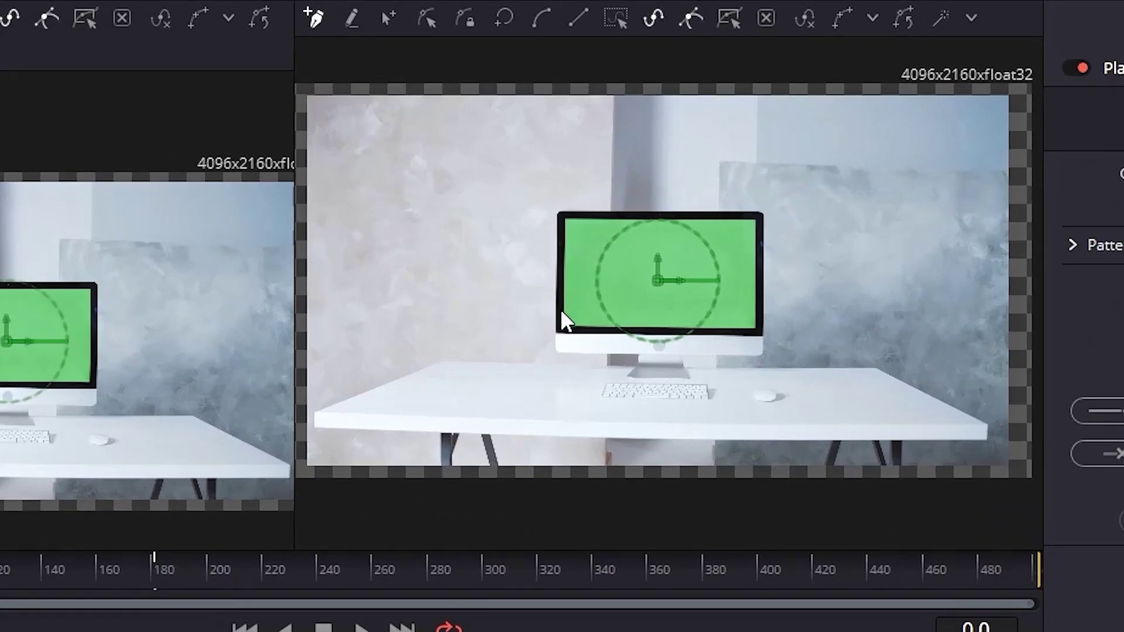
Step: Start the planar tracker's polygon at the green screen's lower-left corner and add its upper-left corner point
scroll(586, 287, up, 5)
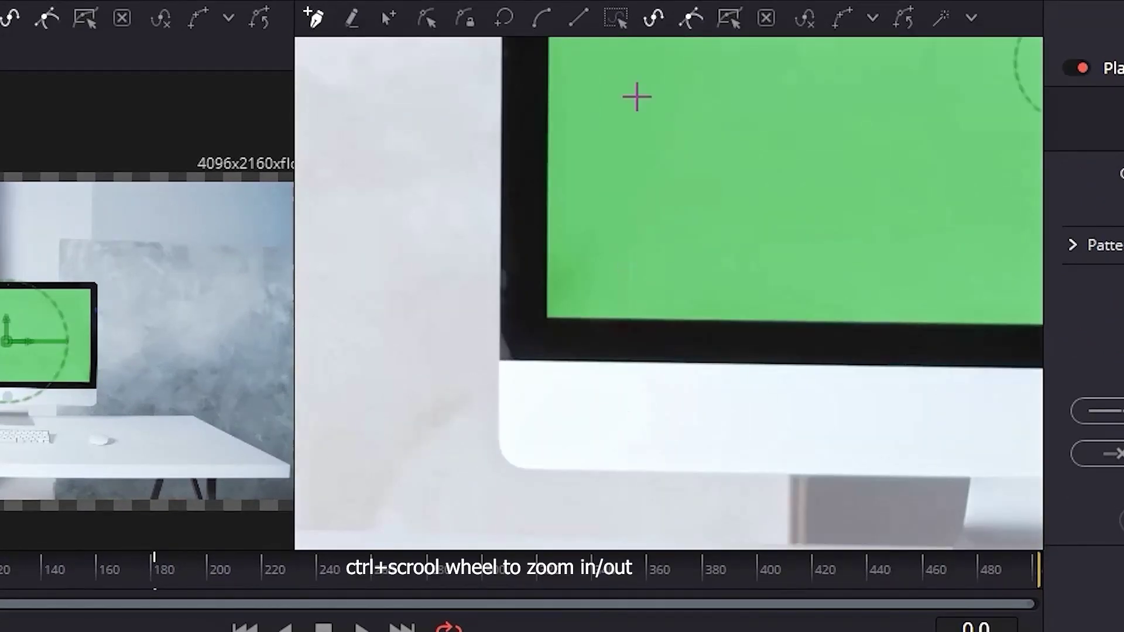
drag(678, 82, 635, 261)
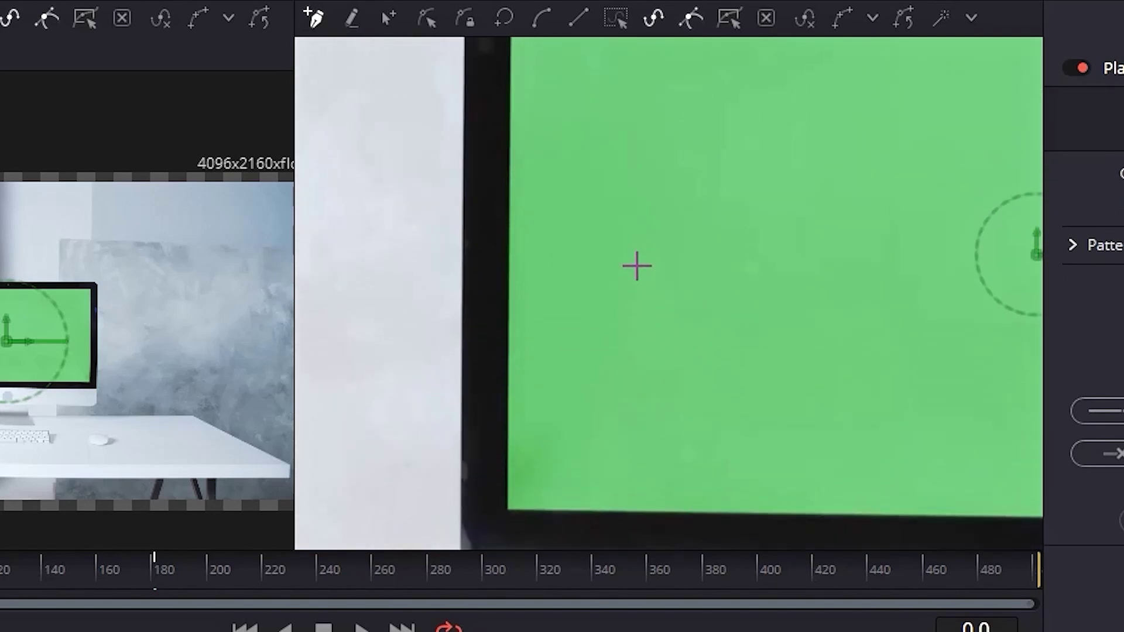
click(509, 509)
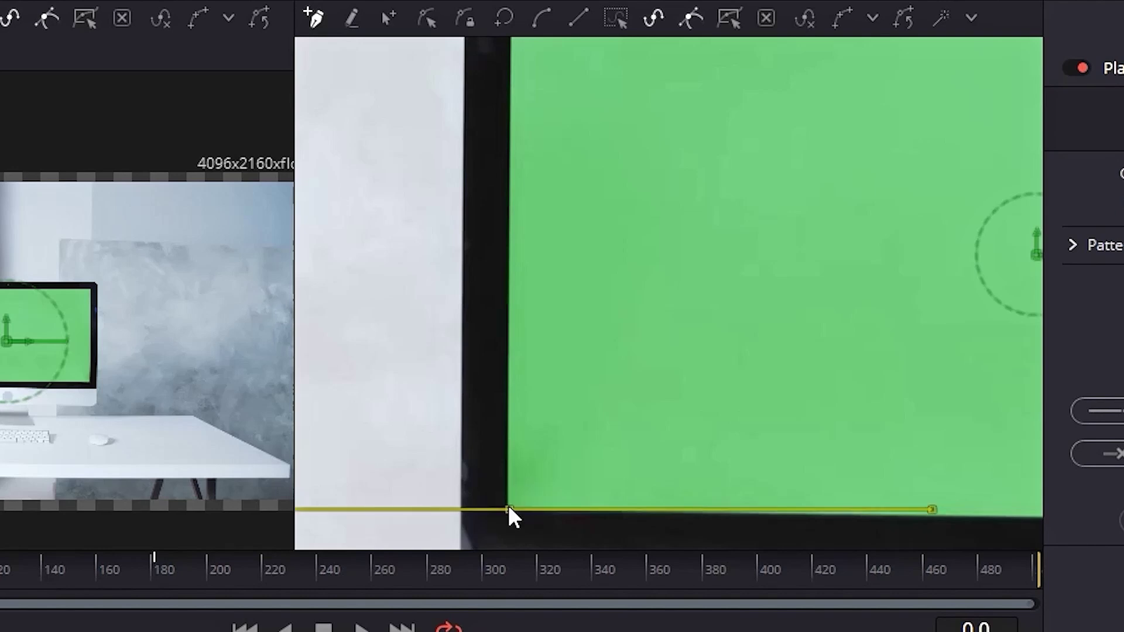
drag(562, 274, 579, 553)
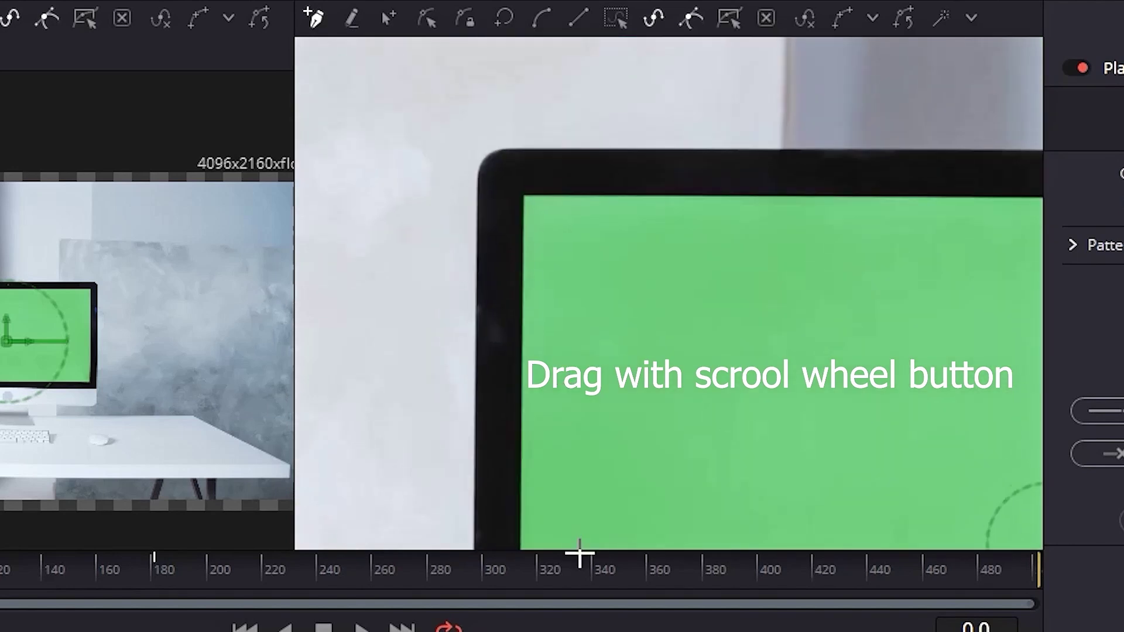
click(530, 198)
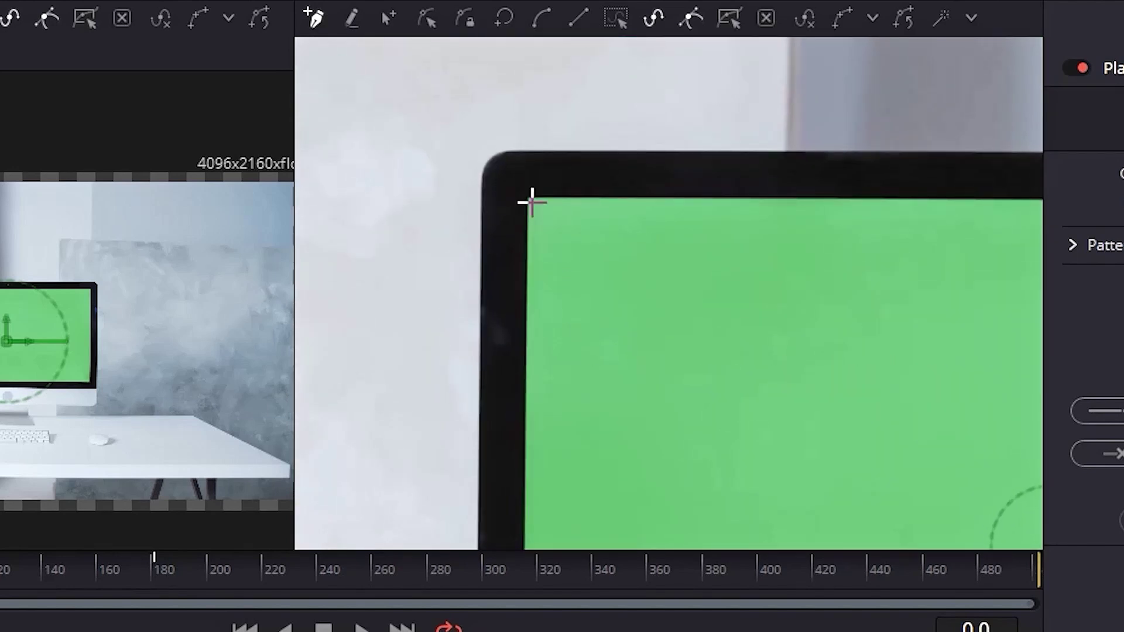
click(528, 398)
Step: Add the tracking polygon's upper-right and lower-right points at the matching corners of the green screen
drag(848, 280, 447, 265)
drag(1006, 318, 718, 284)
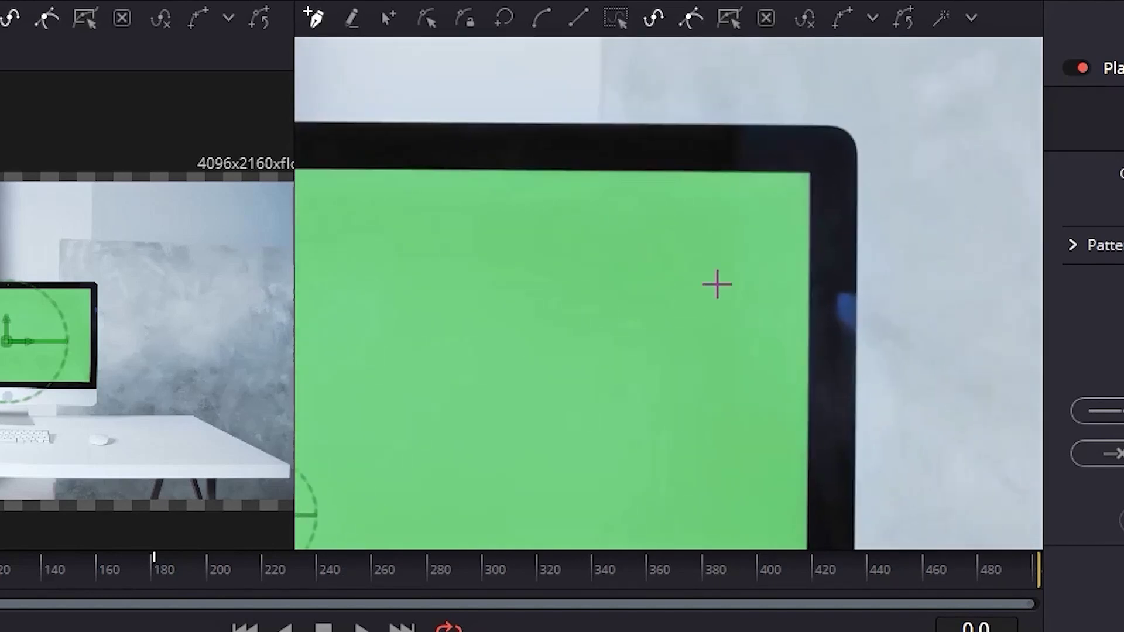
click(810, 173)
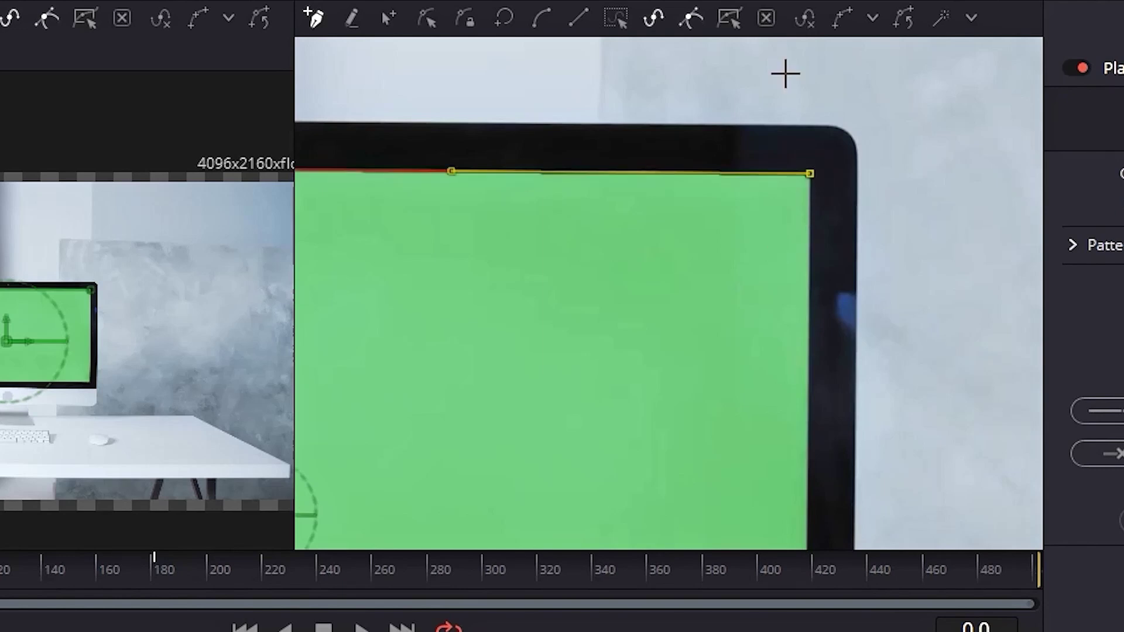
scroll(793, 188, down, 5)
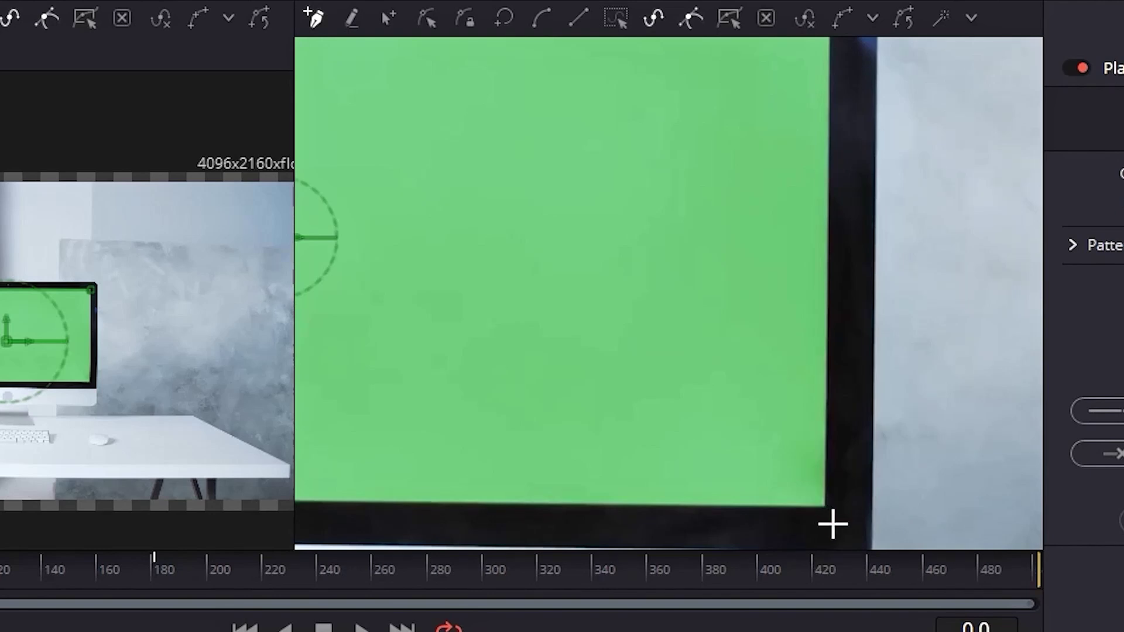
click(825, 505)
Step: Close the tracking polygon at its starting point in the green screen's lower-left corner
drag(690, 446, 936, 383)
scroll(632, 411, left, 5)
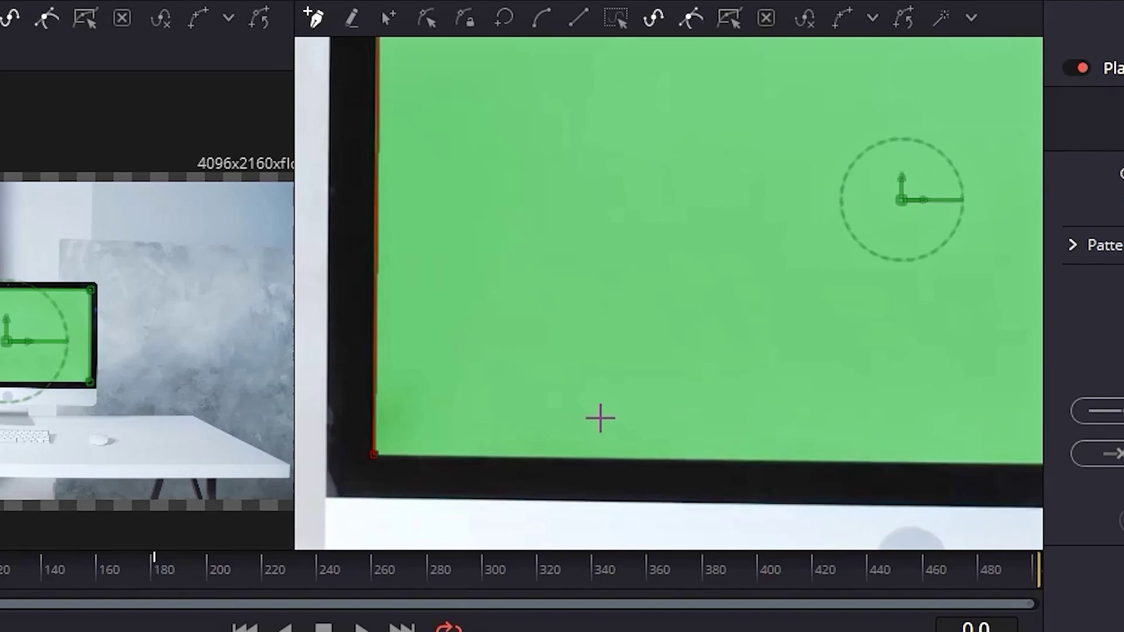
click(374, 456)
click(733, 459)
click(376, 254)
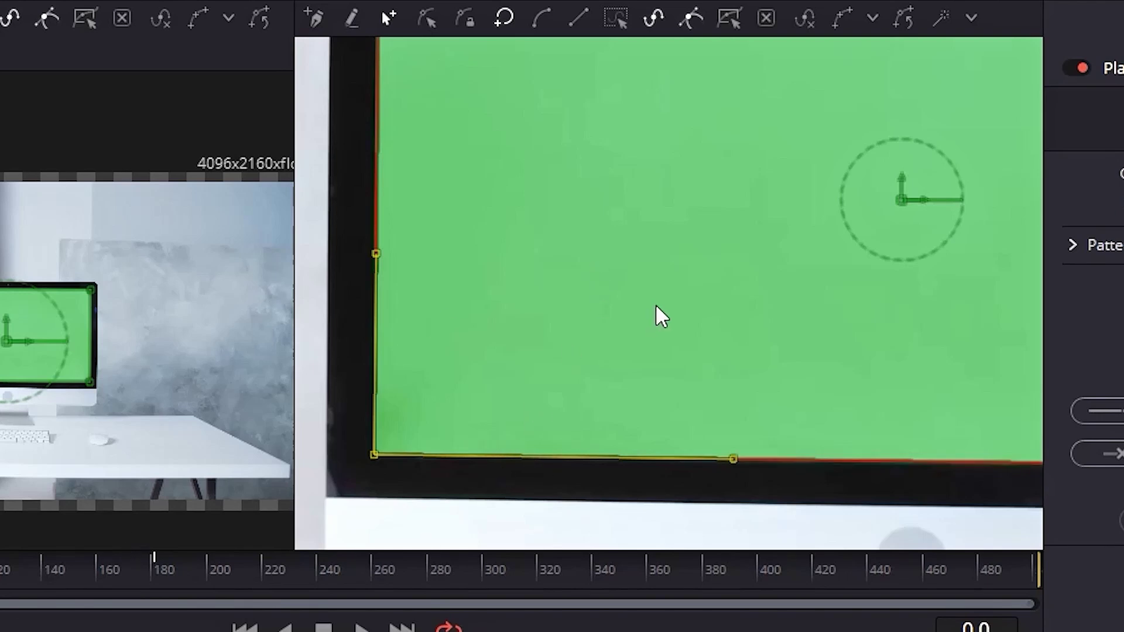
scroll(703, 290, down, 5)
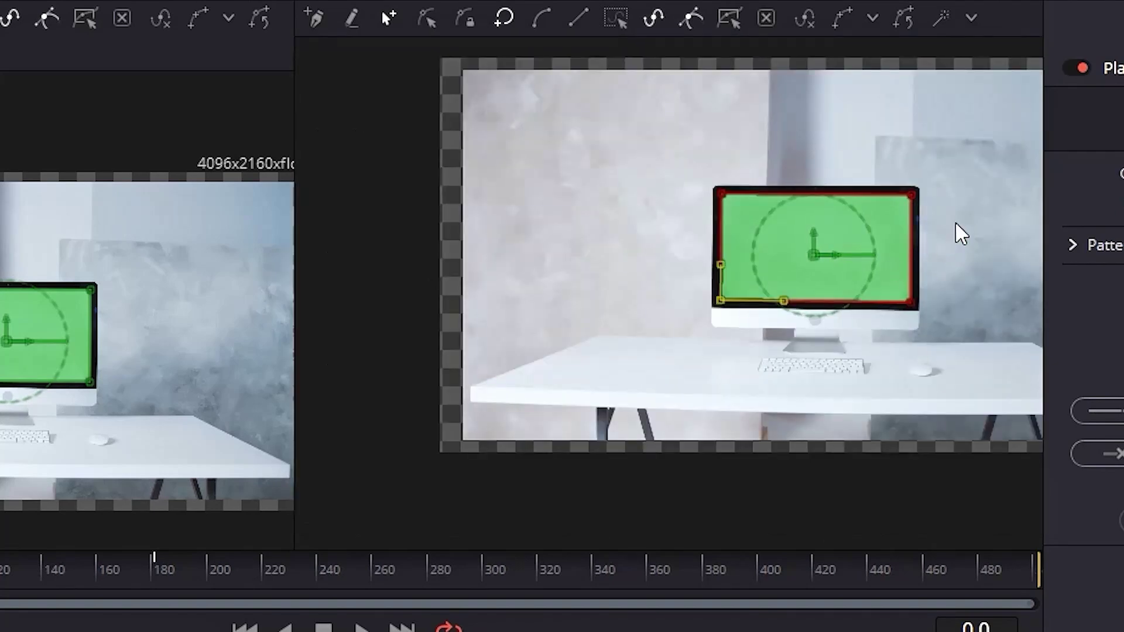
Step: Set PlanarTracker1's reference time to frame 0, go to that frame, and track the green screen forward to the end
drag(961, 233, 819, 287)
scroll(732, 289, up, 2)
drag(836, 142, 864, 92)
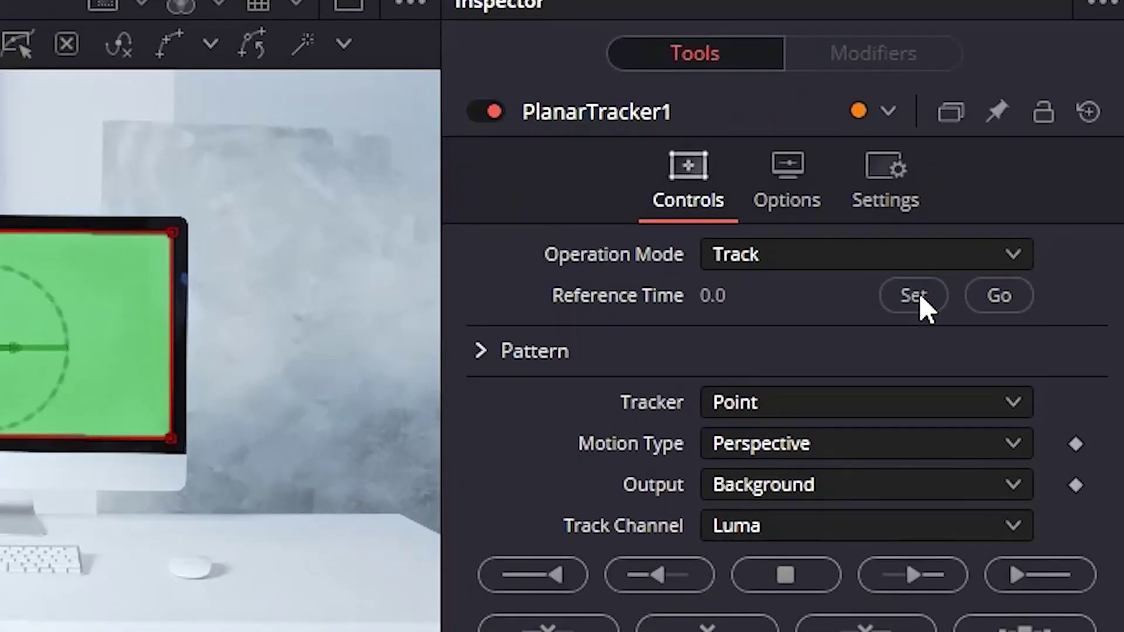
click(920, 297)
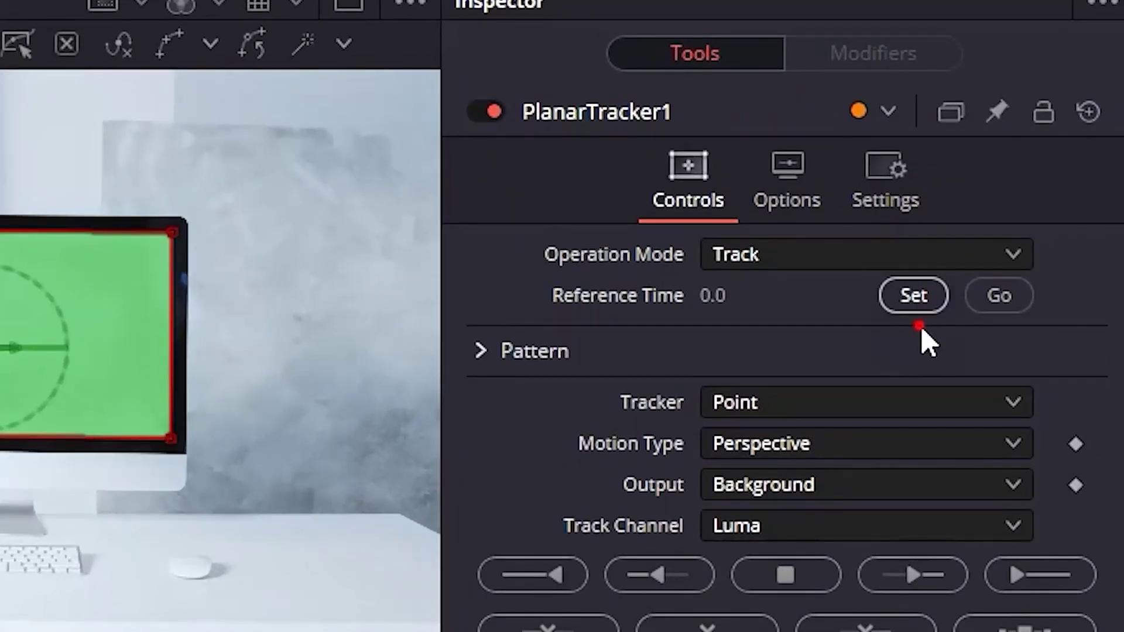
click(1001, 298)
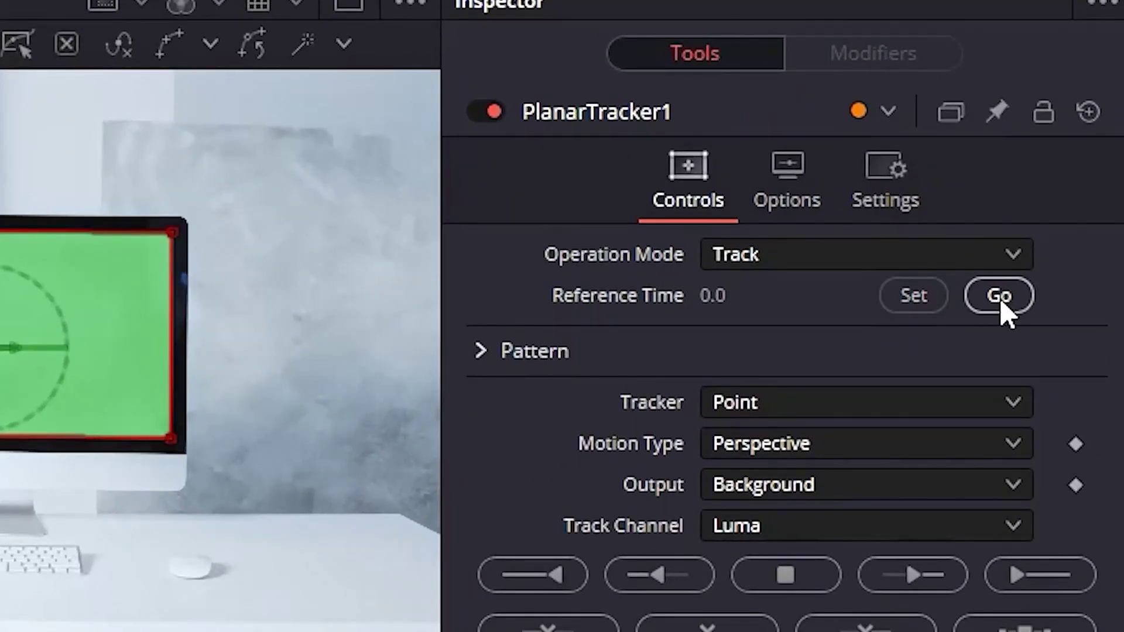
click(1047, 577)
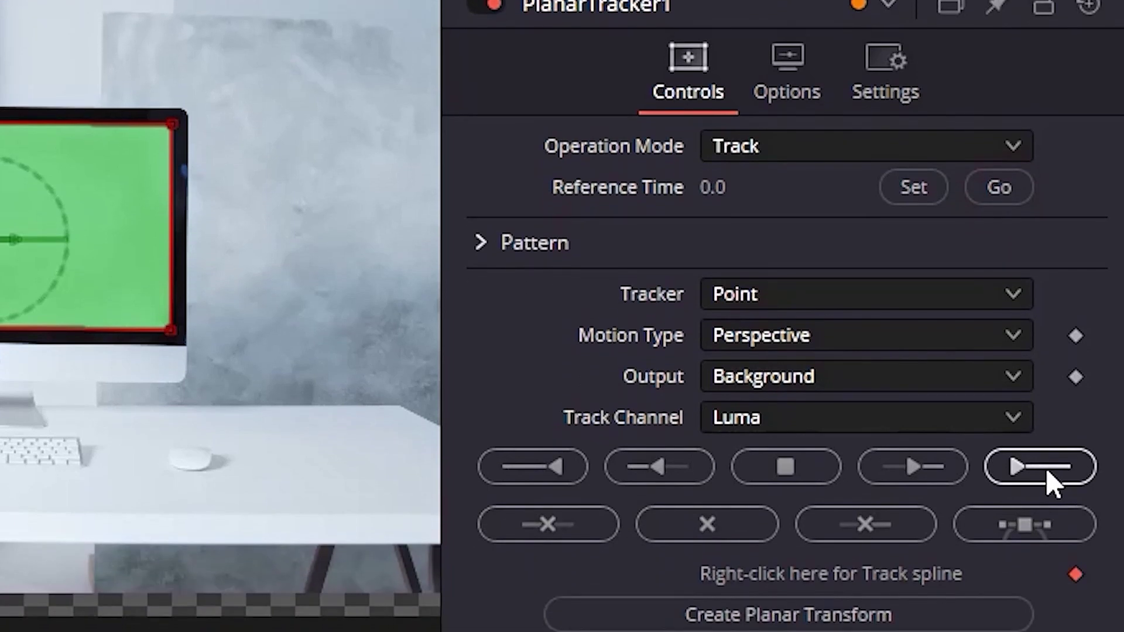
click(1037, 476)
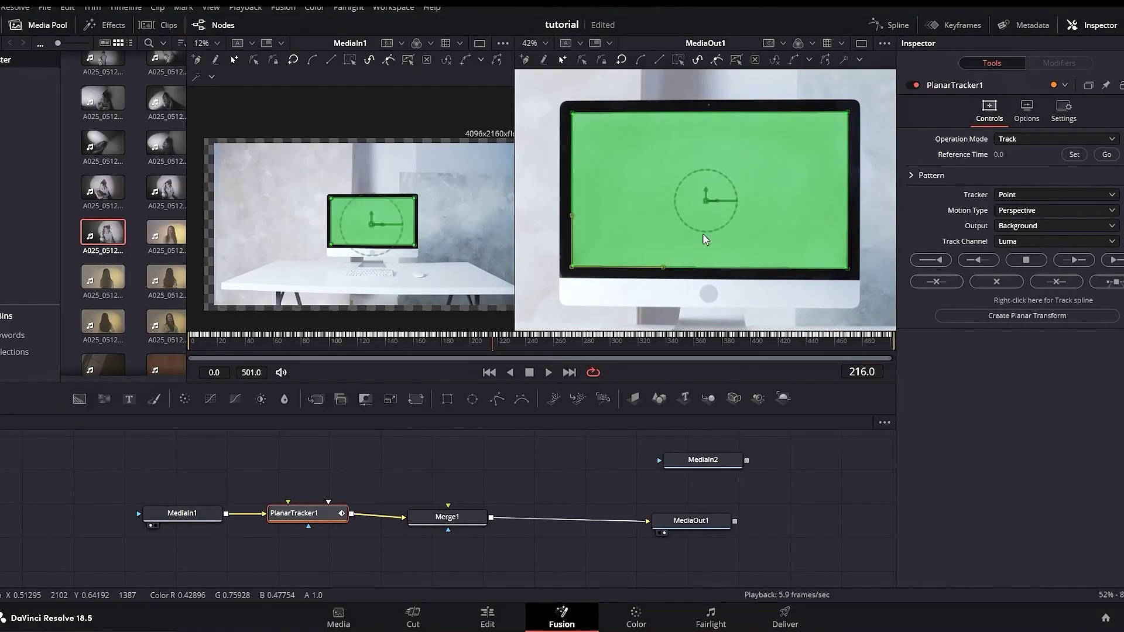
Step: Place MediaIn2 above PlanarTracker1 and connect its output to PlanarTracker1
scroll(469, 471, down, 5)
scroll(433, 476, up, 6)
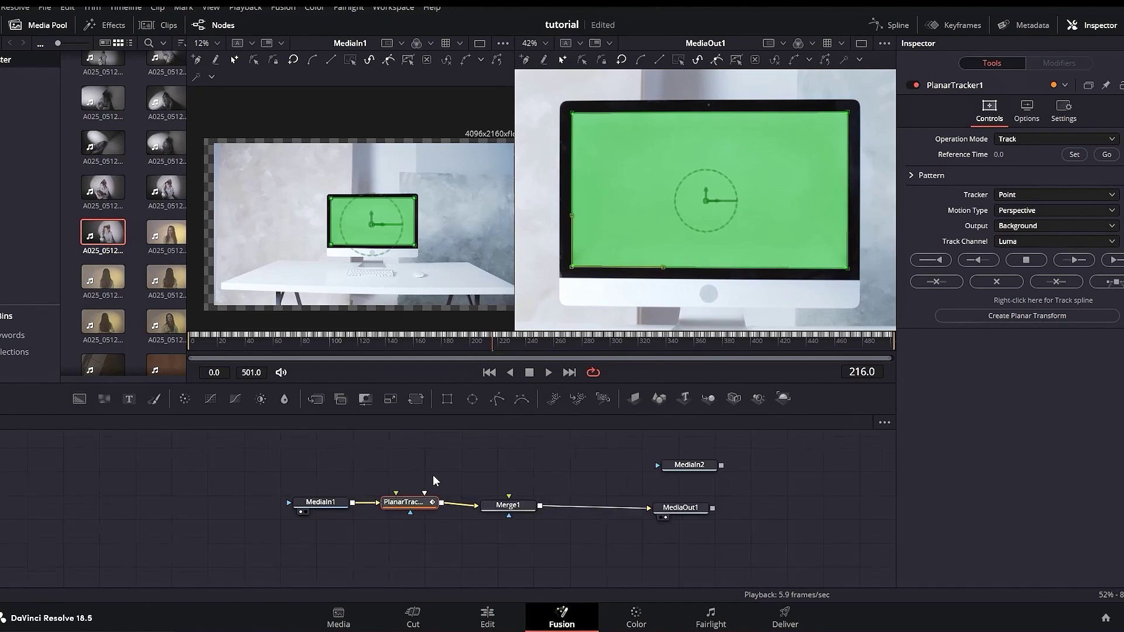
scroll(577, 484, down, 1)
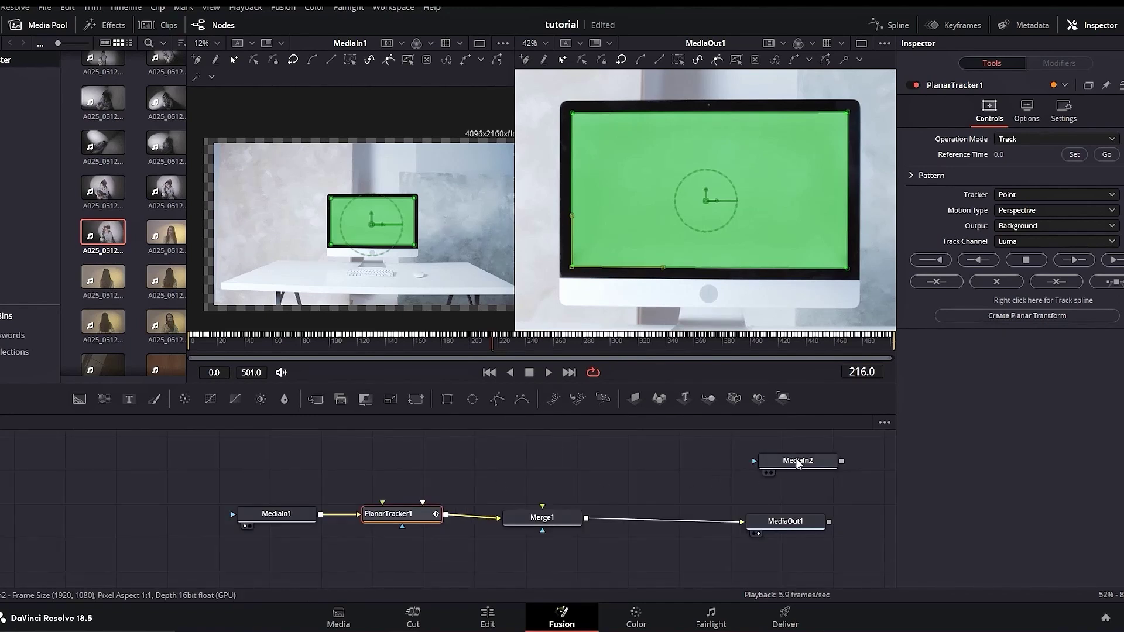
drag(799, 464, 408, 444)
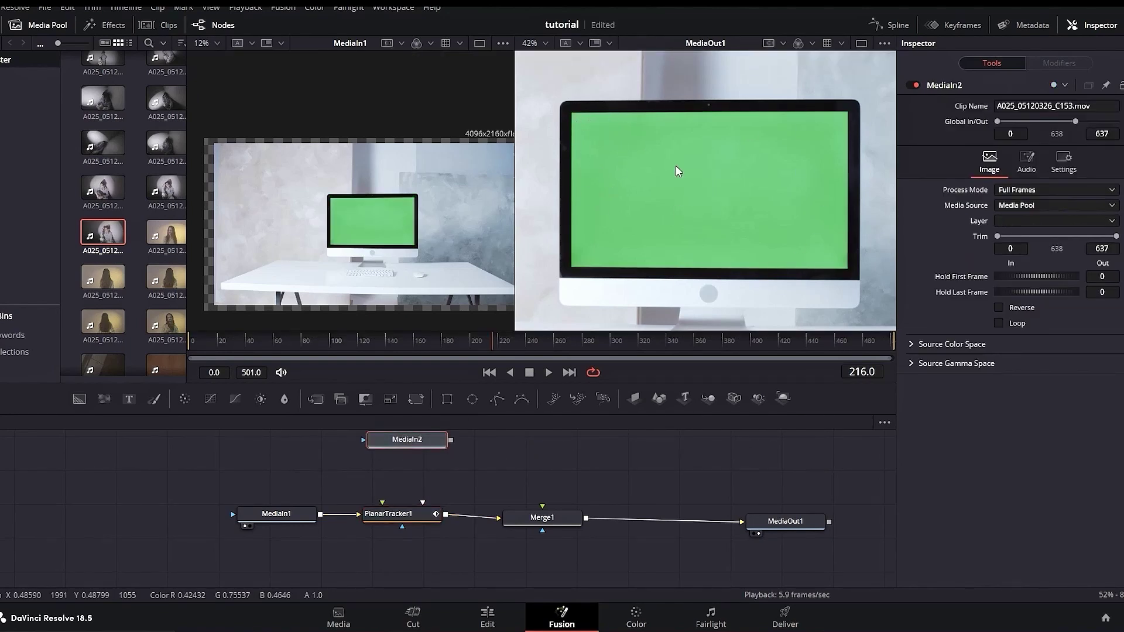
drag(451, 442, 381, 509)
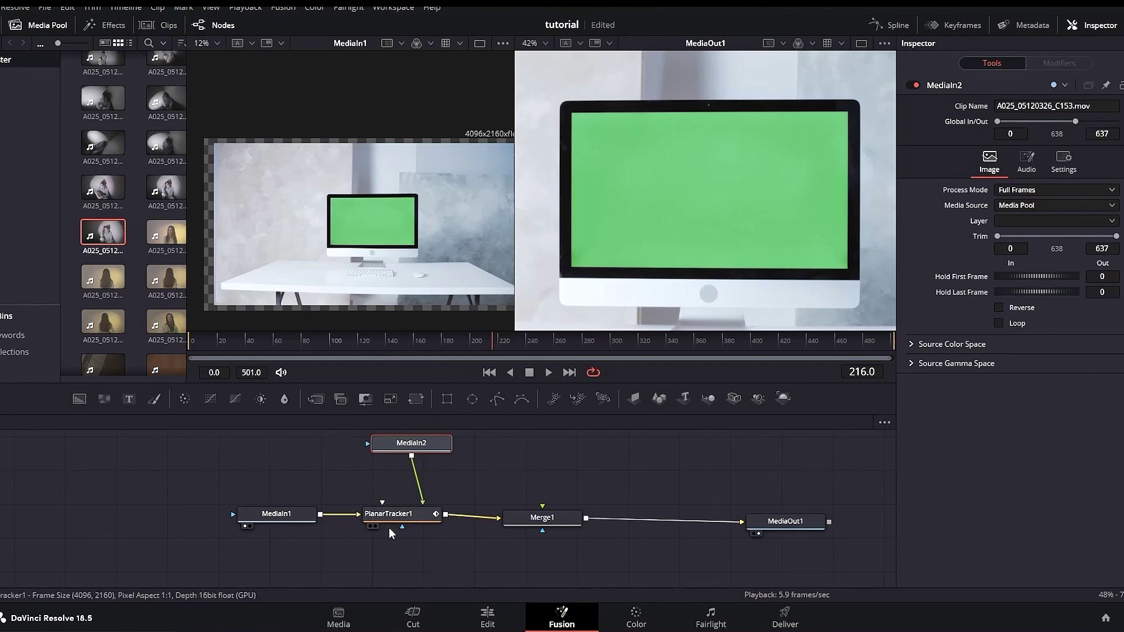
Step: Set PlanarTracker1's operation mode to Corner Pin
click(399, 518)
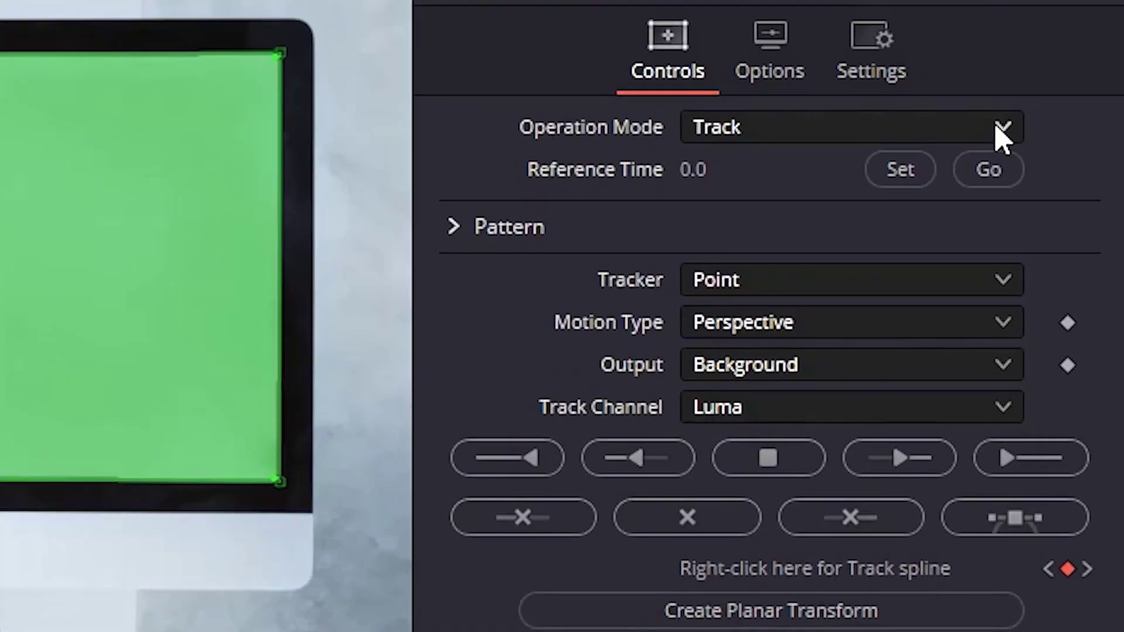
click(1111, 141)
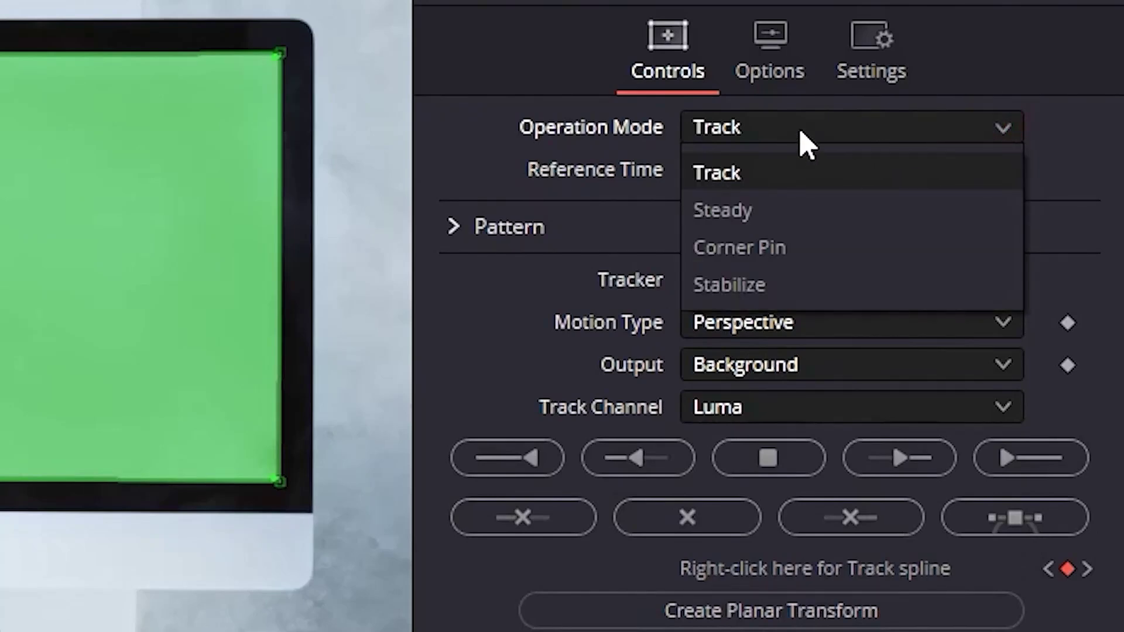
click(814, 258)
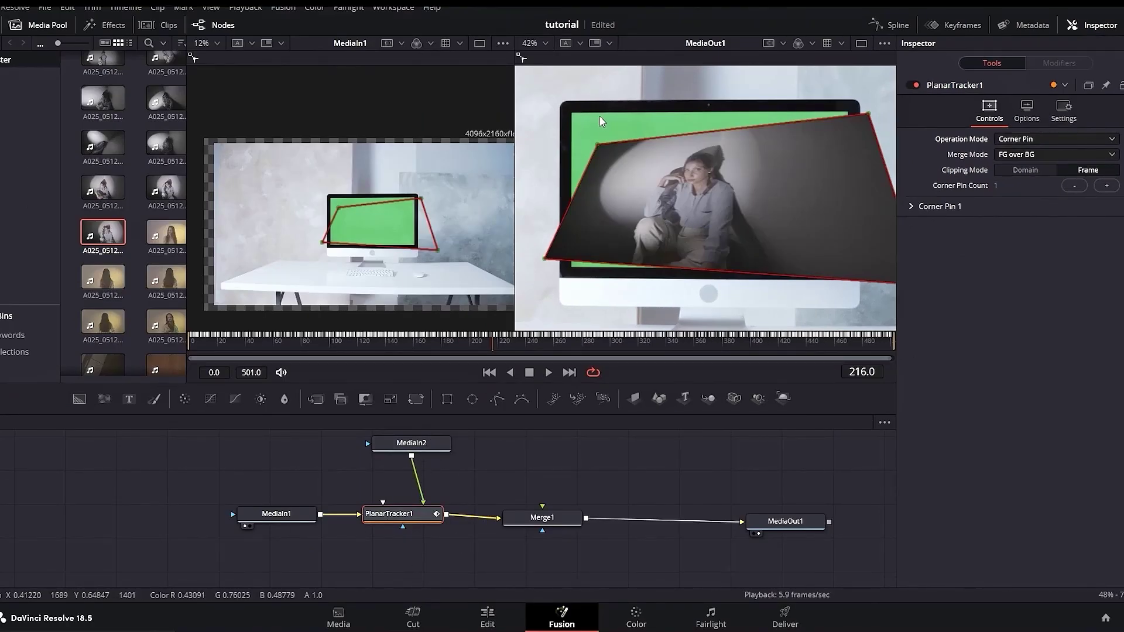
Step: Pin the overlaid clip's upper-left and upper-right corners to the matching corners of the green screen
scroll(586, 122, up, 5)
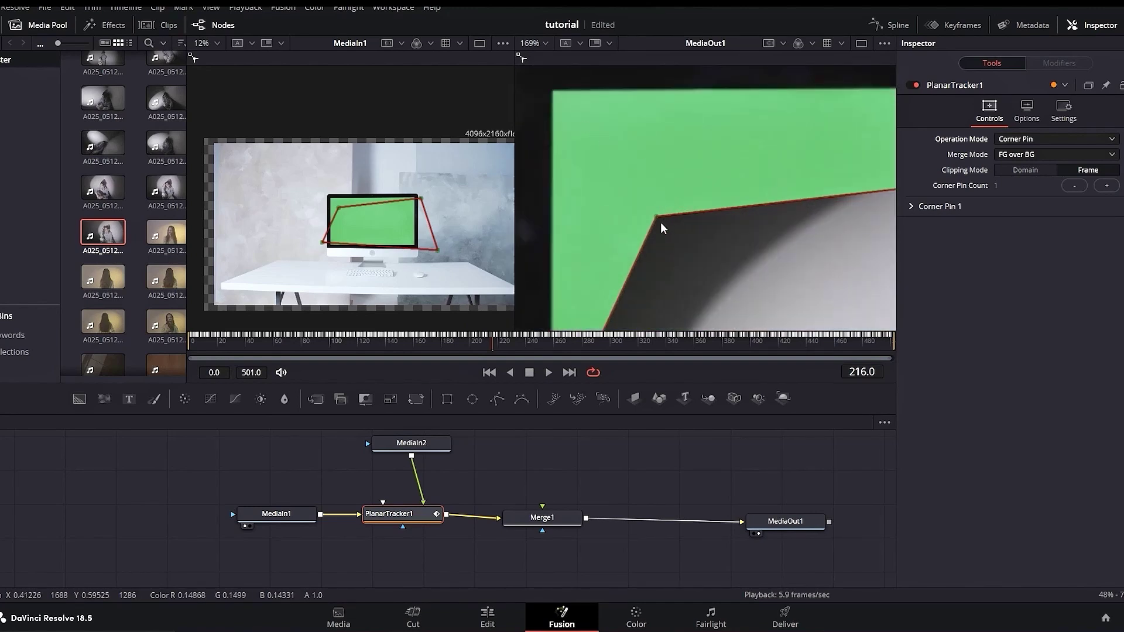
drag(657, 215, 554, 89)
scroll(748, 179, down, 5)
scroll(733, 136, up, 6)
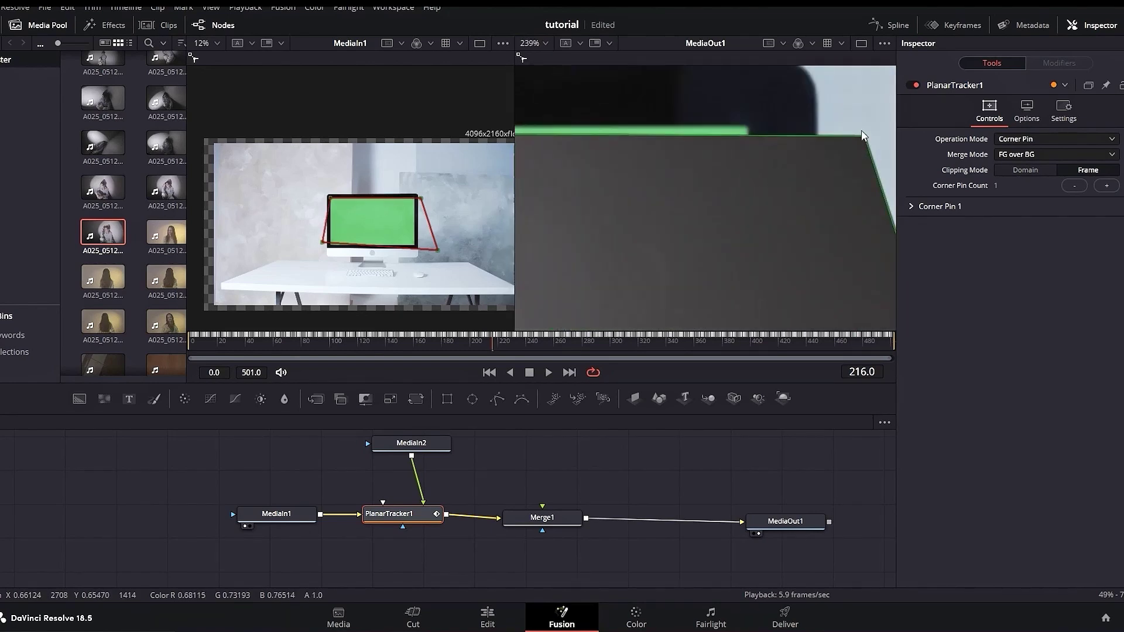
drag(733, 135, 746, 125)
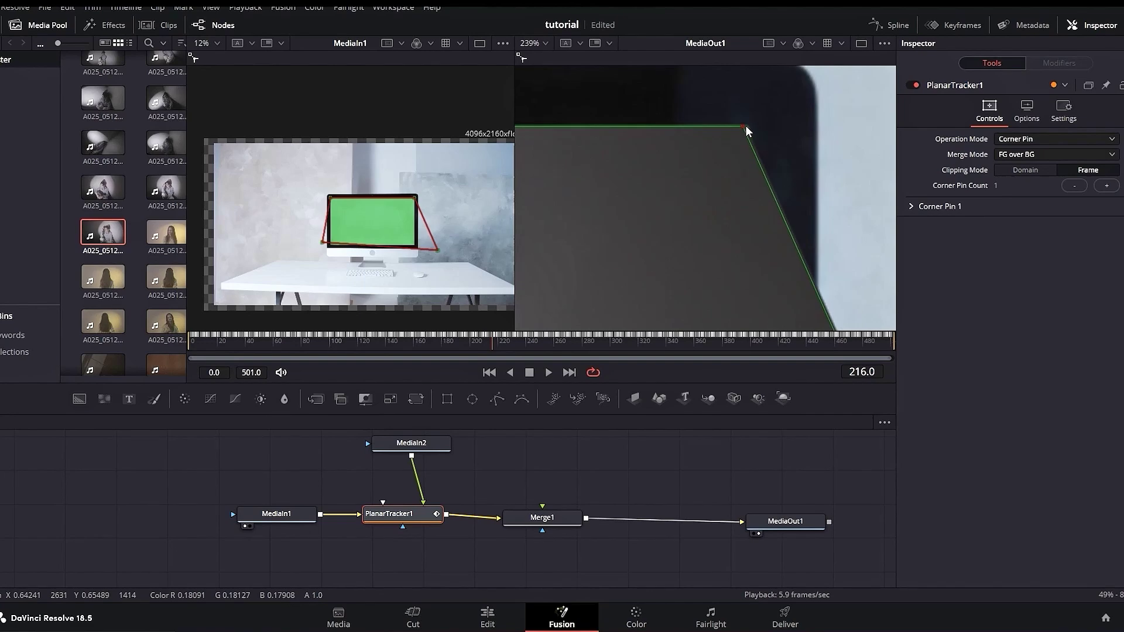
Step: Pin the overlaid clip's lower-right and lower-left corners to the matching corners of the green screen
scroll(772, 143, down, 6)
scroll(772, 143, down, 2)
drag(852, 231, 771, 209)
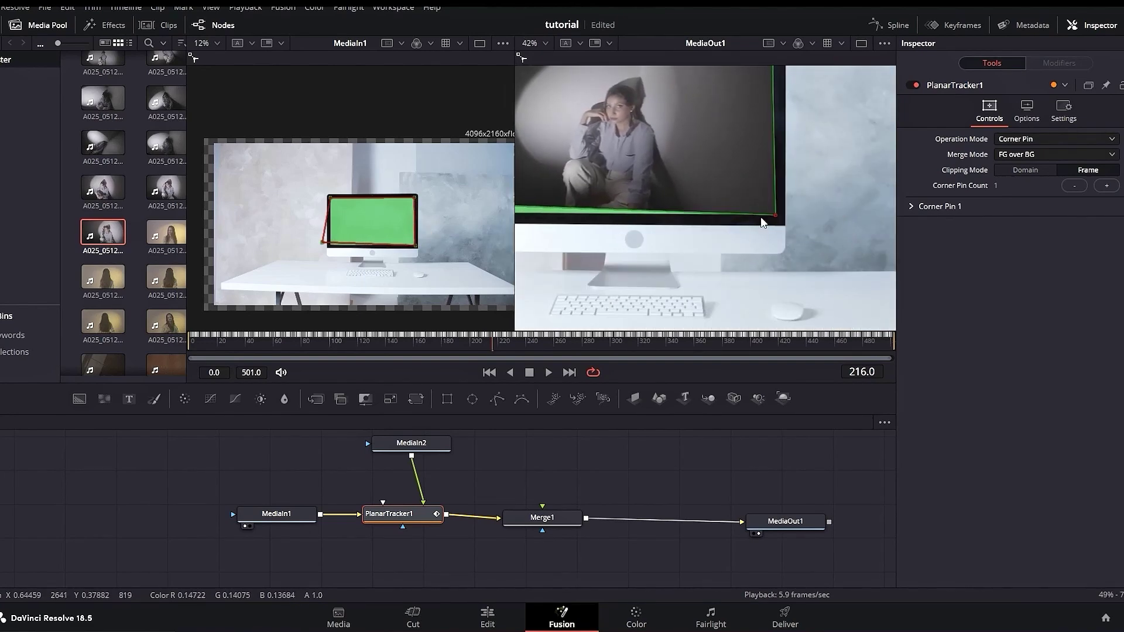
scroll(673, 224, up, 5)
drag(625, 285, 595, 297)
scroll(598, 298, down, 5)
scroll(790, 254, up, 5)
scroll(790, 254, down, 5)
Step: Fine-tune the clip's upper-right and upper-left pins outward to cover the remaining green edges of the computer screen
scroll(803, 195, up, 5)
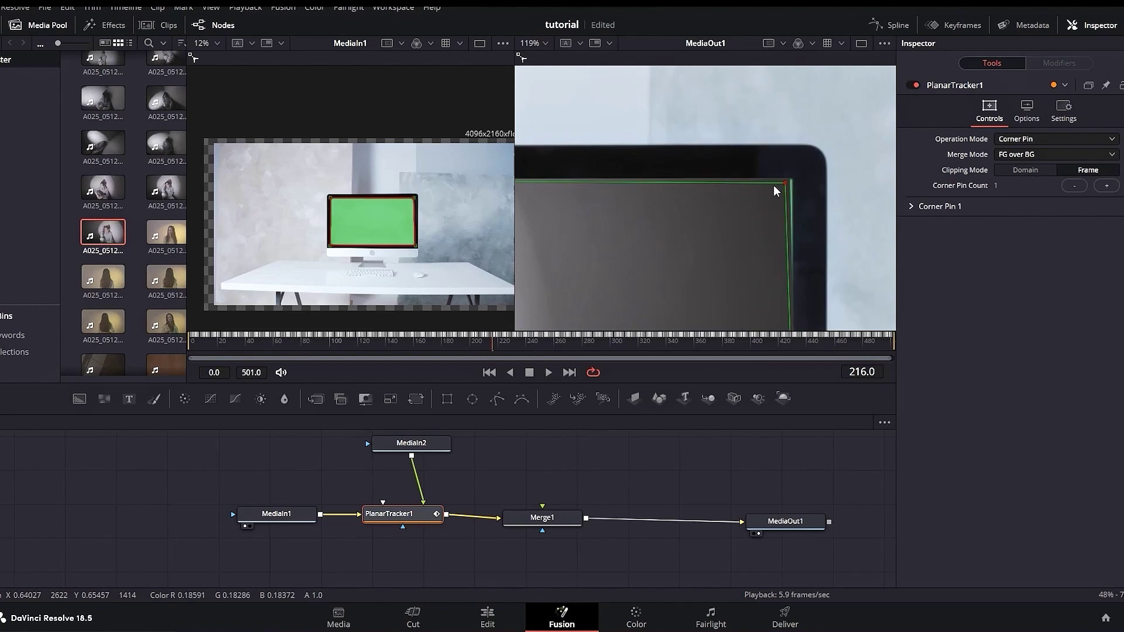
drag(792, 181, 794, 172)
scroll(796, 170, down, 5)
scroll(638, 174, up, 8)
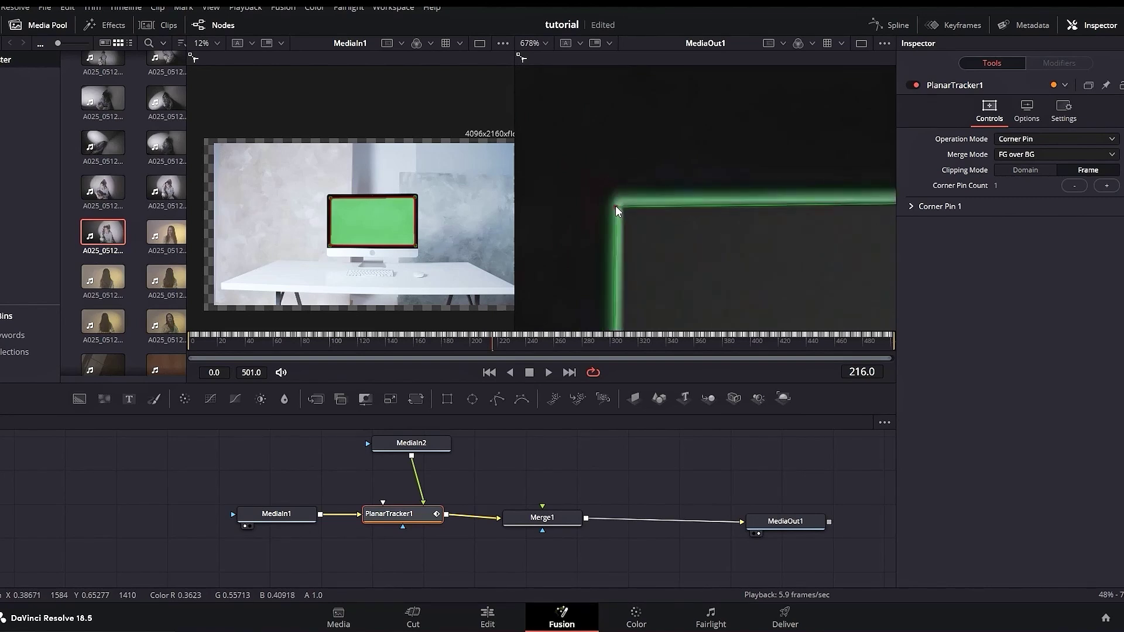
drag(619, 196, 613, 190)
scroll(630, 189, down, 8)
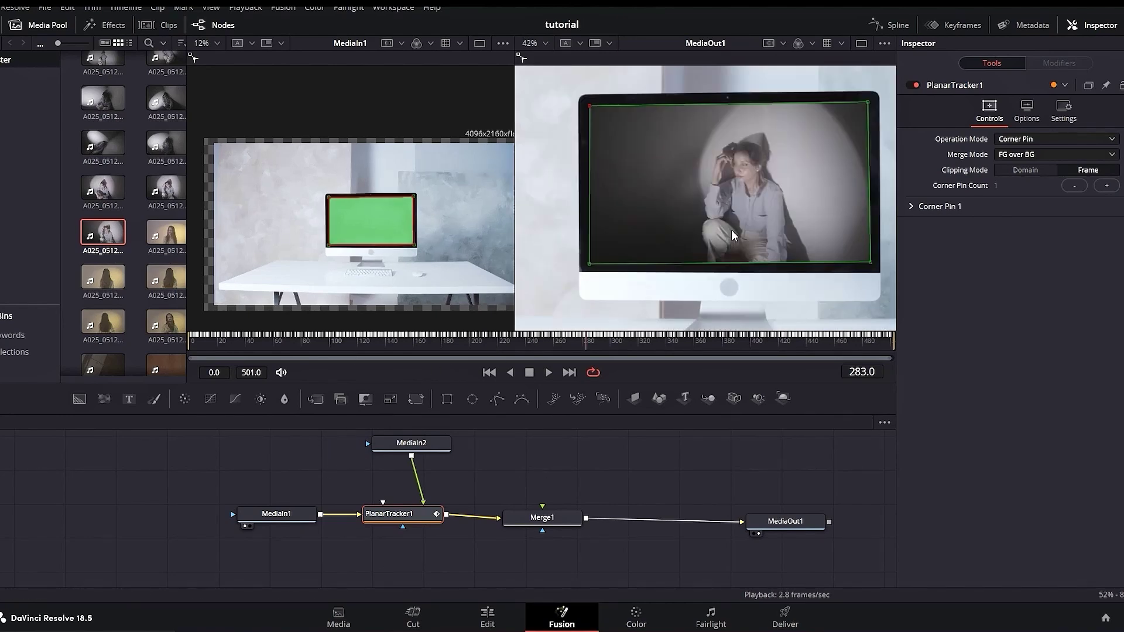
Step: Play the computer screen clip in the Edit page's timeline to check how the inserted footage follows the tracked screen
click(498, 623)
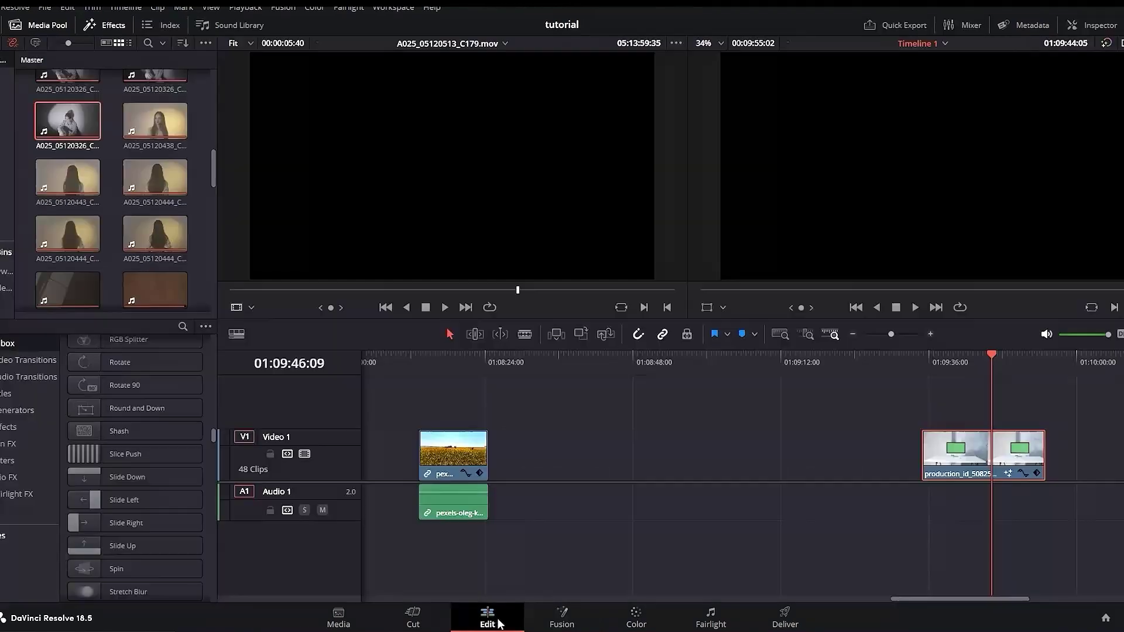
click(950, 361)
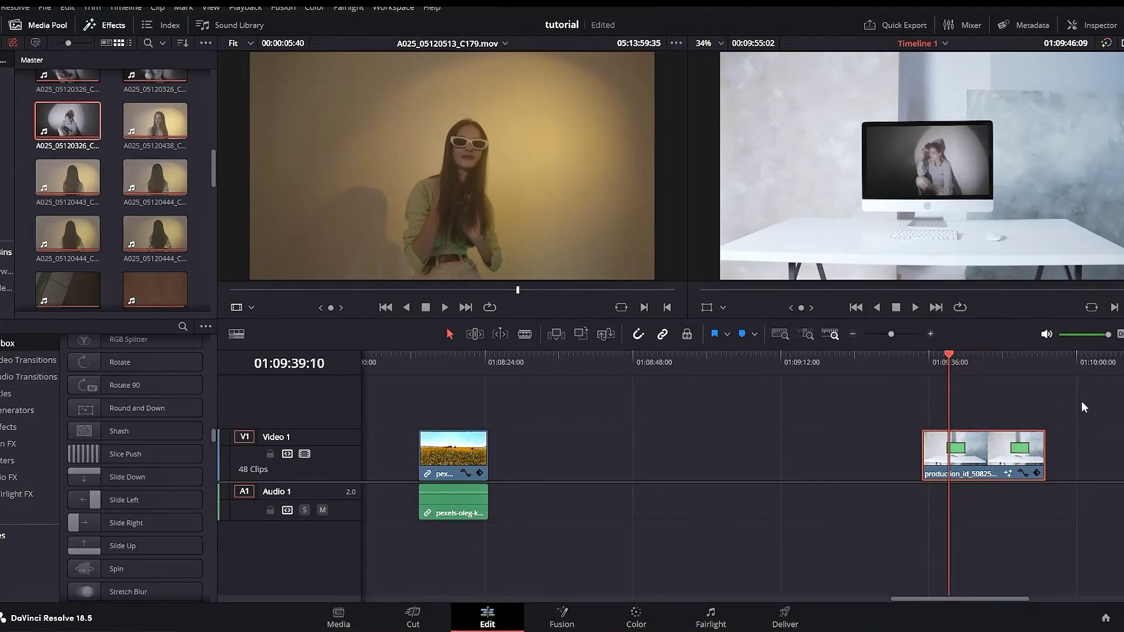
scroll(1081, 401, up, 2)
key(space)
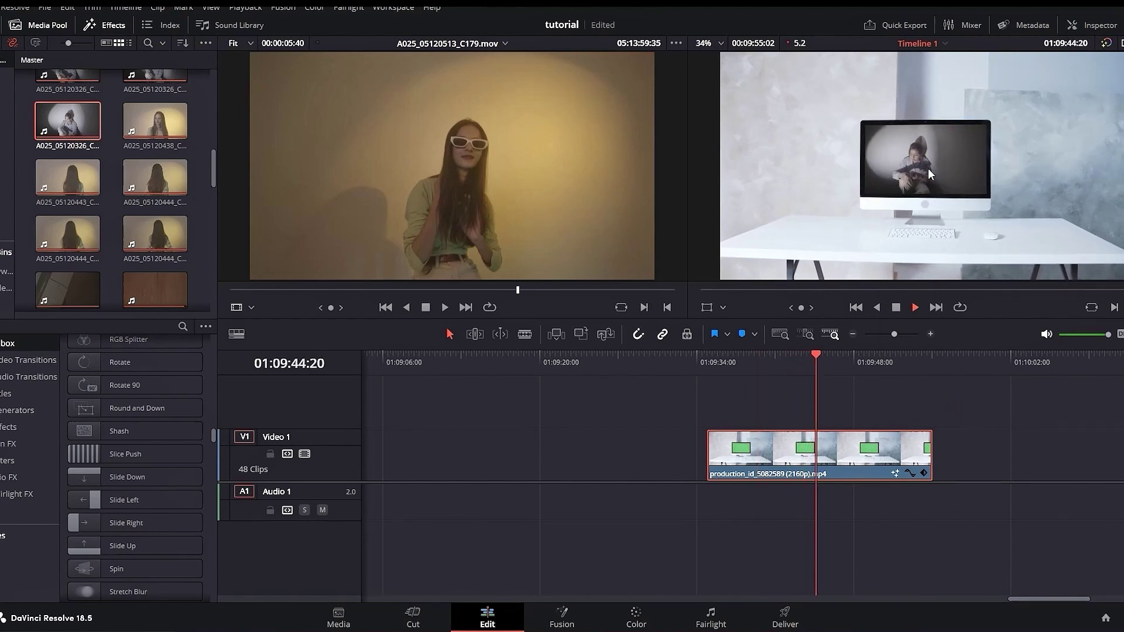
click(803, 369)
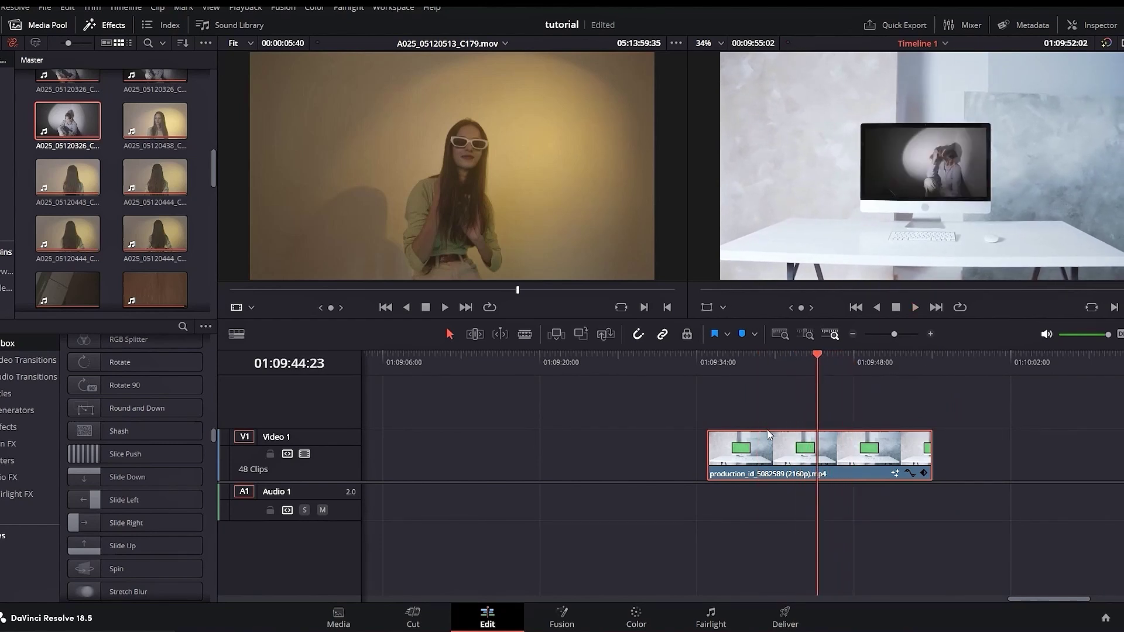
Step: Return to the Fusion page and shift the MediaIn2 node slightly sideways above PlanarTracker1
click(562, 616)
drag(413, 448, 423, 445)
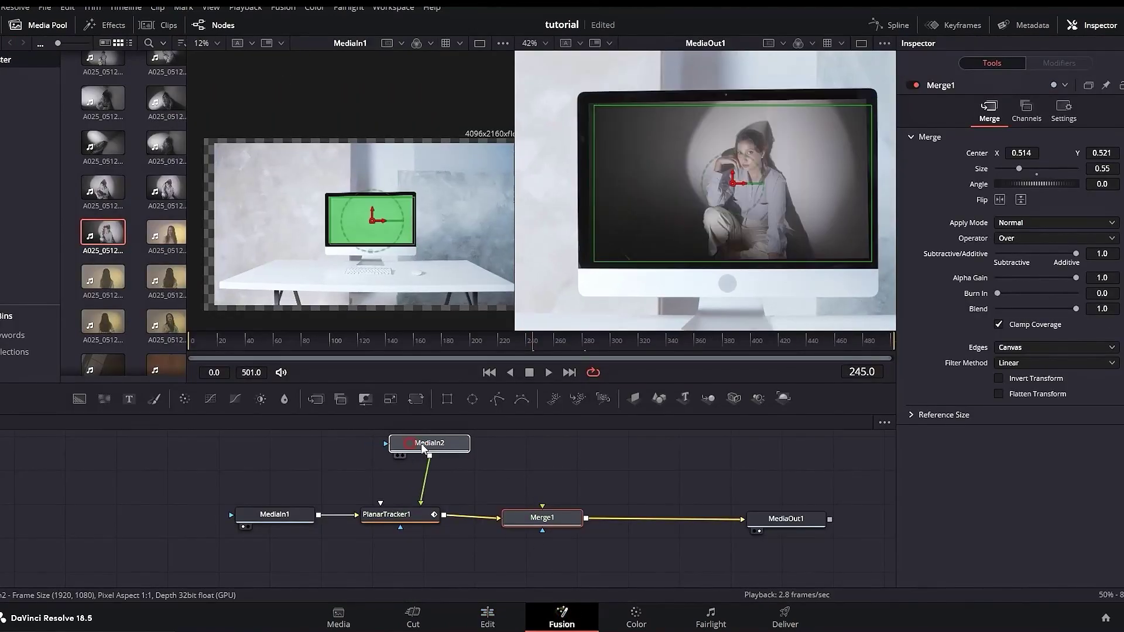